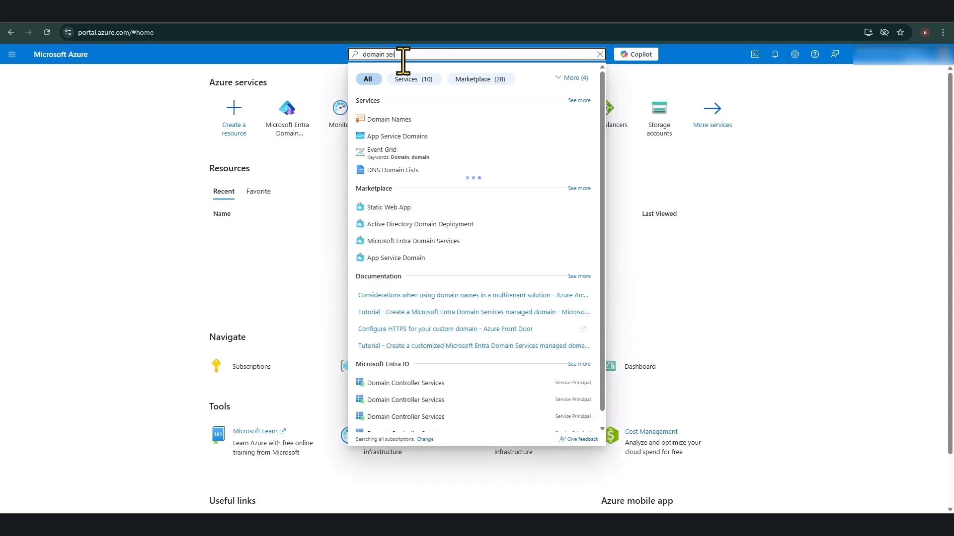
Step: Search services and open Microsoft Entra Domain Services, which lists no managed domains yet
text(seri)
text(ices)
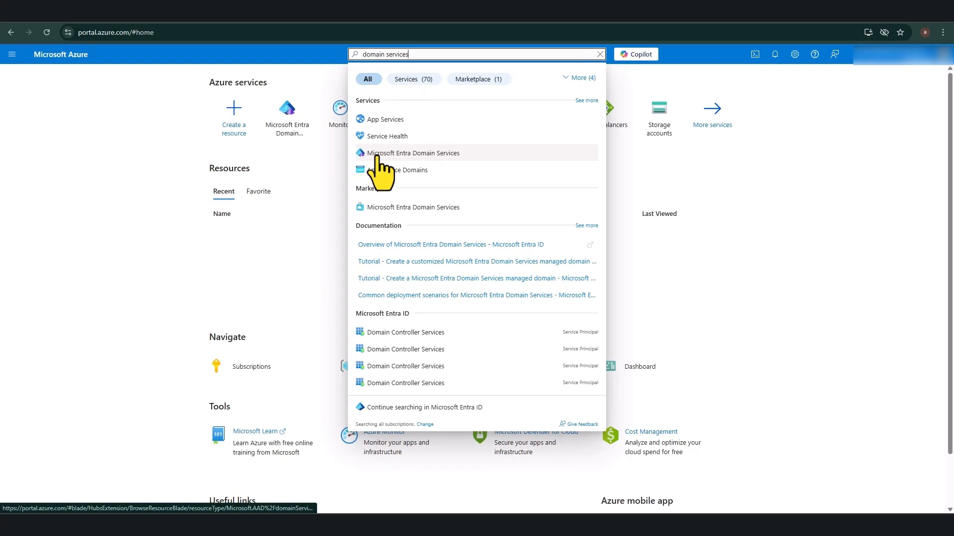
click(434, 155)
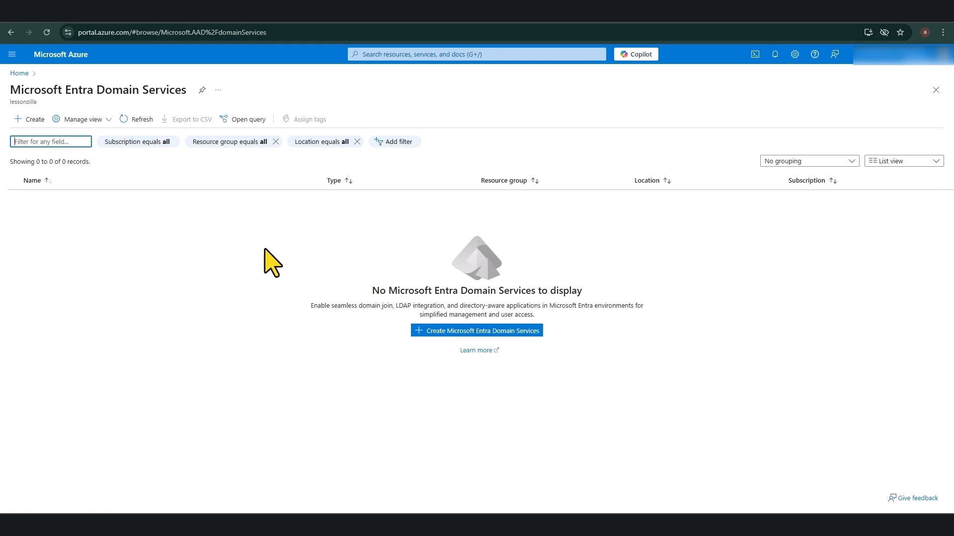
Step: Start a new Entra Domain Services instance in the Microsoft Azure Sponsorship subscription and aadds resource group
click(448, 334)
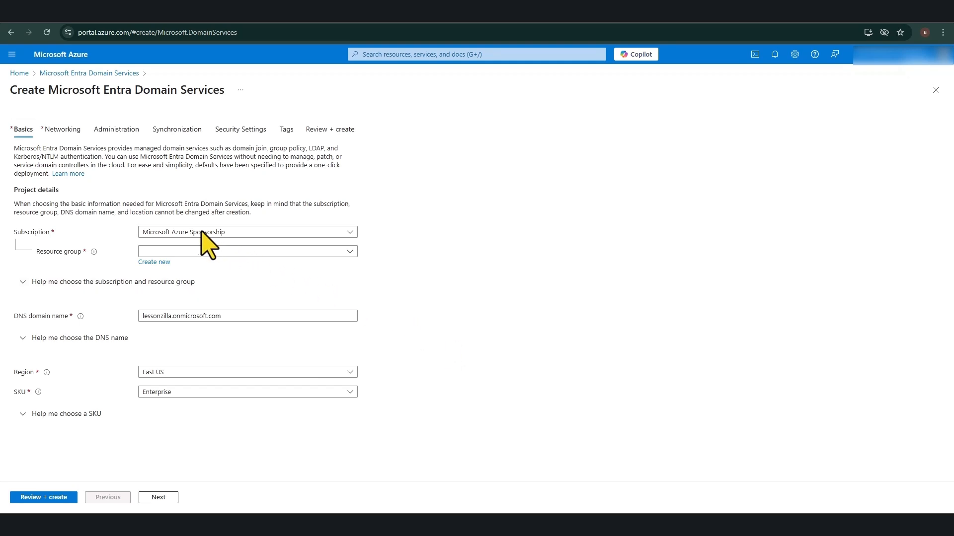
click(216, 231)
click(416, 257)
click(257, 252)
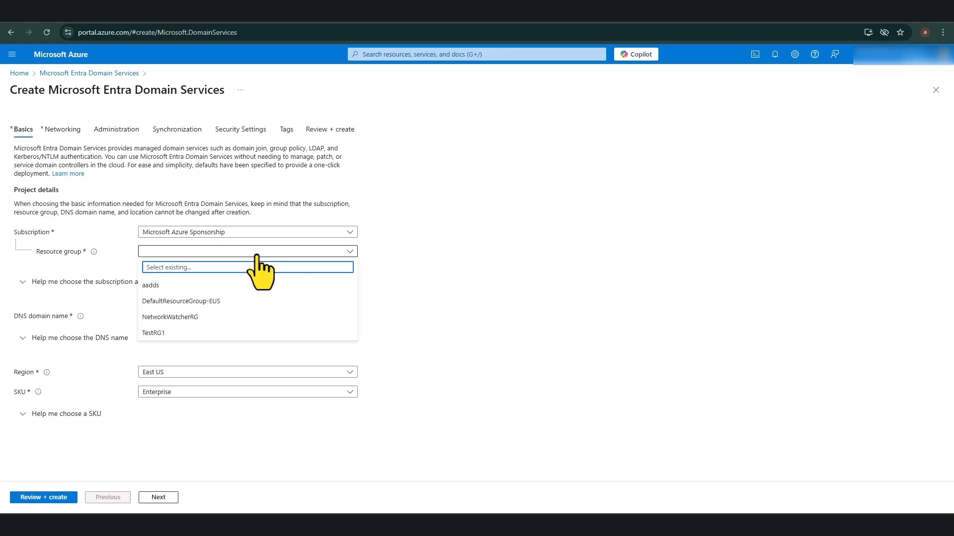
click(169, 286)
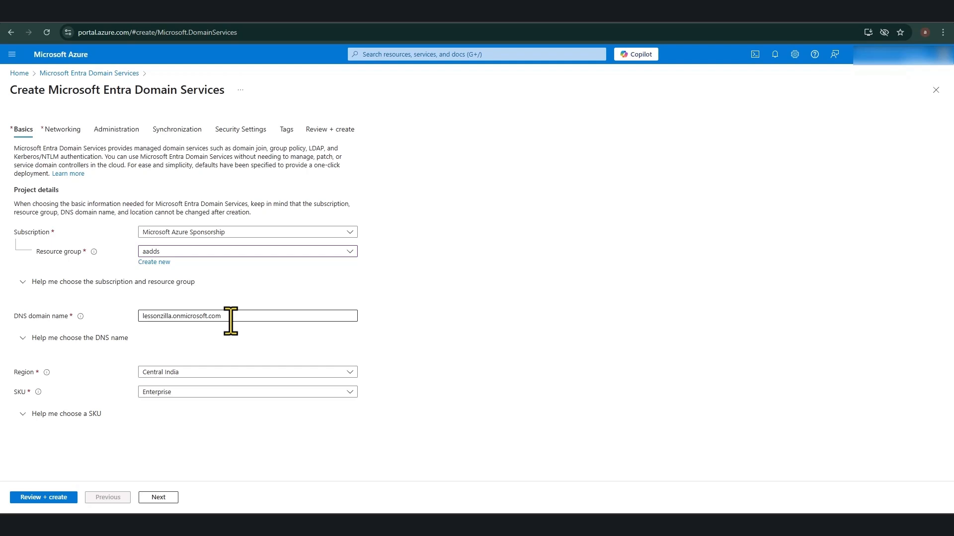
Step: Set the DNS domain name to lessonzilla.onmicrosoft.com
click(231, 321)
key(BackSpace)
key(BackSpace)
key(BackSpace)
key(BackSpace)
key(BackSpace)
key(BackSpace)
key(BackSpace)
key(BackSpace)
key(BackSpace)
key(BackSpace)
key(BackSpace)
key(BackSpace)
key(BackSpace)
key(BackSpace)
key(BackSpace)
key(BackSpace)
key(BackSpace)
key(BackSpace)
key(BackSpace)
key(BackSpace)
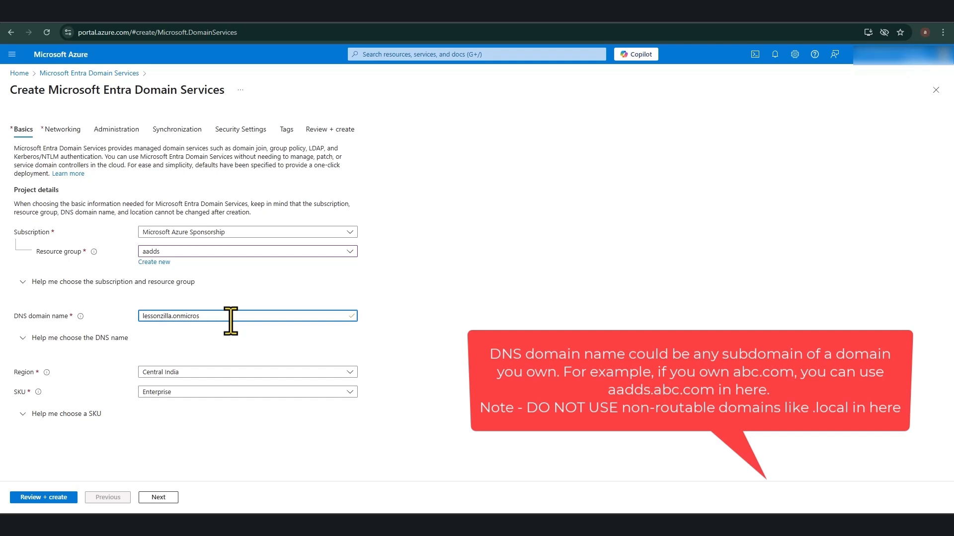
text(aadds)
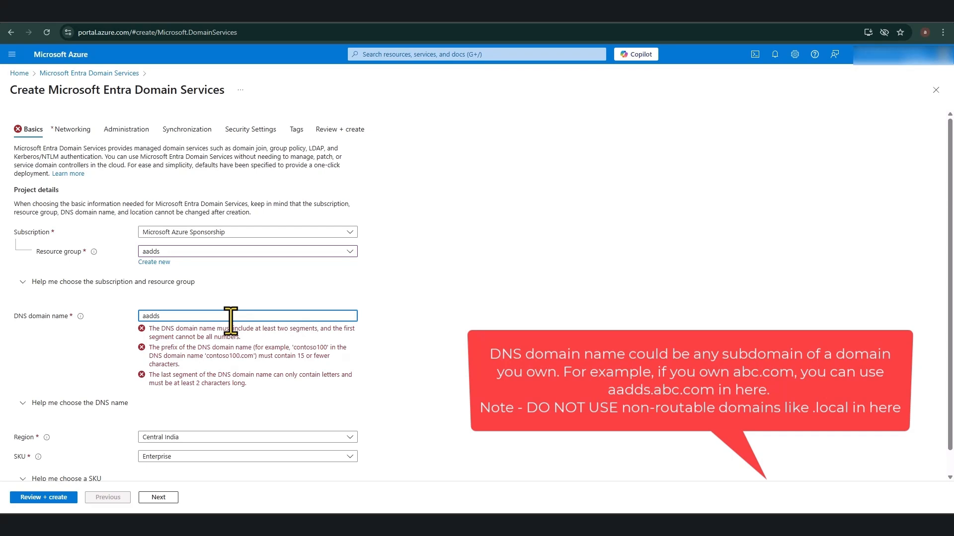
text(.abc.com)
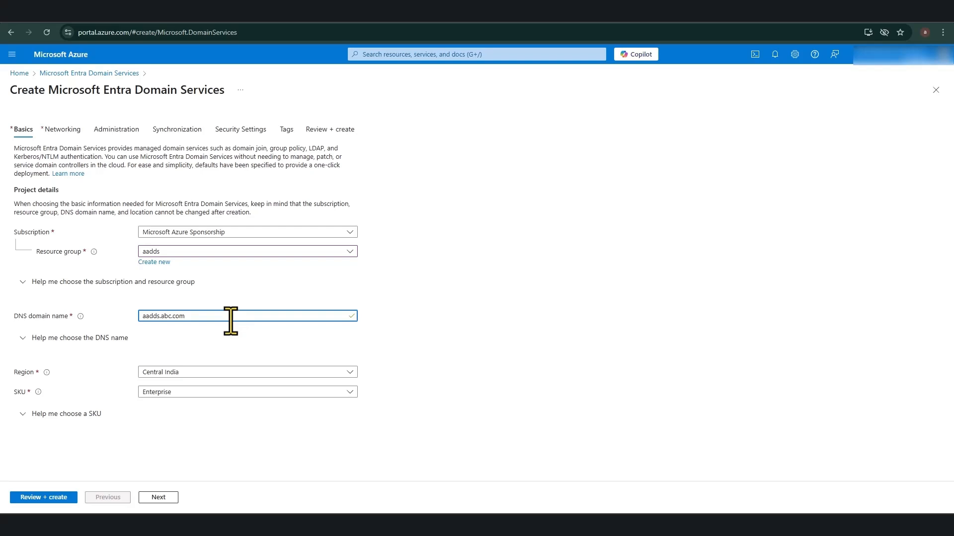
key(BackSpace)
key(BackSpace)
key(BackSpace)
key(BackSpace)
key(BackSpace)
key(BackSpace)
key(BackSpace)
key(BackSpace)
key(BackSpace)
key(BackSpace)
key(BackSpace)
text(lessonzilla.onmicrosoft.com)
click(546, 406)
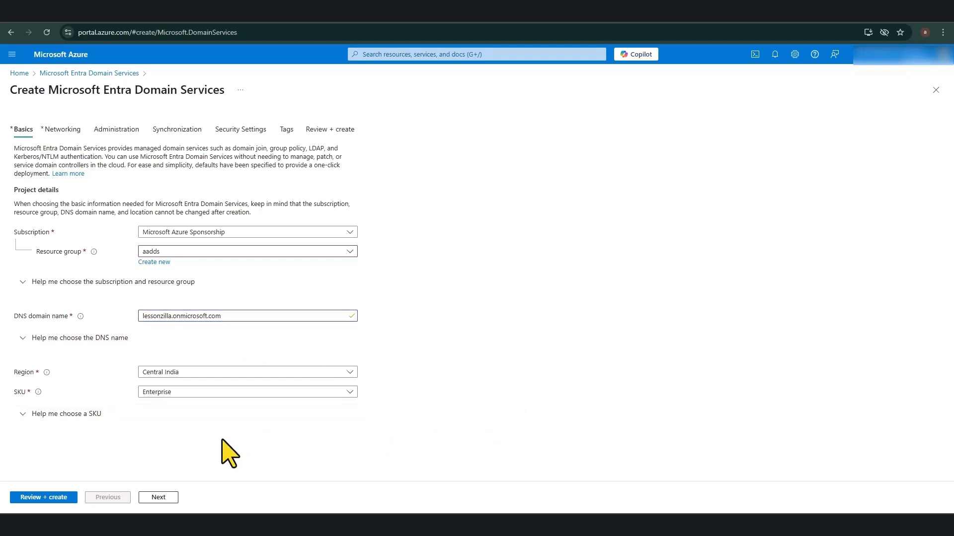
Step: Keep the Enterprise SKU and proceed to the Networking settings
click(188, 393)
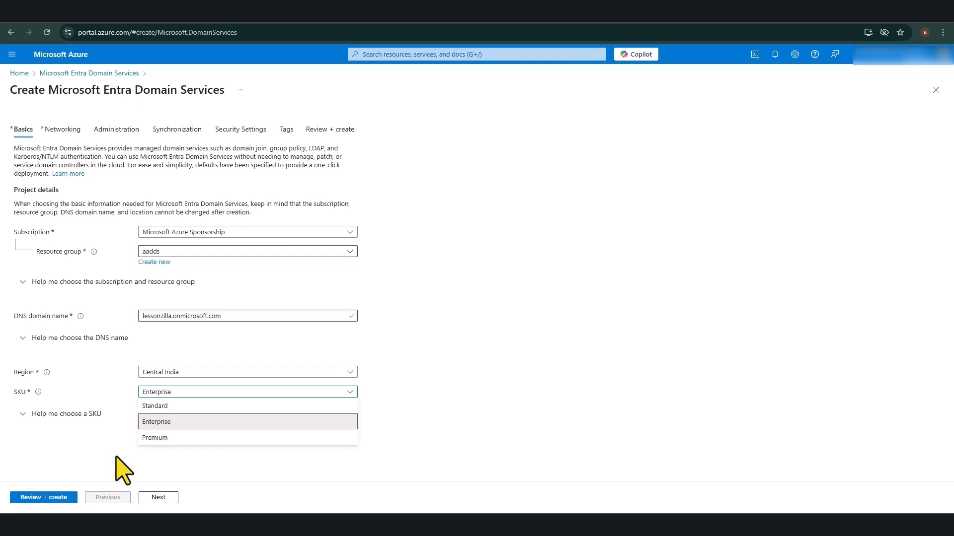
click(101, 452)
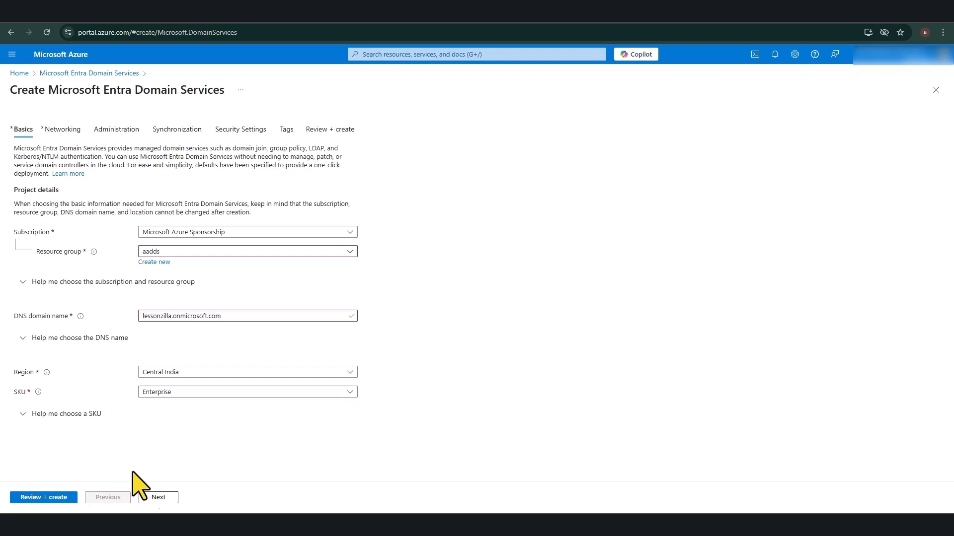
click(162, 497)
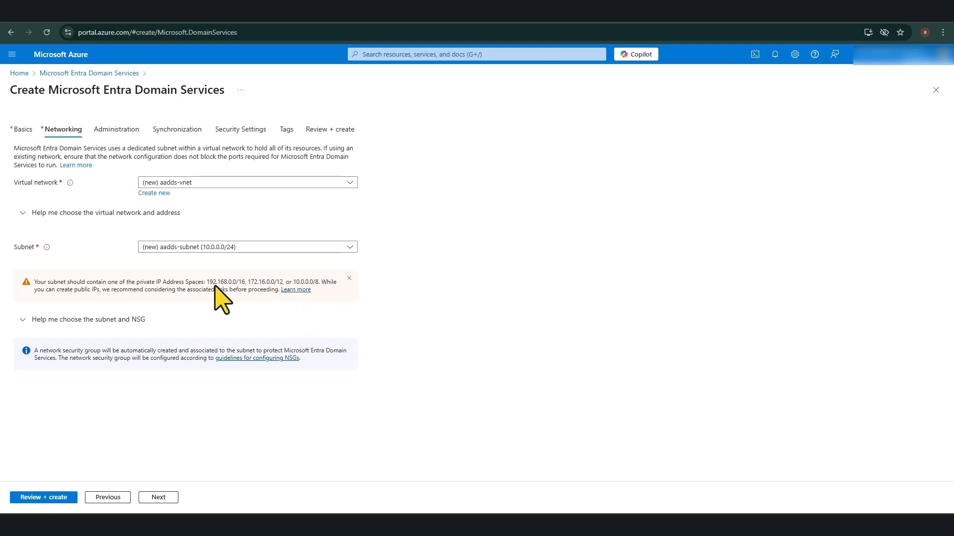
drag(207, 285, 246, 285)
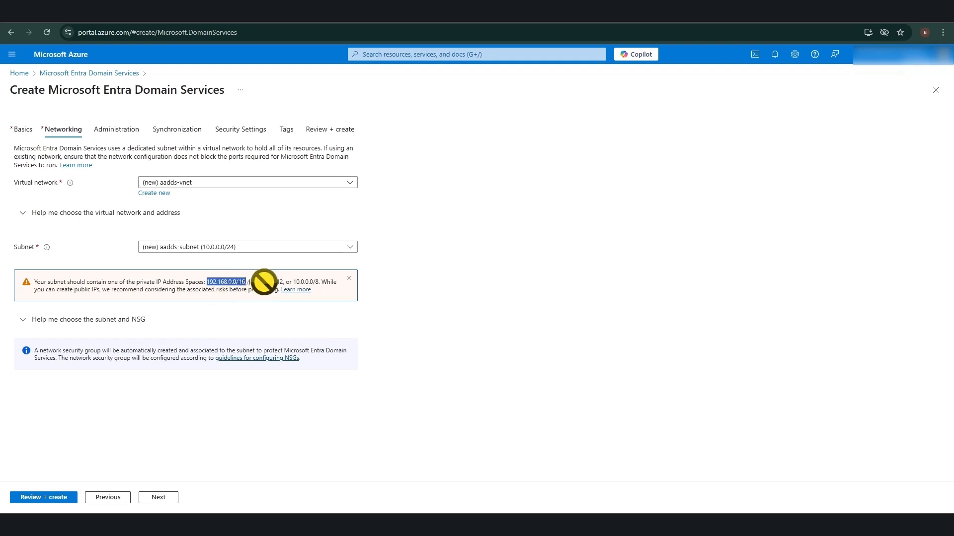
click(475, 321)
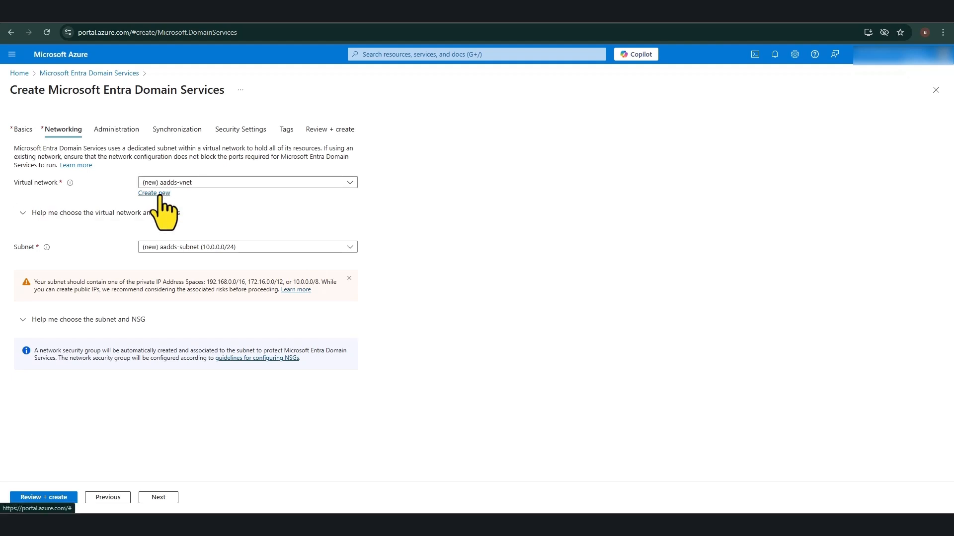
drag(292, 282, 318, 285)
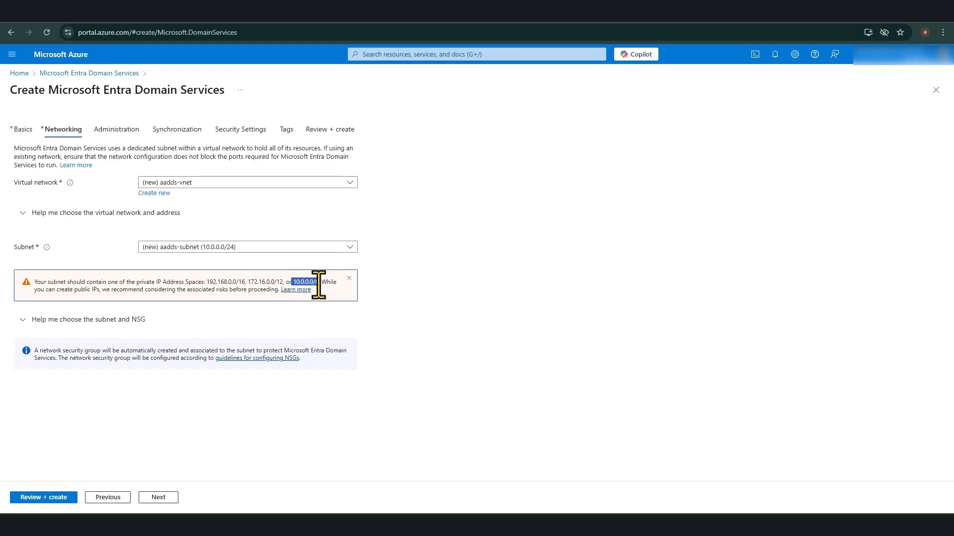
click(427, 299)
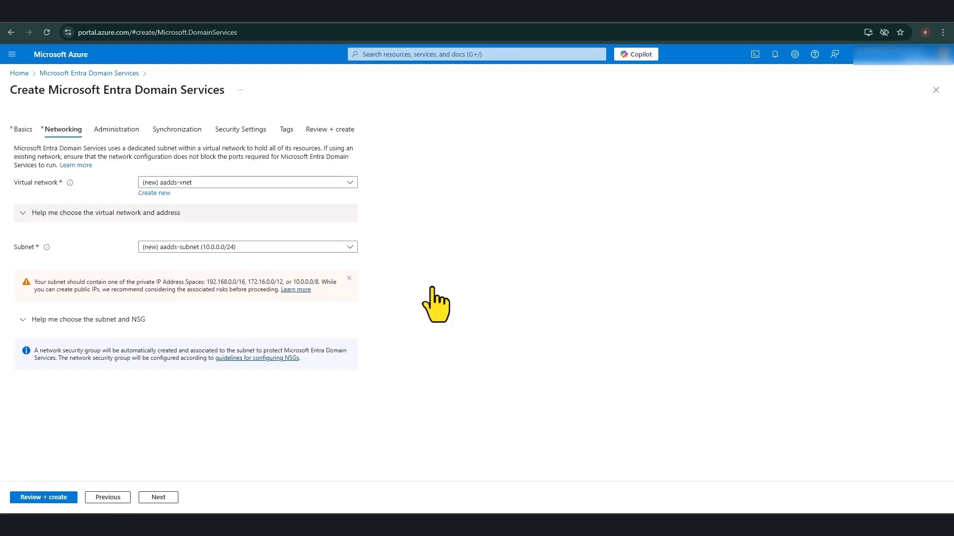
click(160, 194)
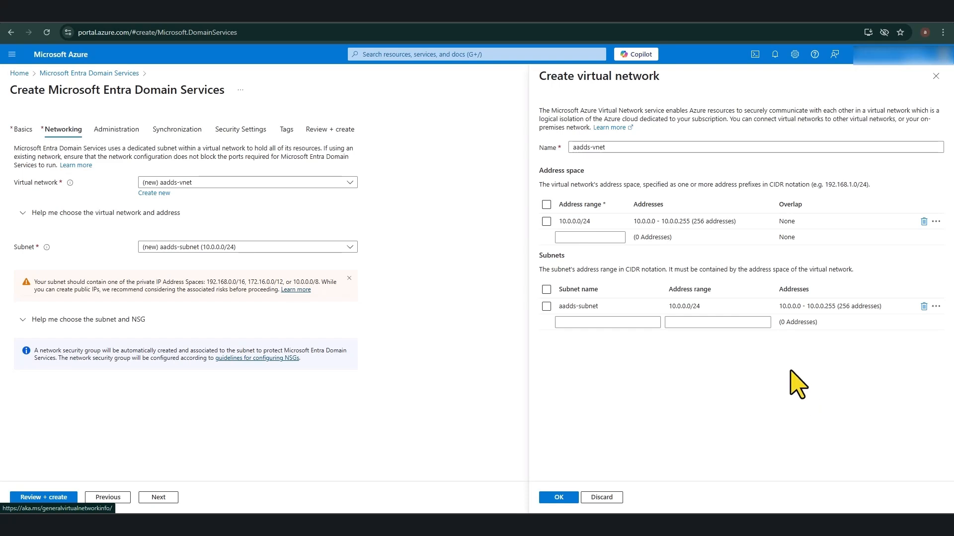
click(621, 147)
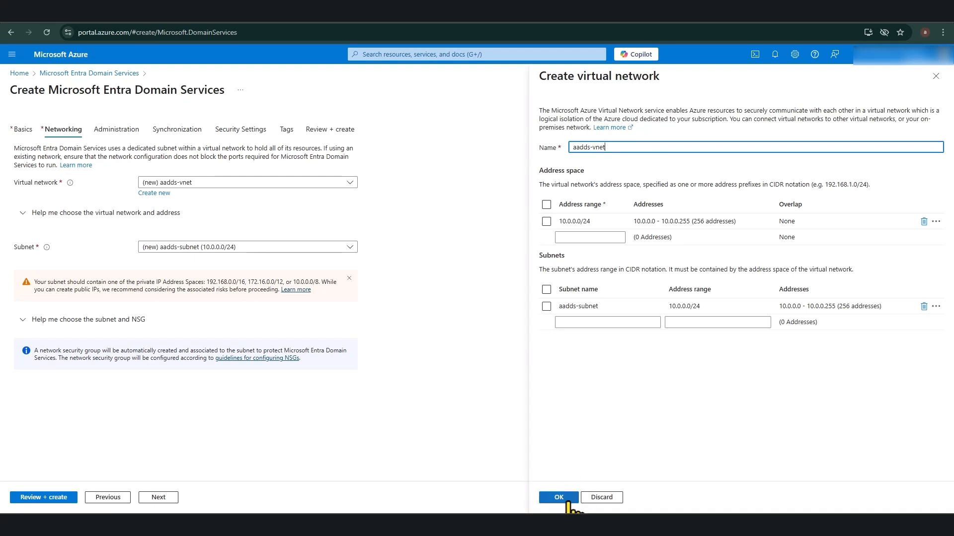
click(567, 502)
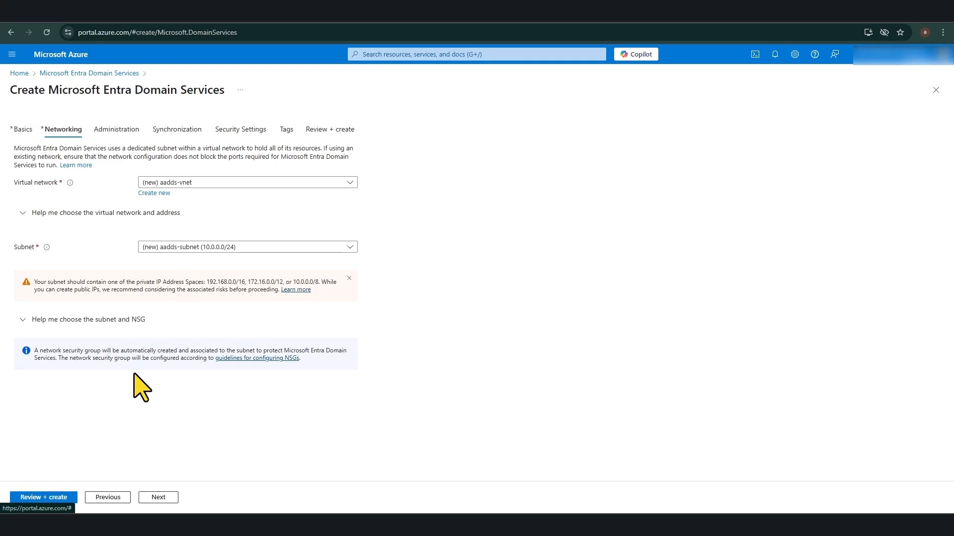
Step: On the Administration step, keep notifications enabled for AAD DC Administrators group members
click(158, 497)
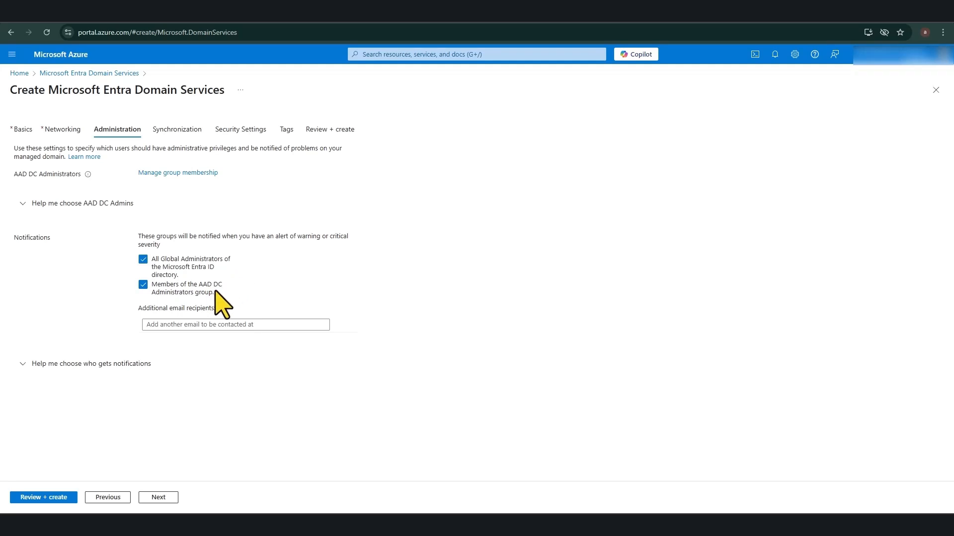
mouse_move(207, 293)
mouse_down()
mouse_move(199, 281)
mouse_move(222, 294)
mouse_up()
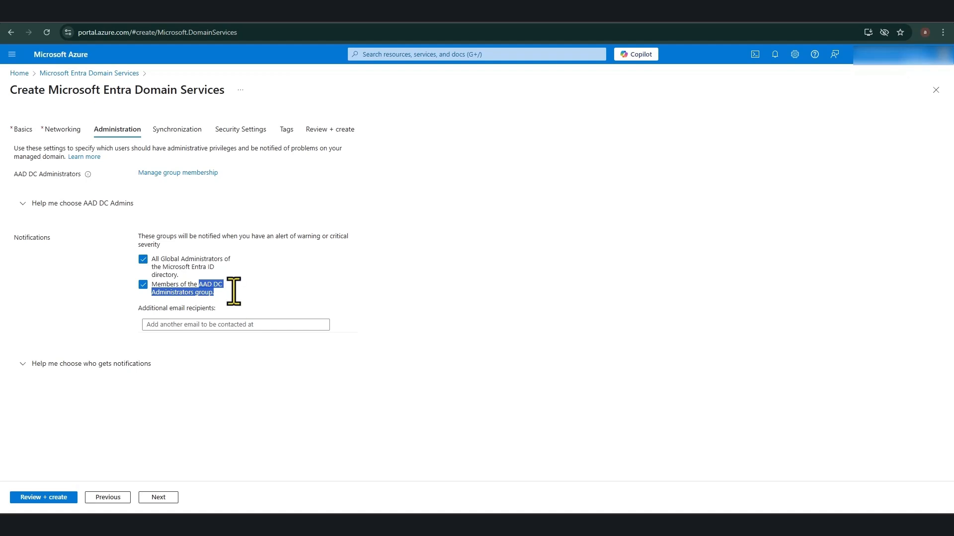
click(207, 294)
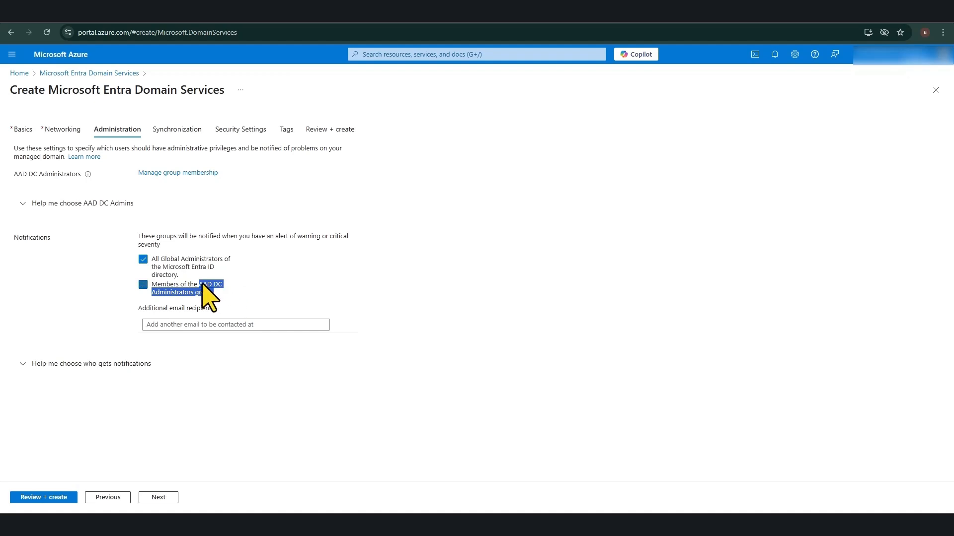
click(144, 286)
Step: Read the notification recipients guidance, then proceed to the Synchronization step
click(258, 364)
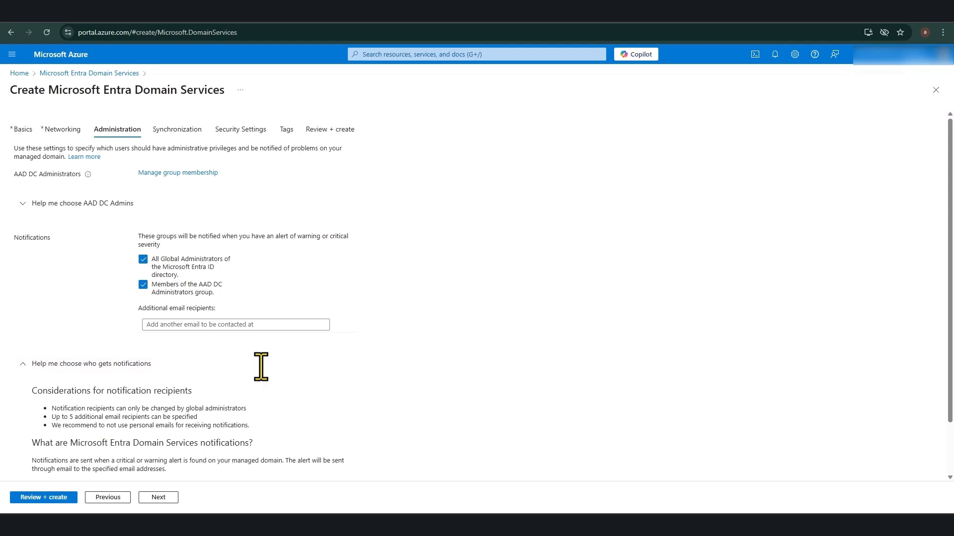
scroll(260, 366, down, 1)
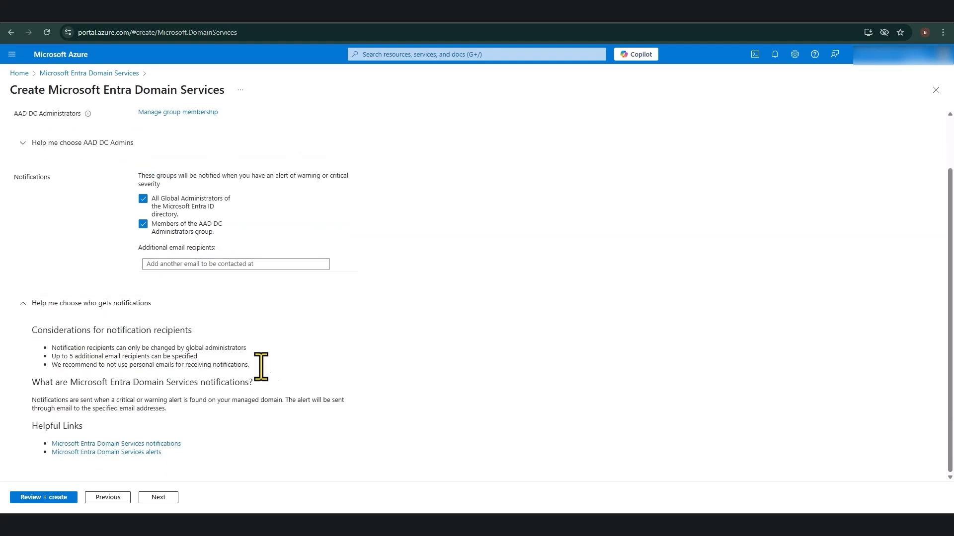
click(26, 306)
click(24, 364)
scroll(22, 370, down, 1)
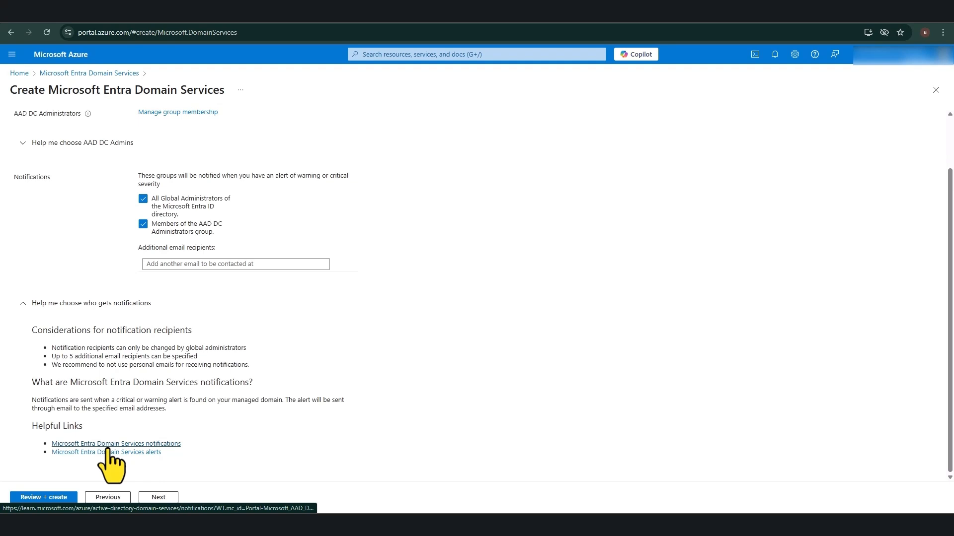
scroll(107, 462, up, 1)
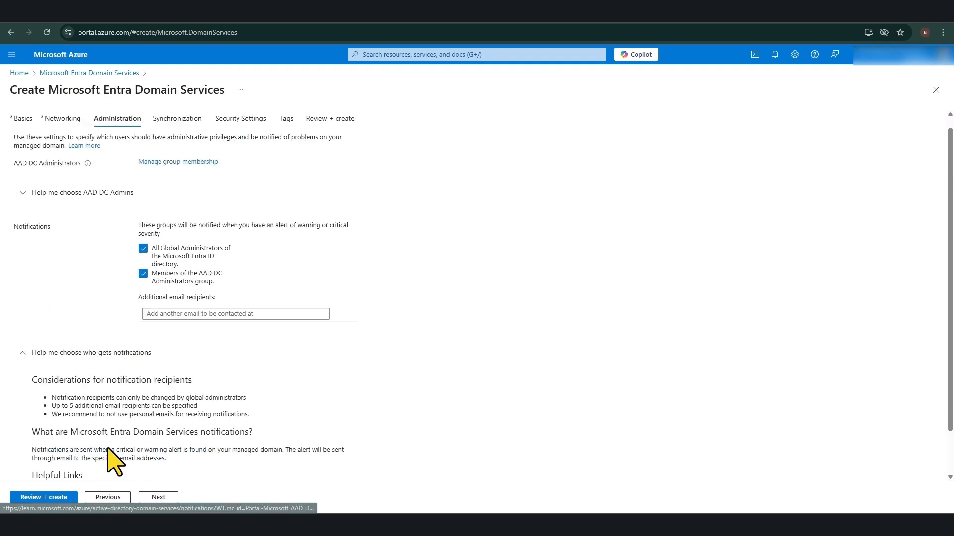
click(158, 498)
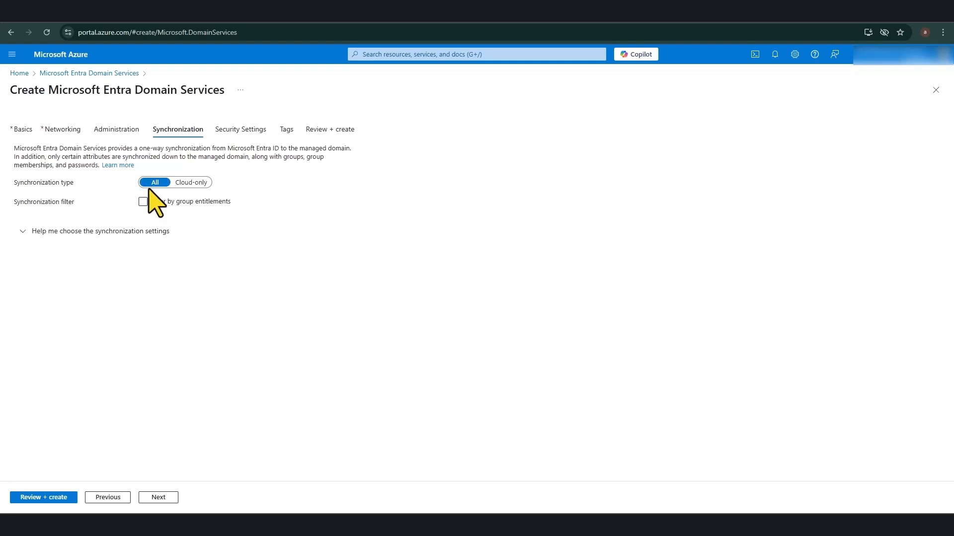
Step: Leave synchronization type as All with group-entitlement filtering off, then proceed to Security Settings
click(144, 202)
click(144, 202)
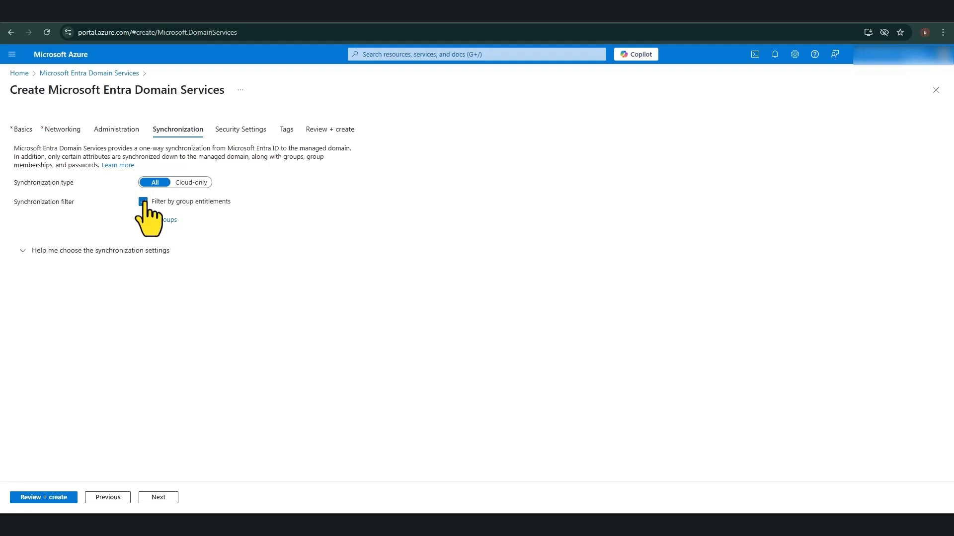
click(144, 202)
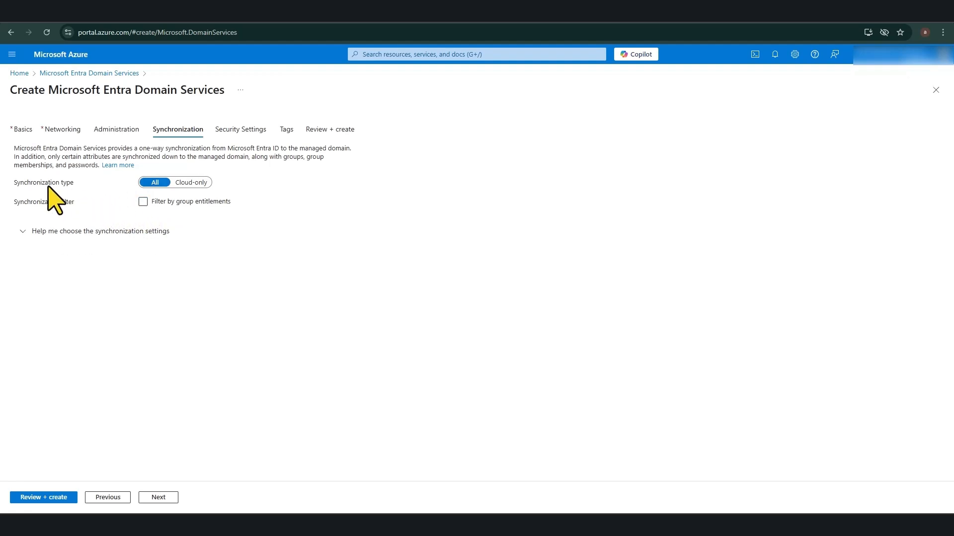
click(192, 183)
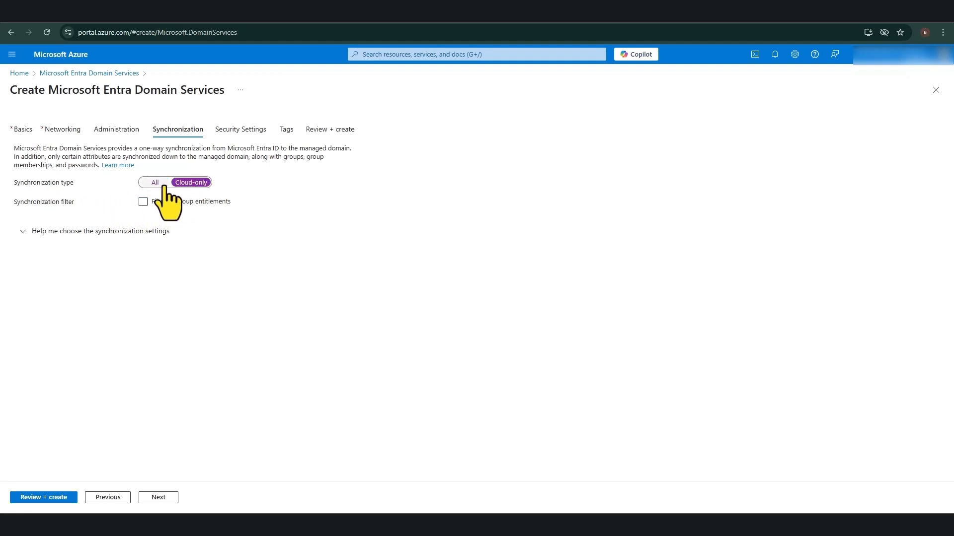
click(158, 182)
click(191, 182)
click(151, 183)
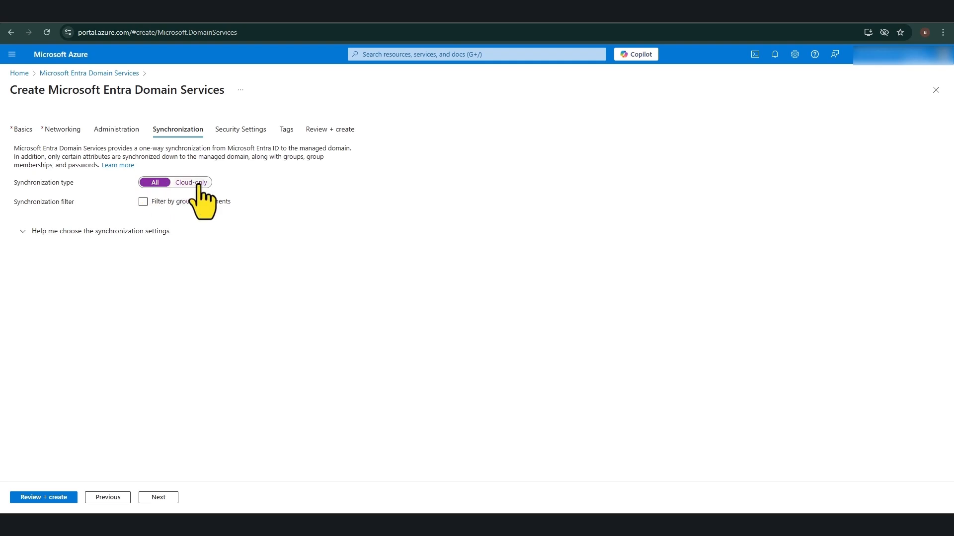
click(196, 182)
click(158, 183)
click(193, 183)
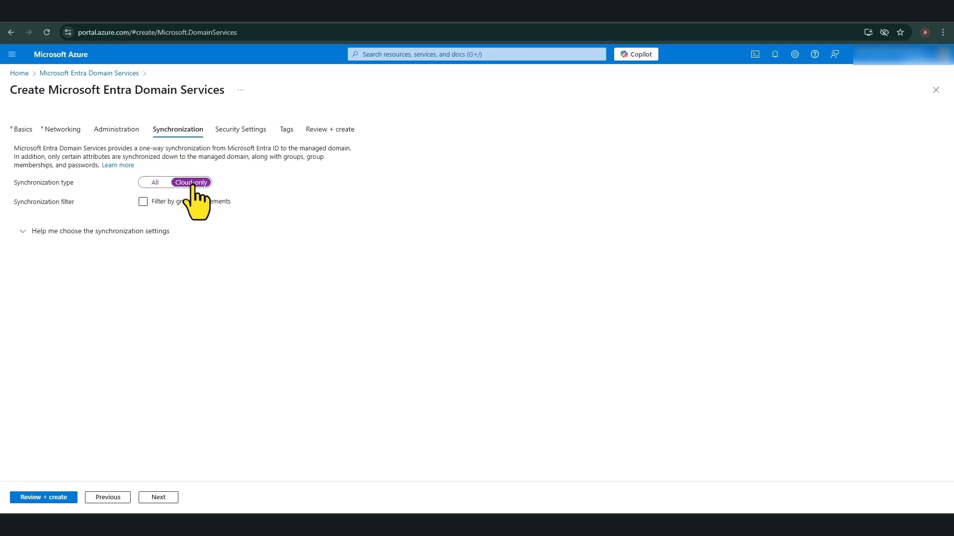
click(155, 182)
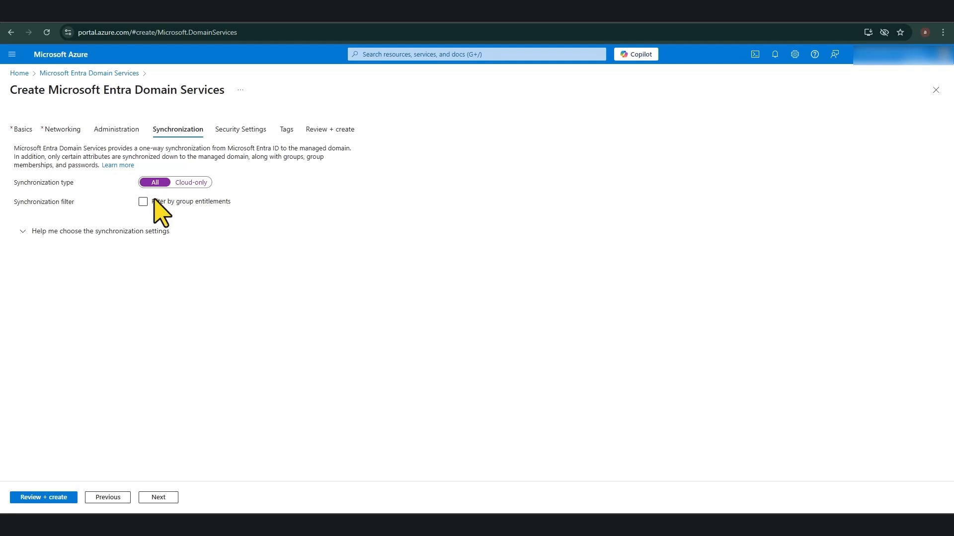
click(158, 498)
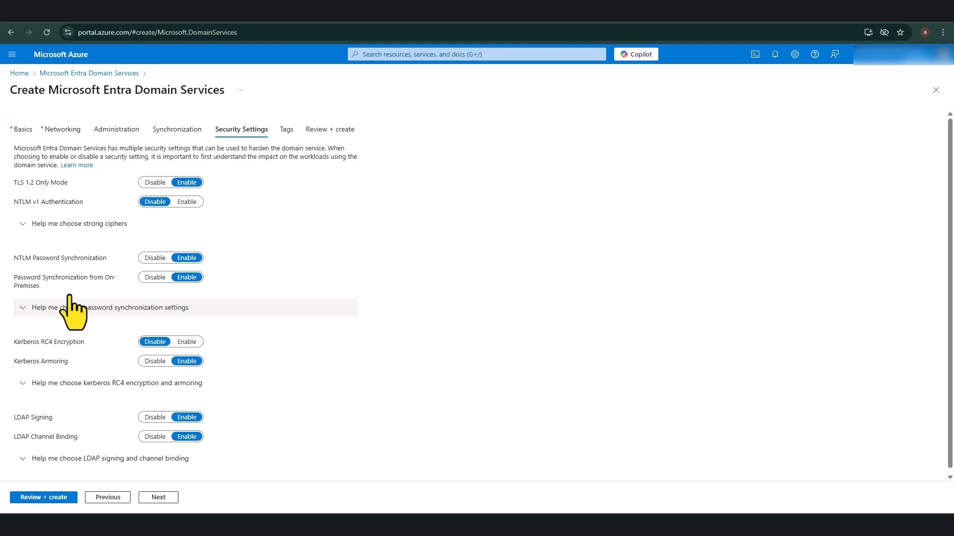
Step: Review the default security toggles unchanged and proceed to the Tags step
scroll(70, 295, down, 1)
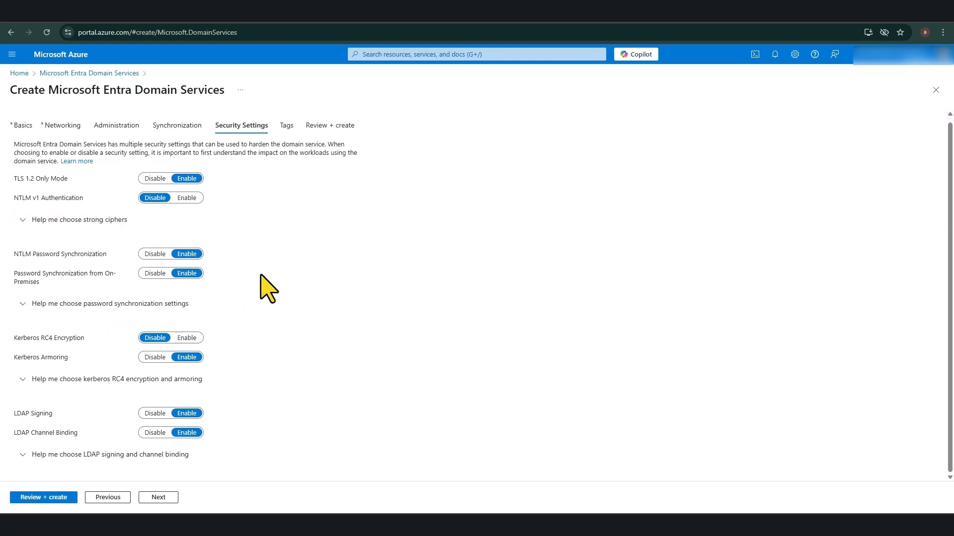
scroll(318, 311, up, 1)
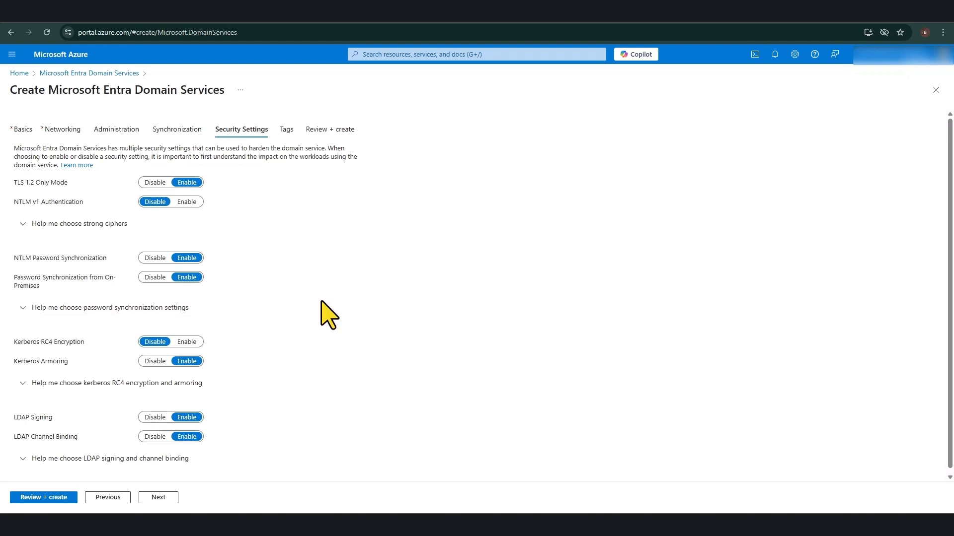
click(166, 499)
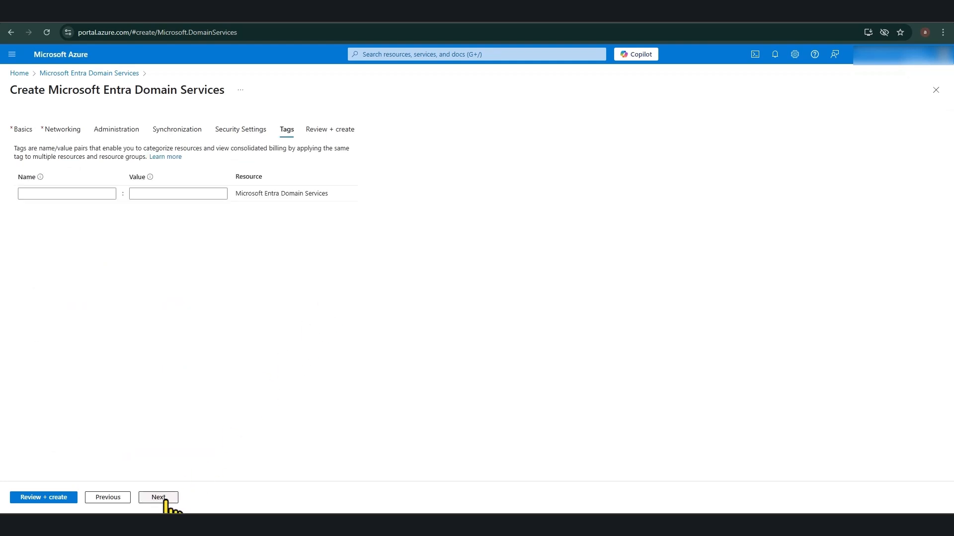
Step: Skip tags, review the lessonzilla.onmicrosoft.com summary, and submit it for creation
click(165, 499)
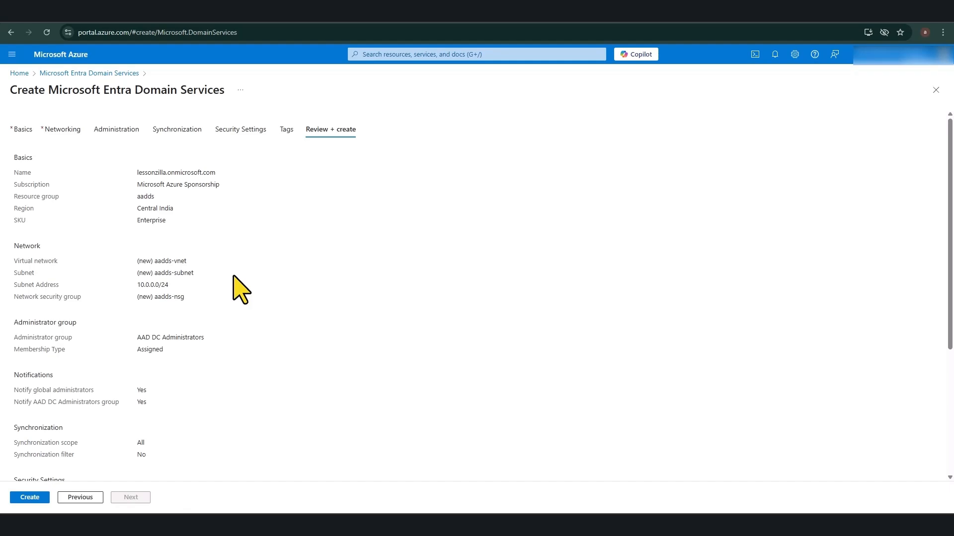
scroll(234, 277, down, 5)
scroll(241, 291, down, 4)
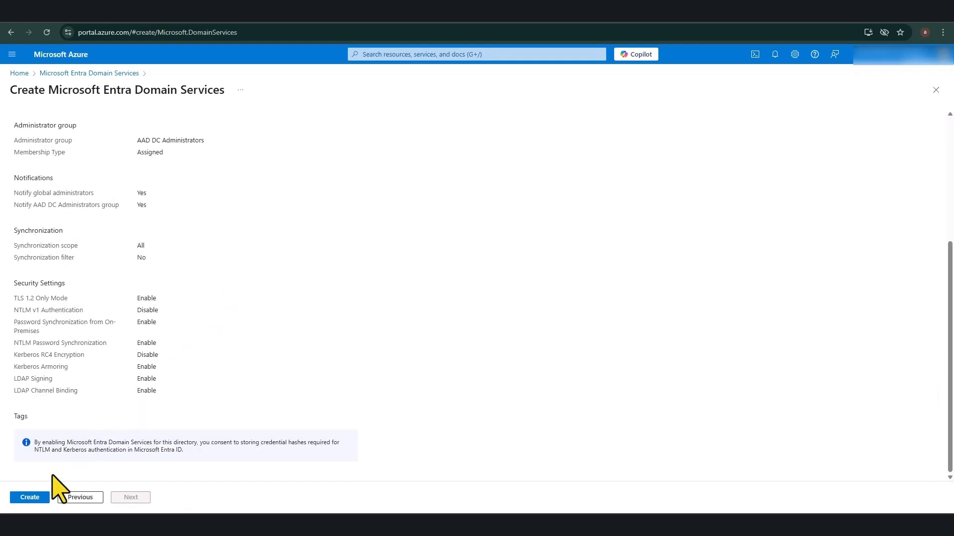
click(30, 498)
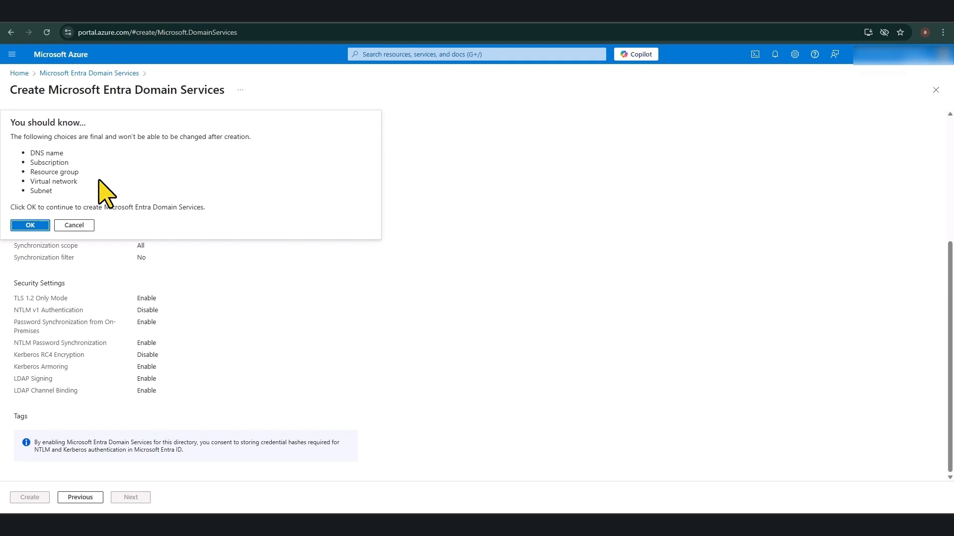
Step: Confirm the 'You should know...' notice to create the managed domain
click(29, 224)
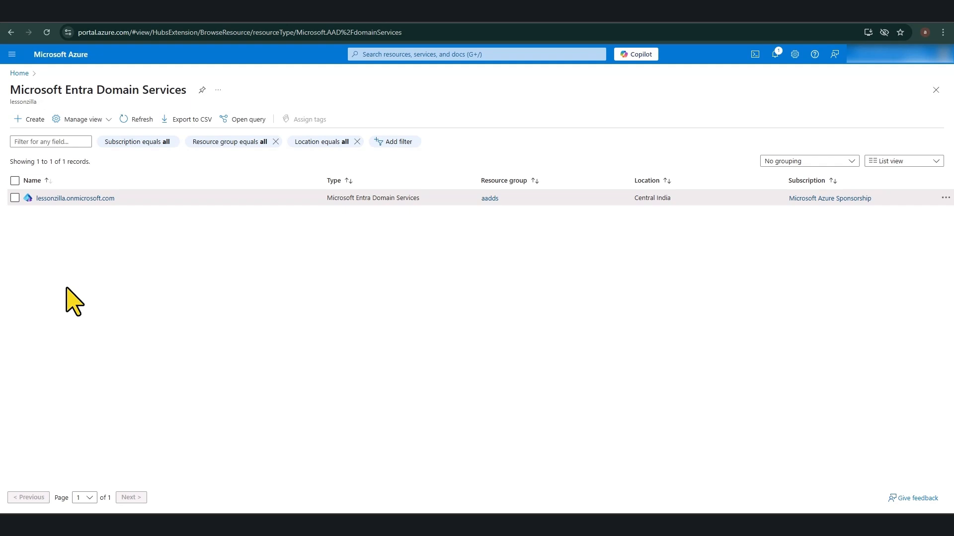
Step: Open lessonzilla.onmicrosoft.com and run configuration diagnostics on its flagged issues
click(56, 199)
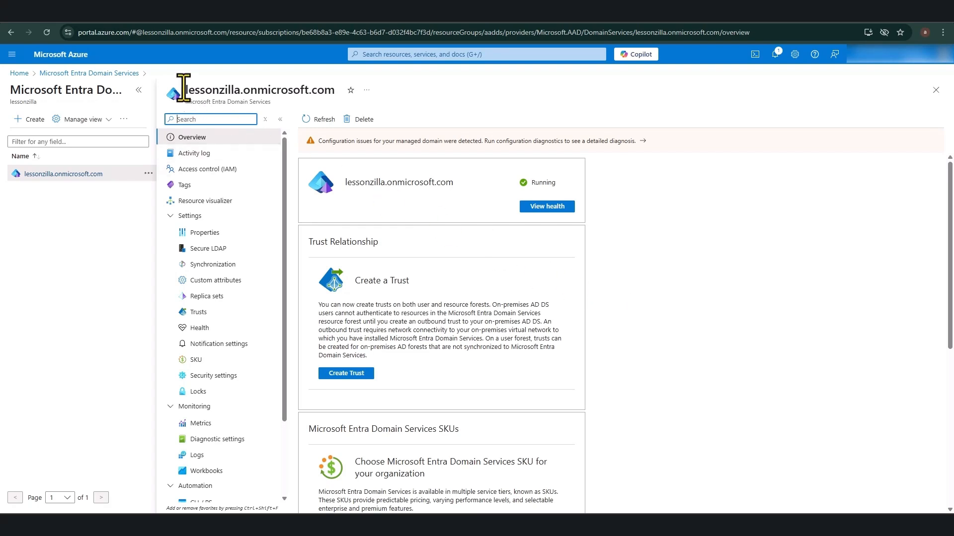
drag(184, 90, 331, 95)
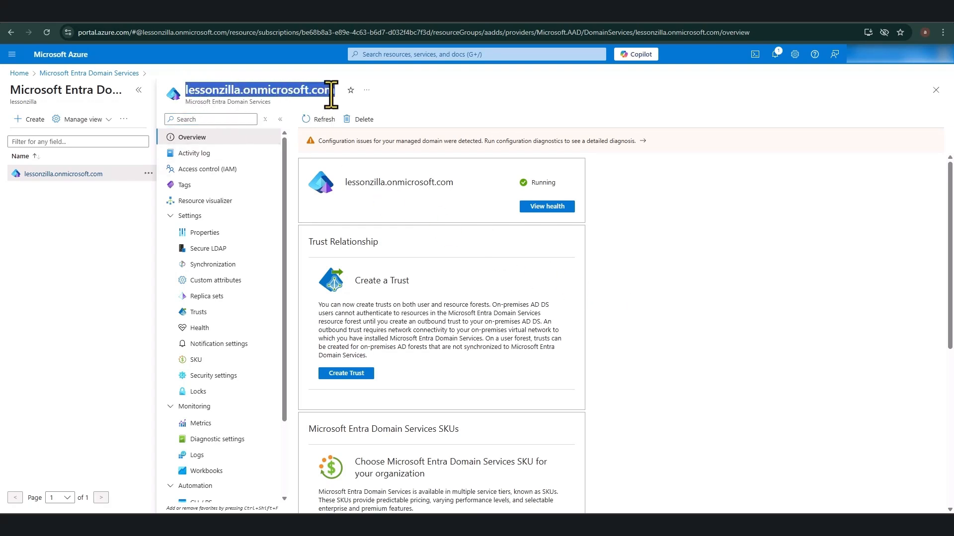
click(462, 143)
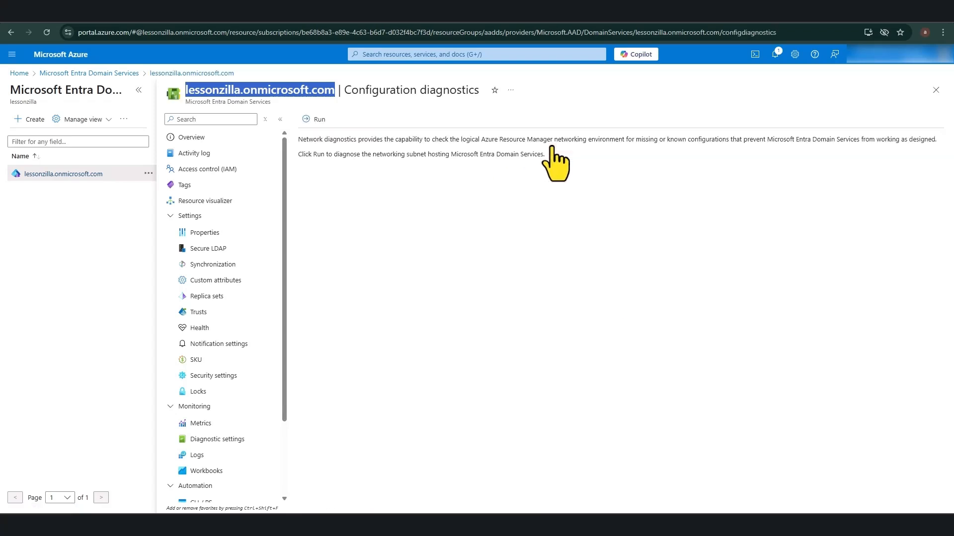
click(319, 120)
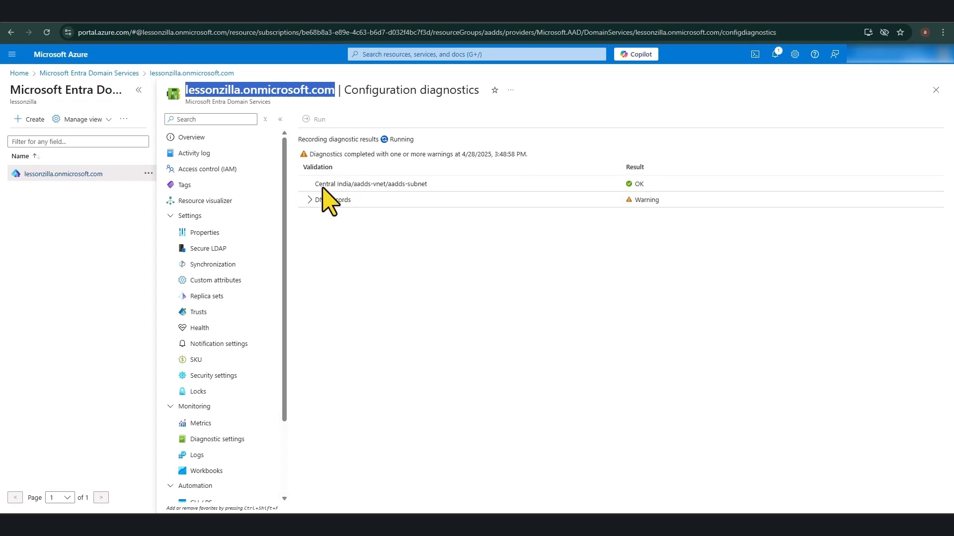
Step: Apply the DNS records fix, setting DNS server 10.0.0.4 on aadds-vnet
click(308, 200)
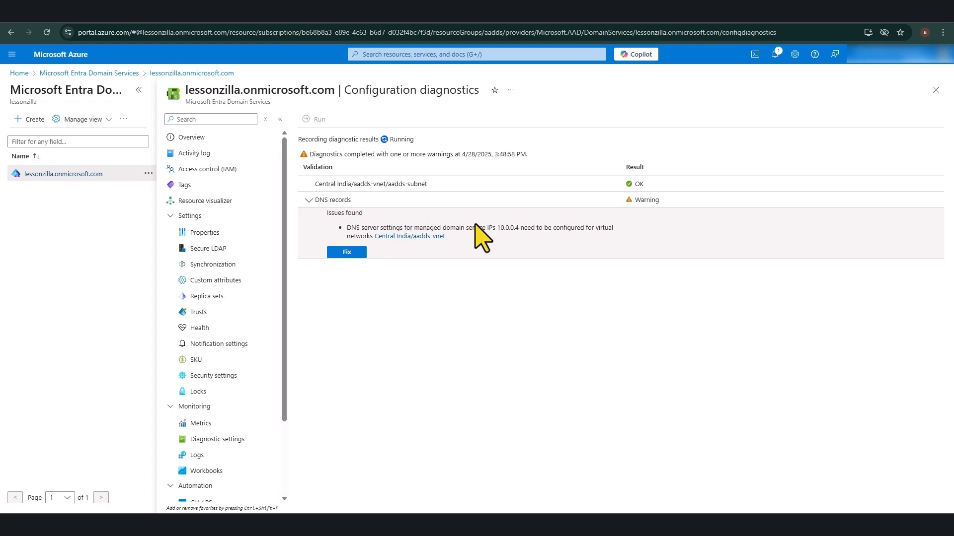
drag(496, 228, 519, 227)
click(347, 252)
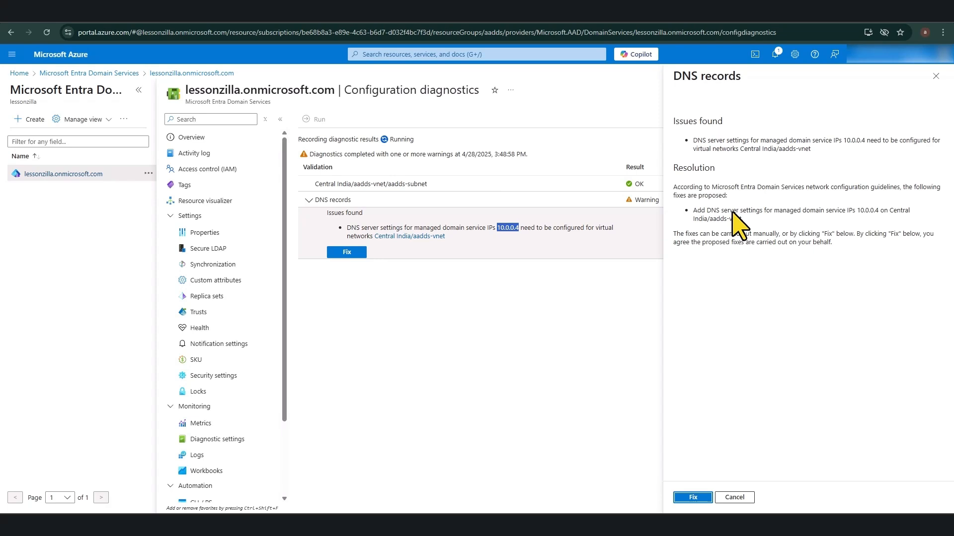
click(693, 497)
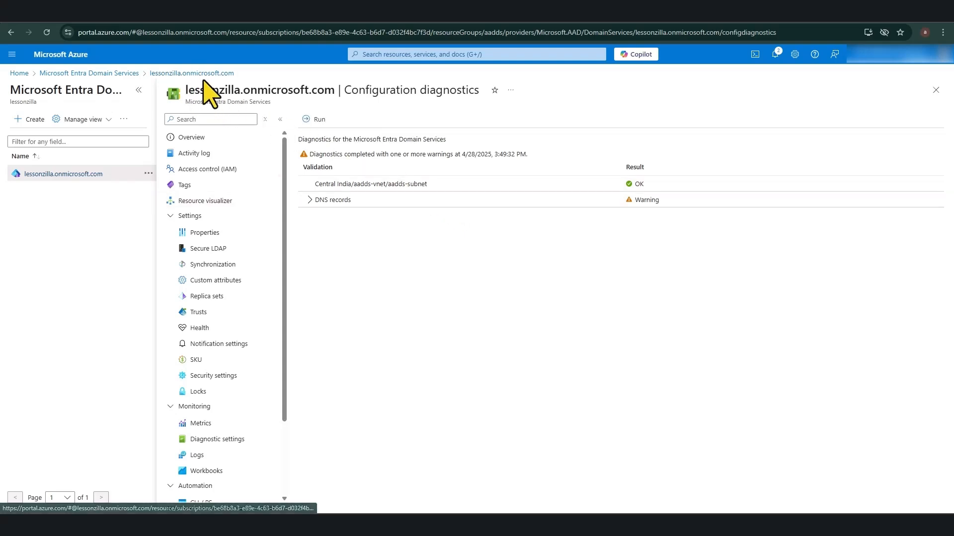
Step: Rerun the diagnostics, review the DNS records warning, and refresh the managed domain's status
click(314, 119)
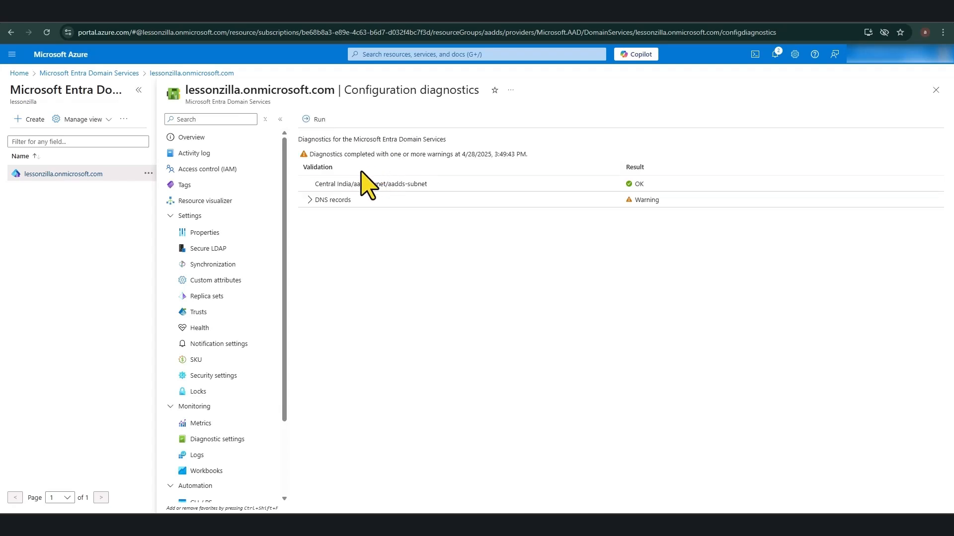
click(309, 200)
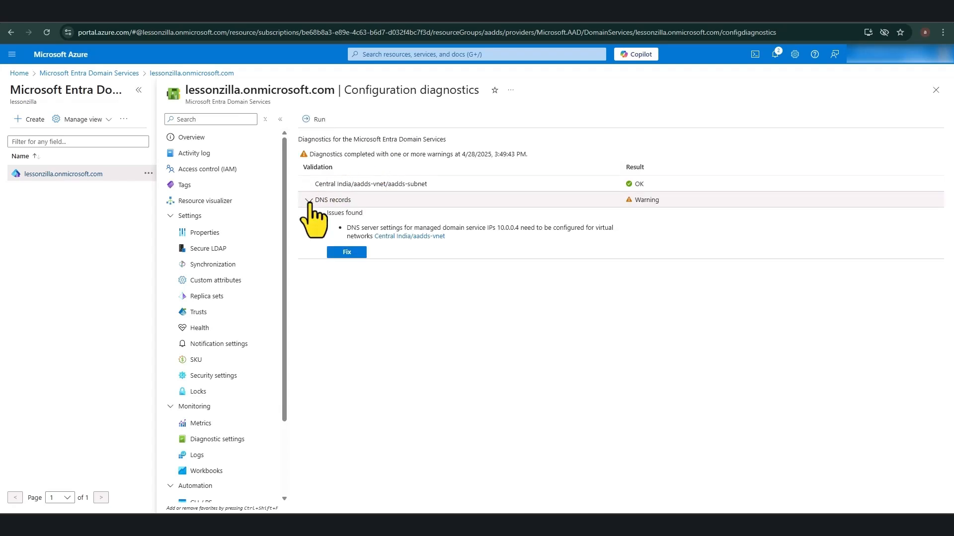
click(309, 200)
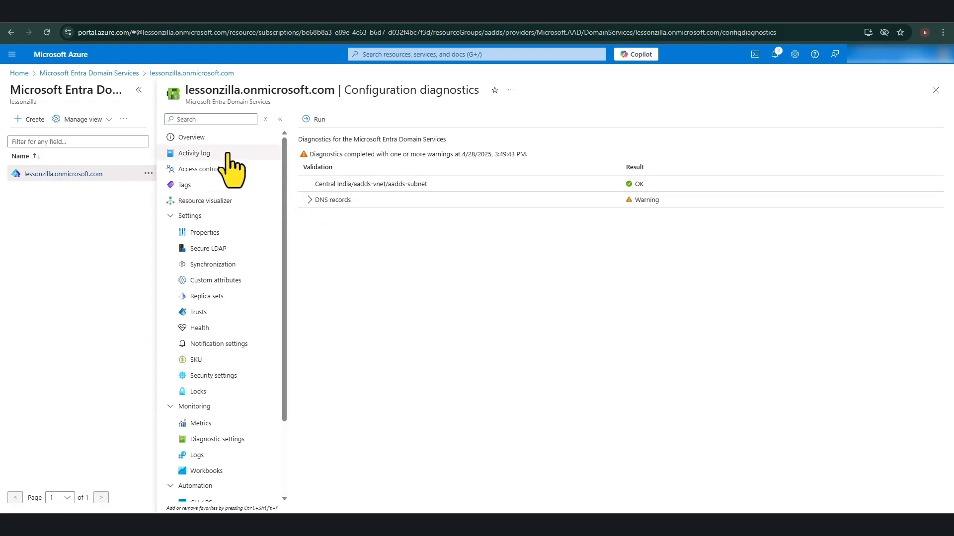
click(204, 138)
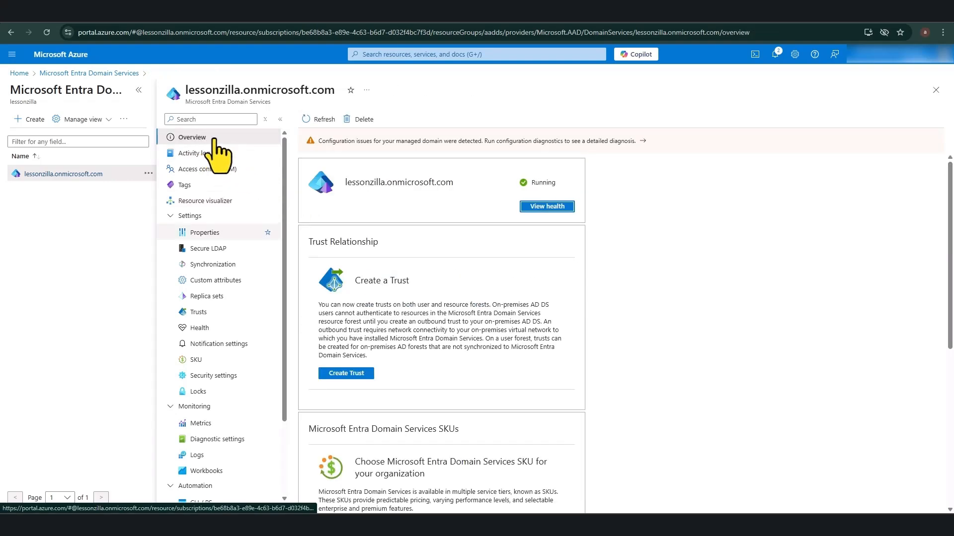
click(323, 122)
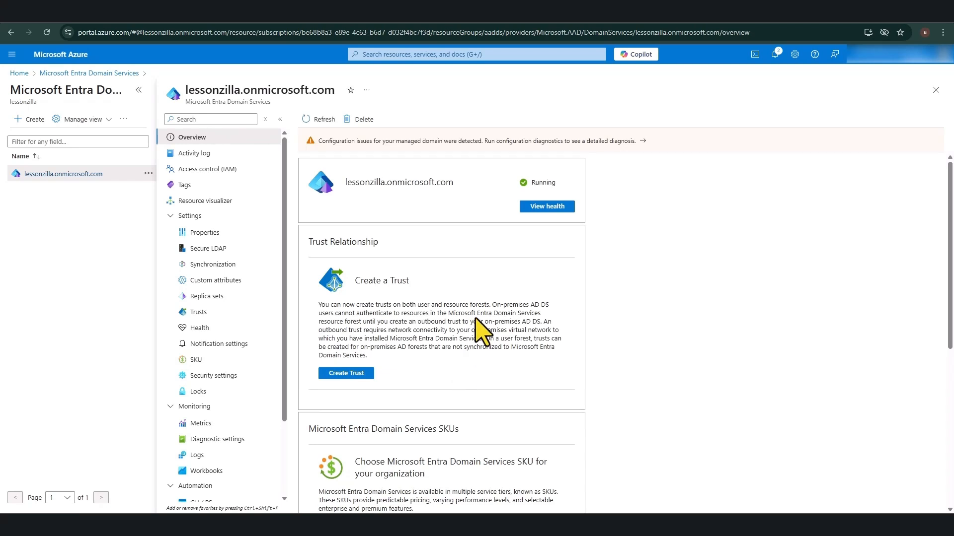
Step: Rerun the diagnostics and check that aadds-vnet's DNS servers now list 10.0.0.4
click(532, 141)
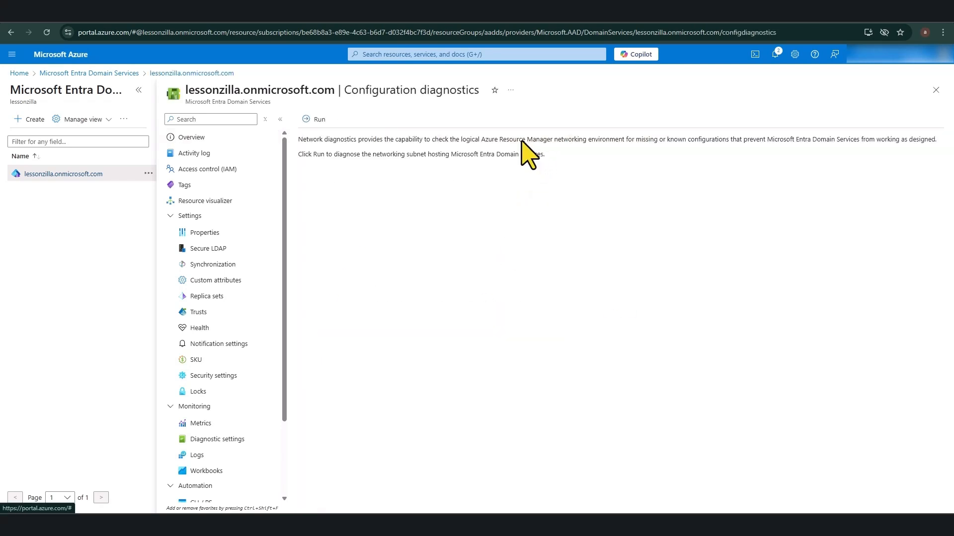
click(316, 120)
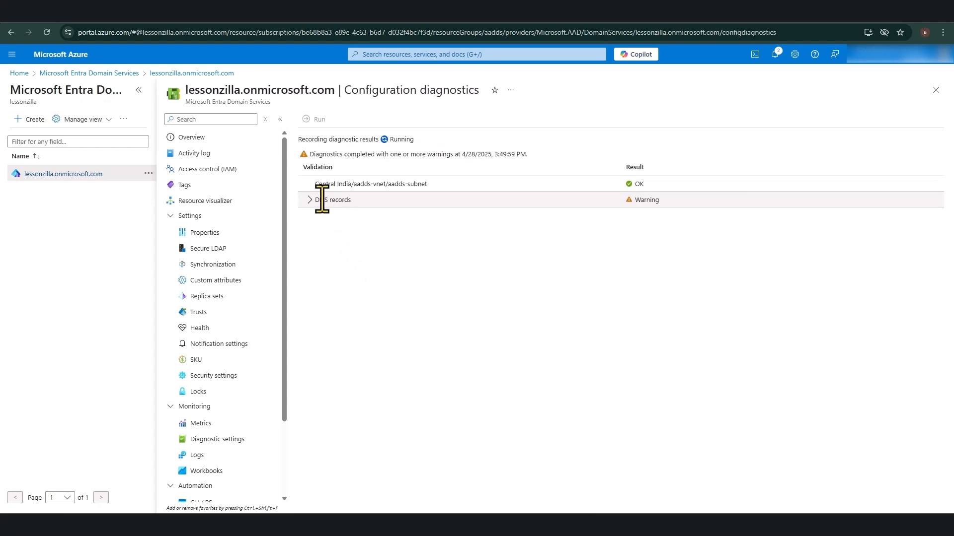
click(311, 202)
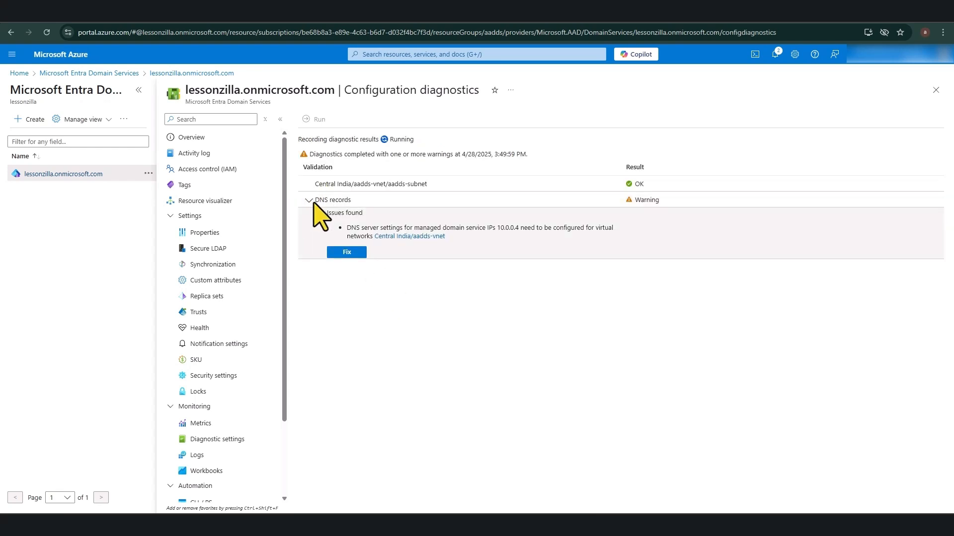
click(420, 236)
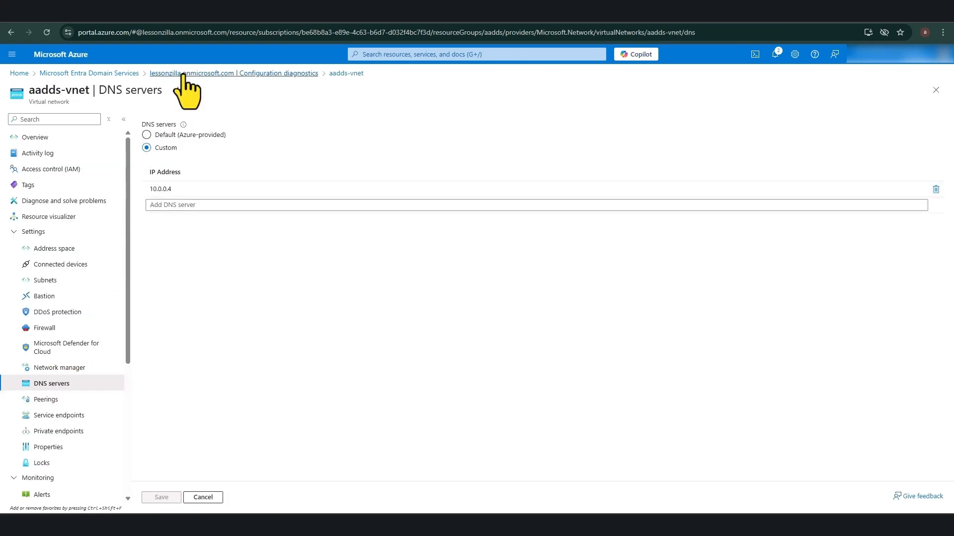
Step: Reopen lessonzilla.onmicrosoft.com from the managed domains list and reload its overview
click(124, 74)
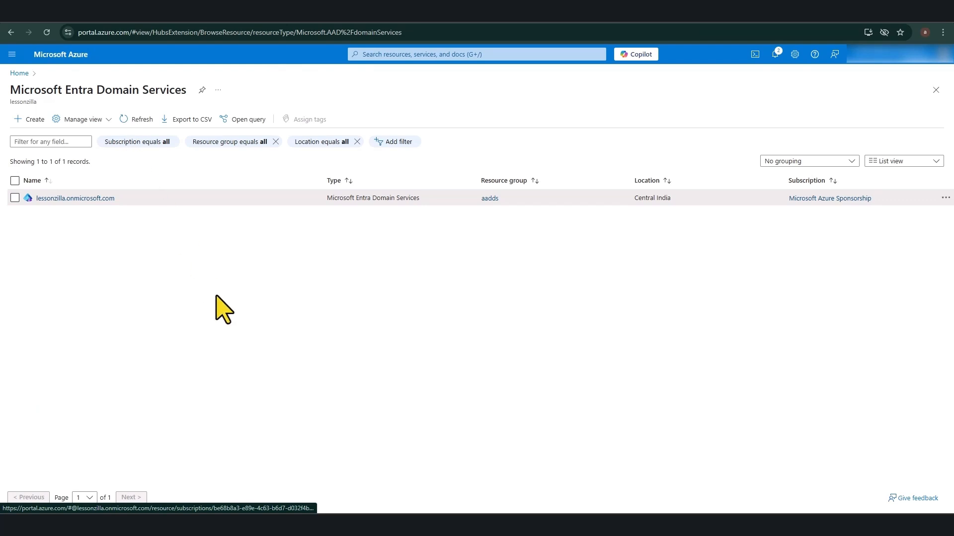
click(79, 199)
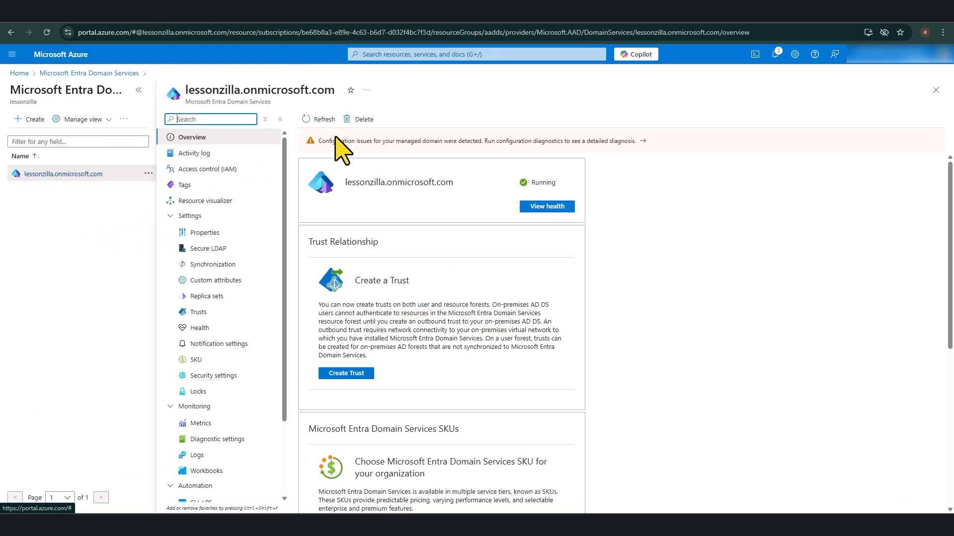
click(46, 32)
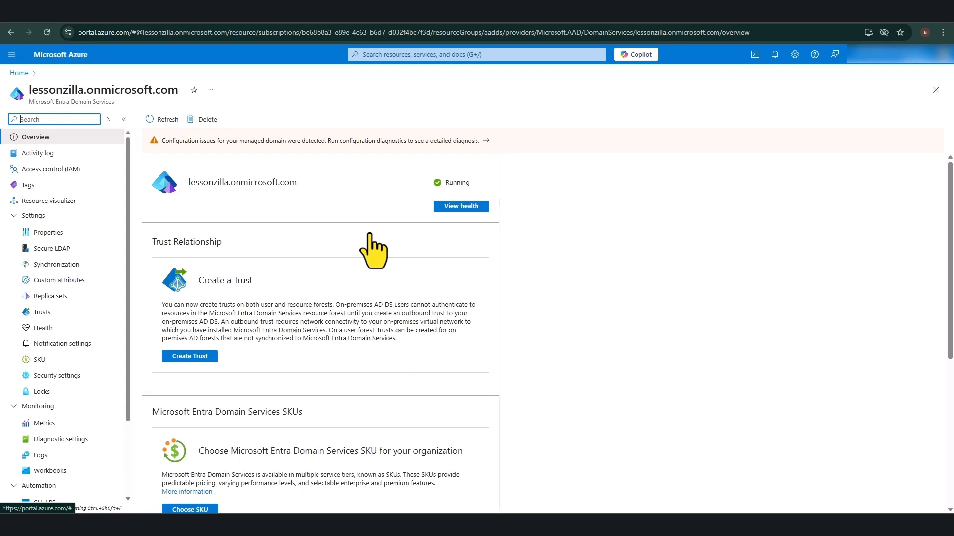
Step: Rerun the diagnostics, review the DNS IPs 10.0.0.5 and 10.0.0.4, and apply the proposed DNS fix
click(246, 142)
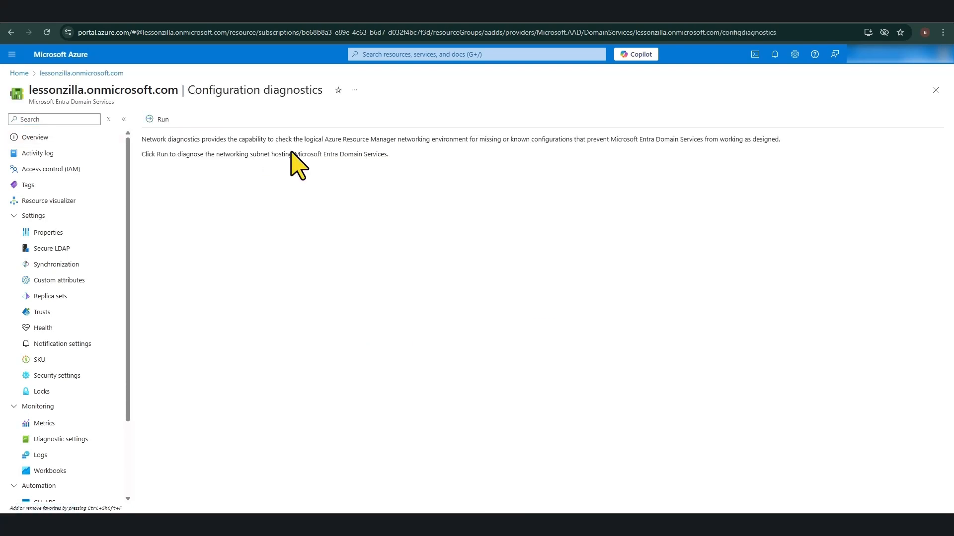
click(160, 122)
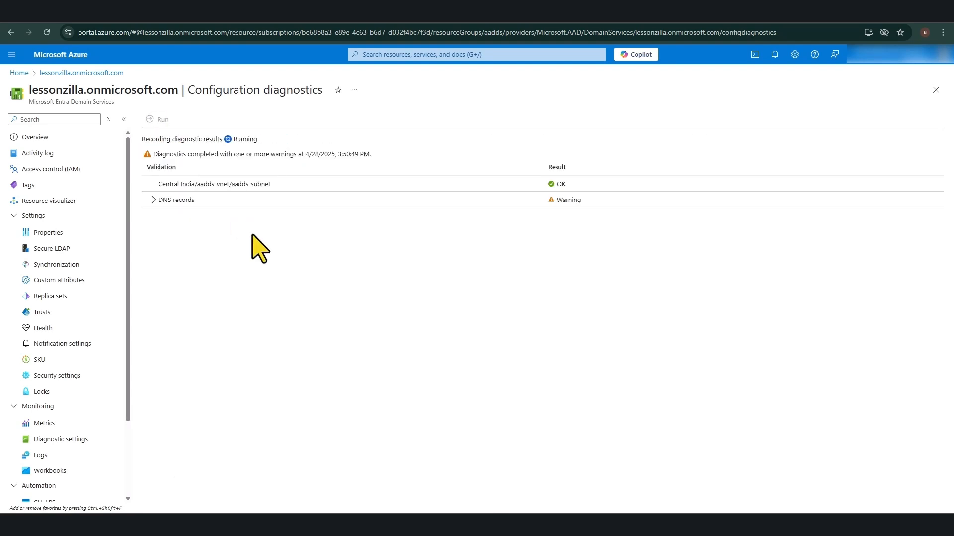
click(152, 201)
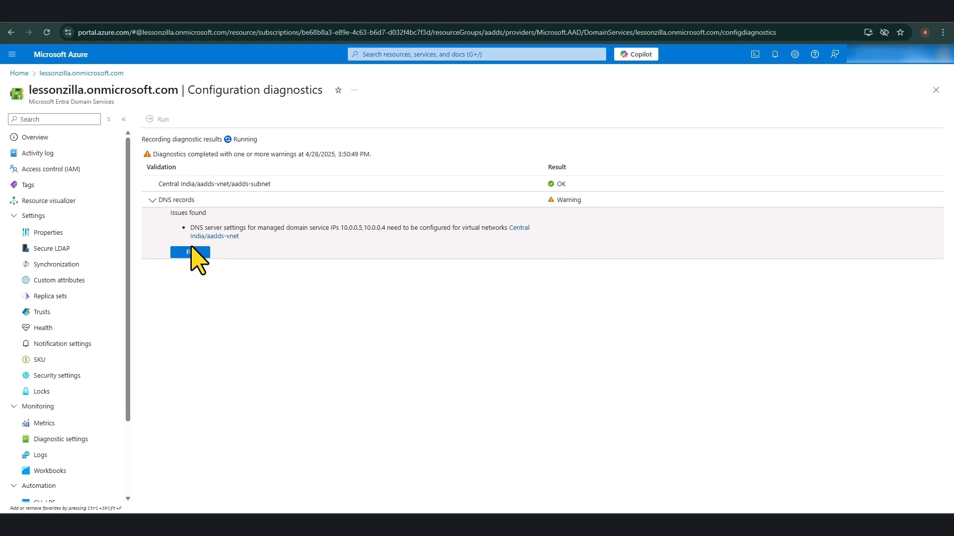
double_click(342, 227)
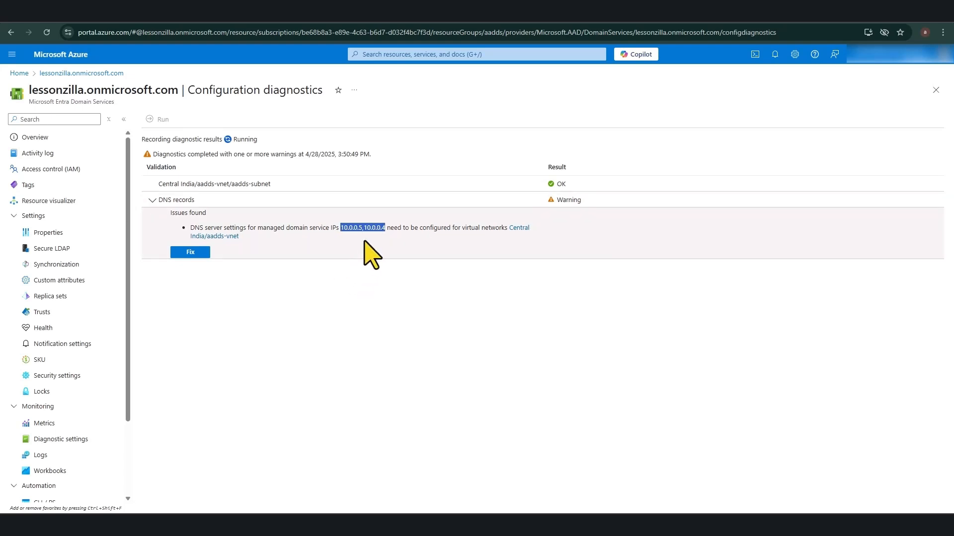
click(373, 247)
drag(363, 227, 386, 228)
click(273, 287)
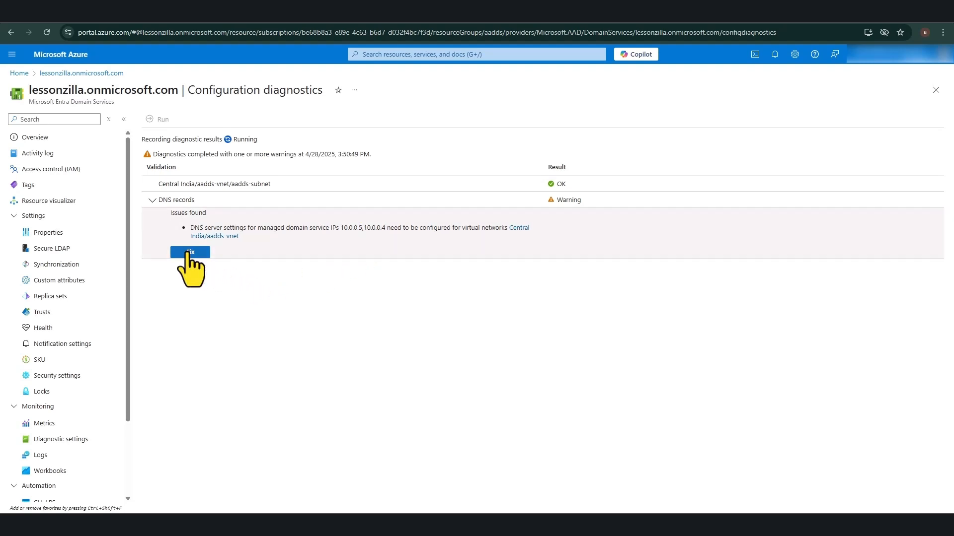
click(189, 251)
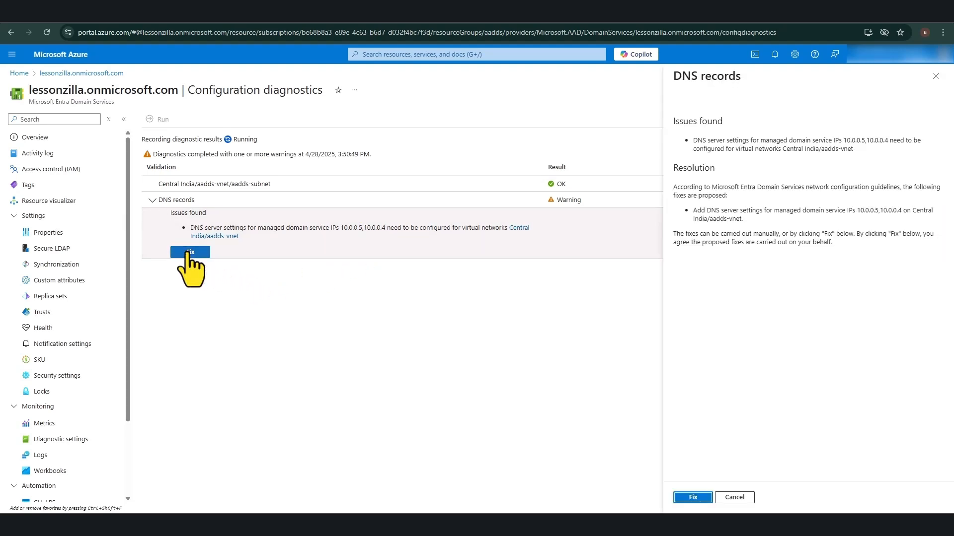
click(693, 497)
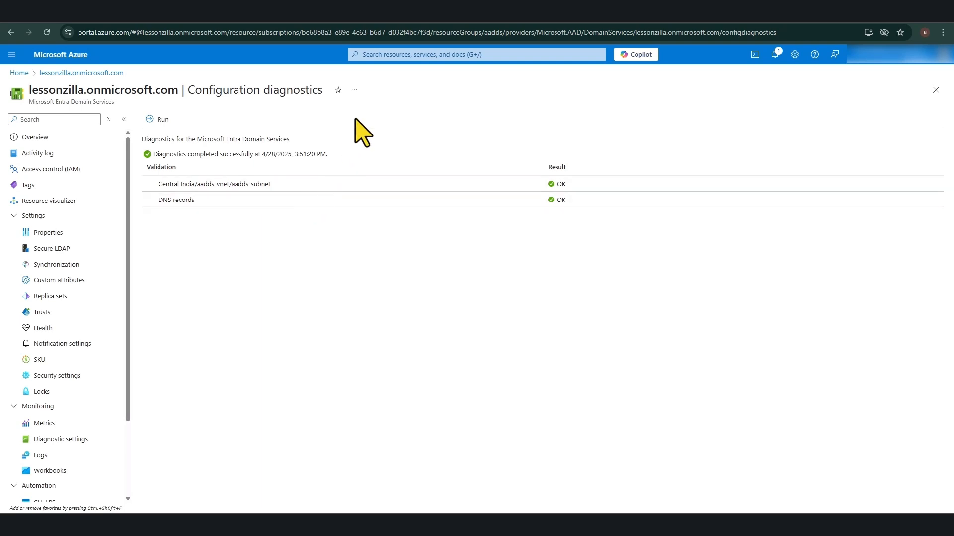
Step: Confirm that aadds-vnet uses DNS servers 10.0.0.4 and 10.0.0.5, then go to the Microsoft Entra Domain Services list
click(392, 54)
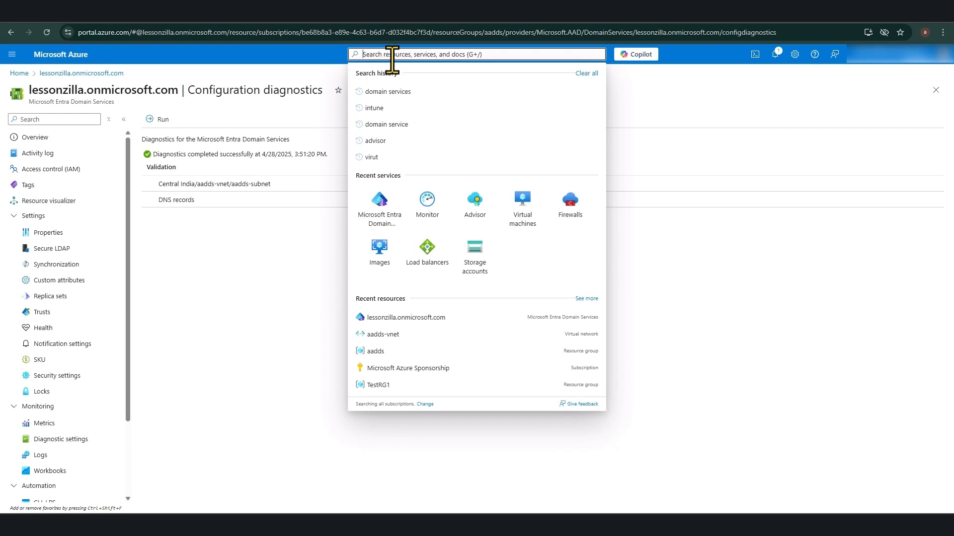
text(virtual)
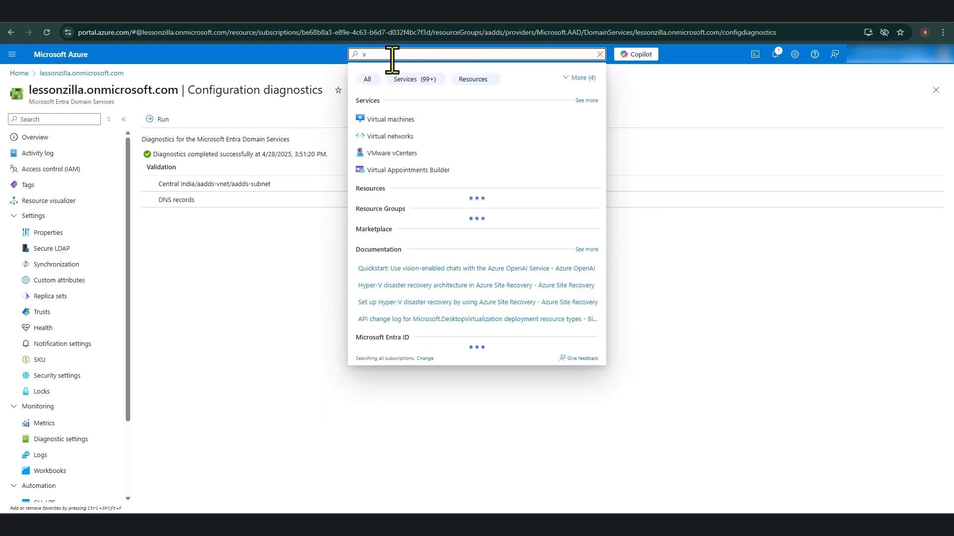
click(377, 135)
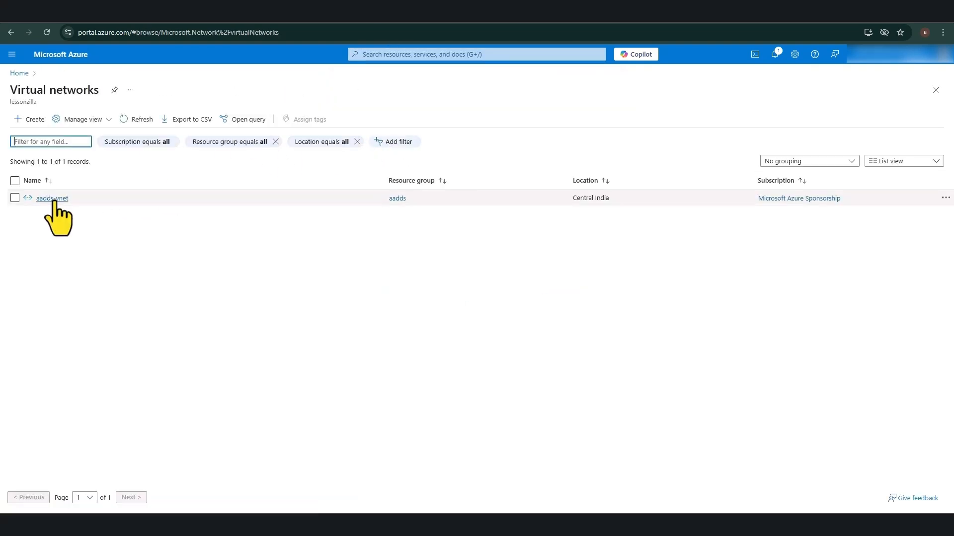
click(53, 197)
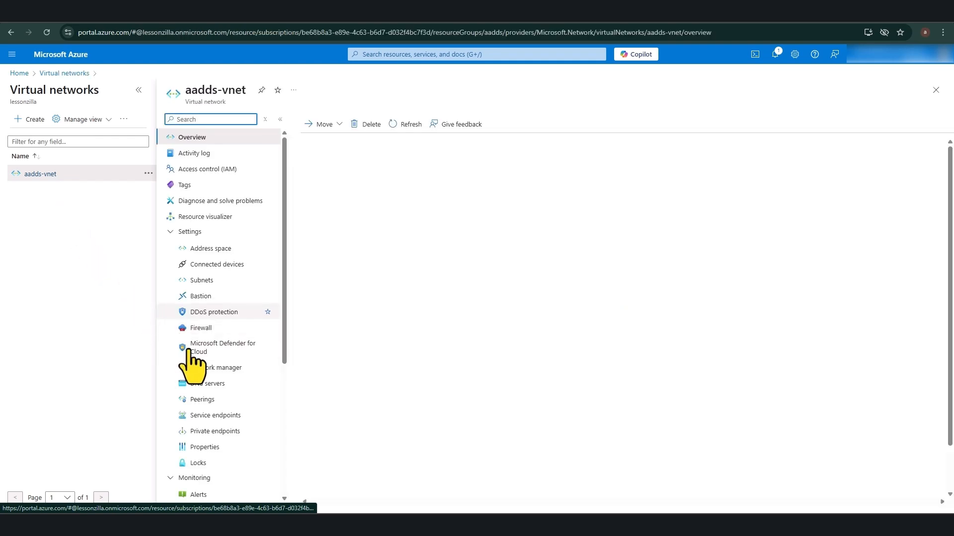
click(221, 383)
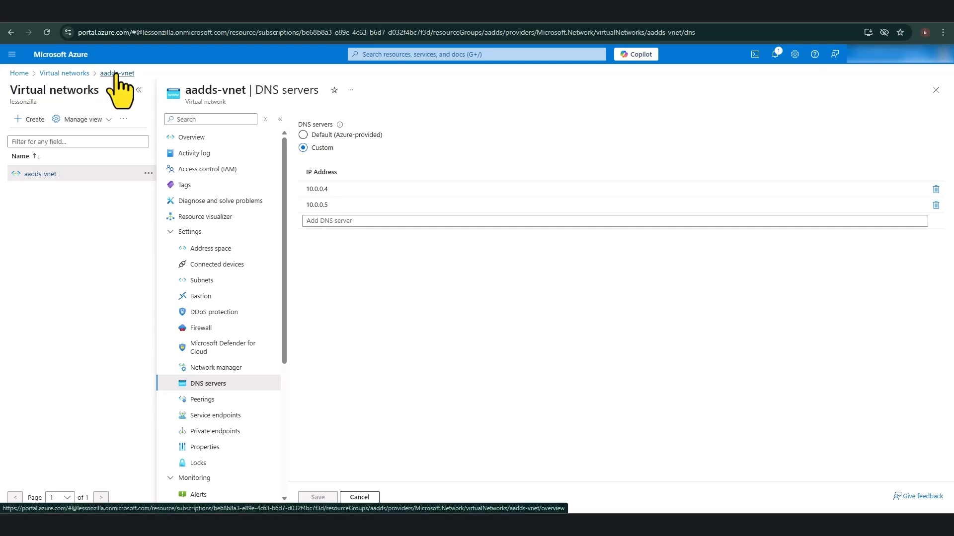
click(393, 55)
click(430, 196)
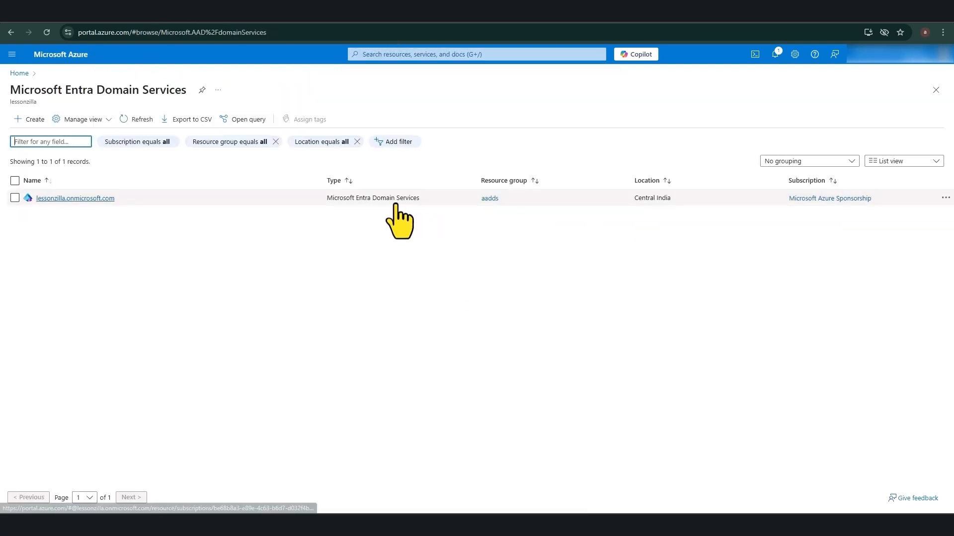
Step: Open lessonzilla.onmicrosoft.com and read its overview down to the password hash synchronization step
click(74, 198)
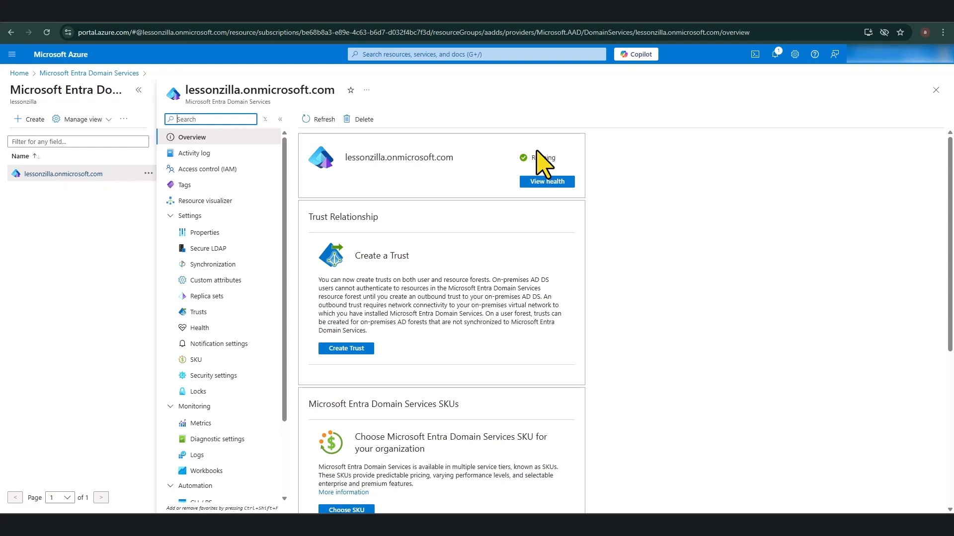
scroll(534, 151, down, 2)
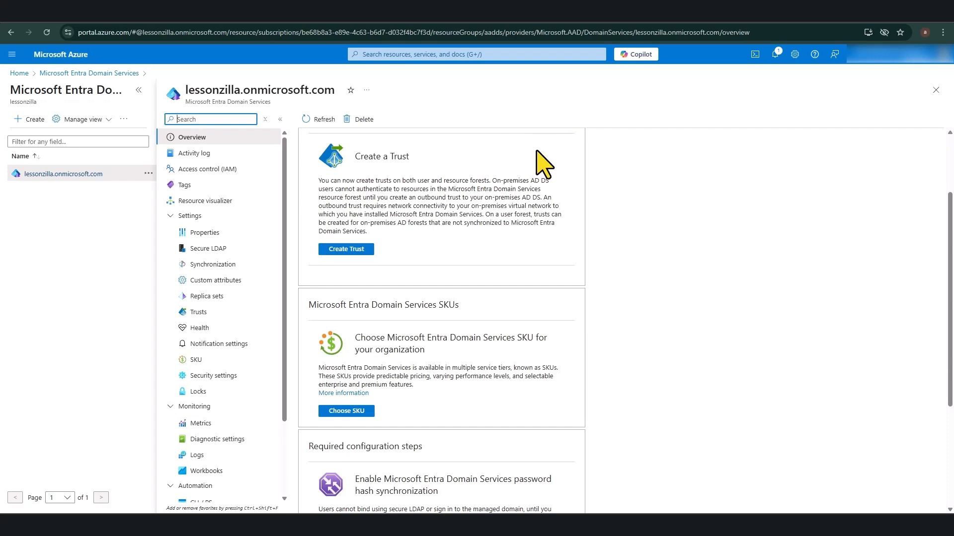
scroll(538, 164, up, 1)
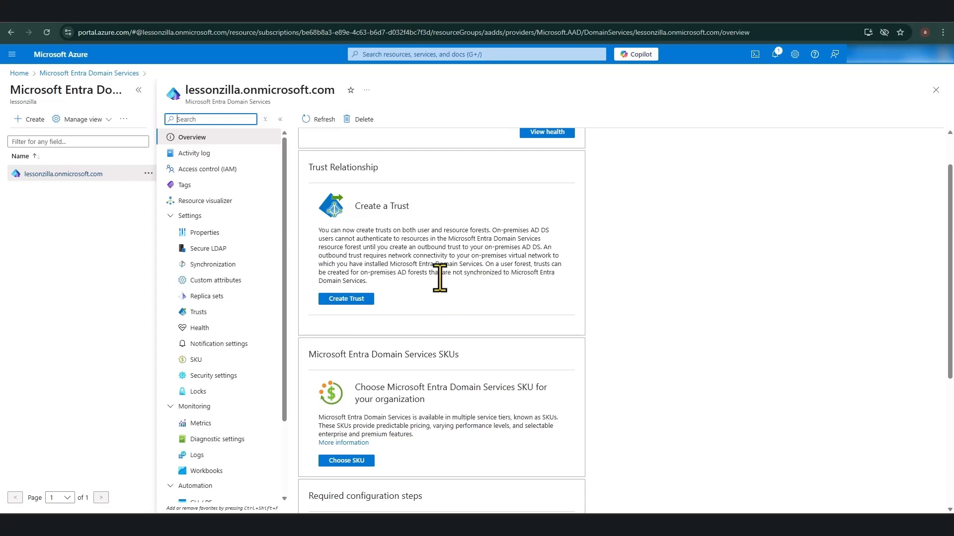
scroll(439, 278, down, 2)
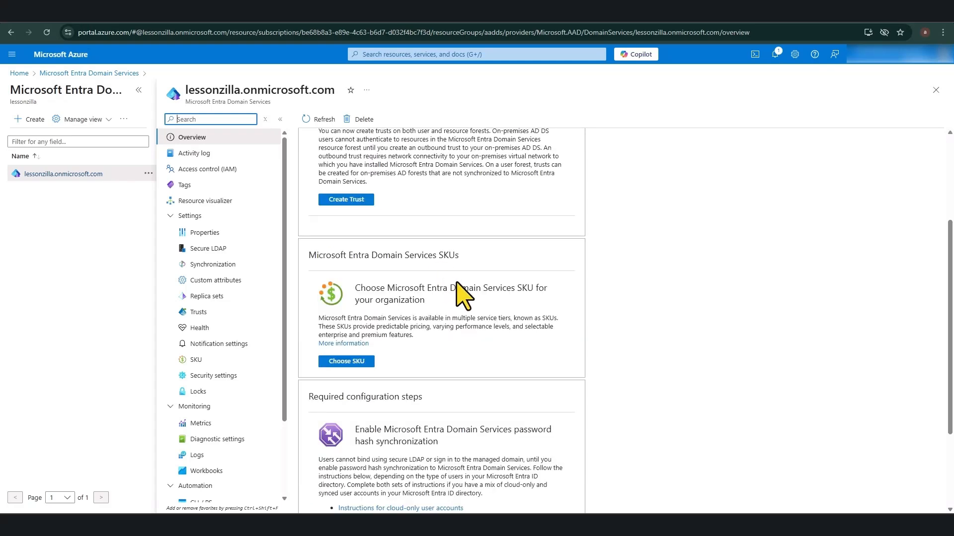
scroll(459, 294, down, 2)
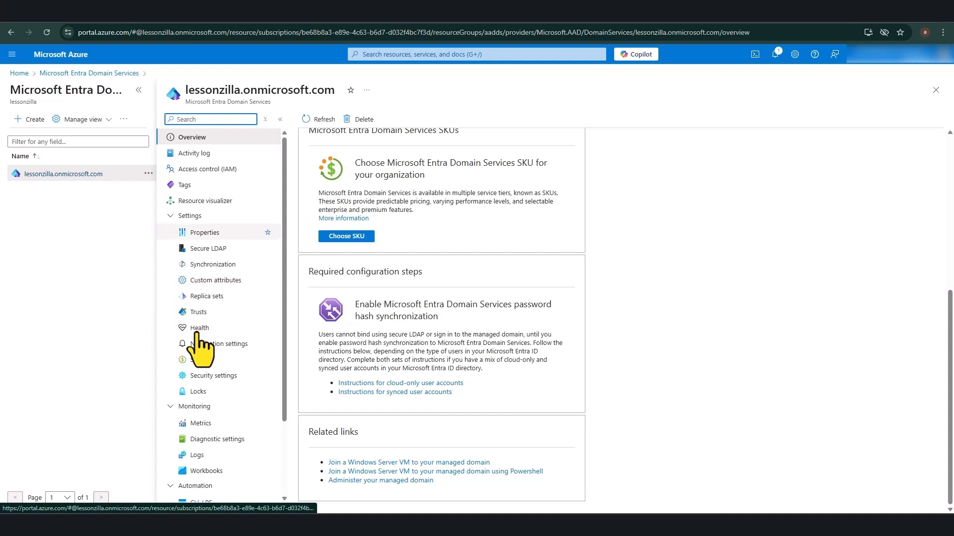
Step: View the Secure LDAP settings for lessonzilla.onmicrosoft.com, which show secure LDAP disabled
click(217, 249)
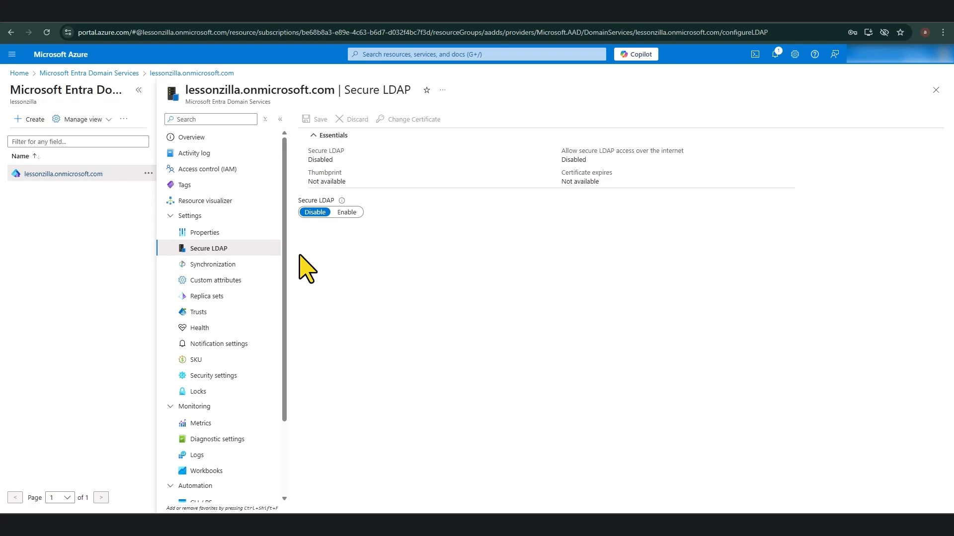
scroll(273, 314, down, 1)
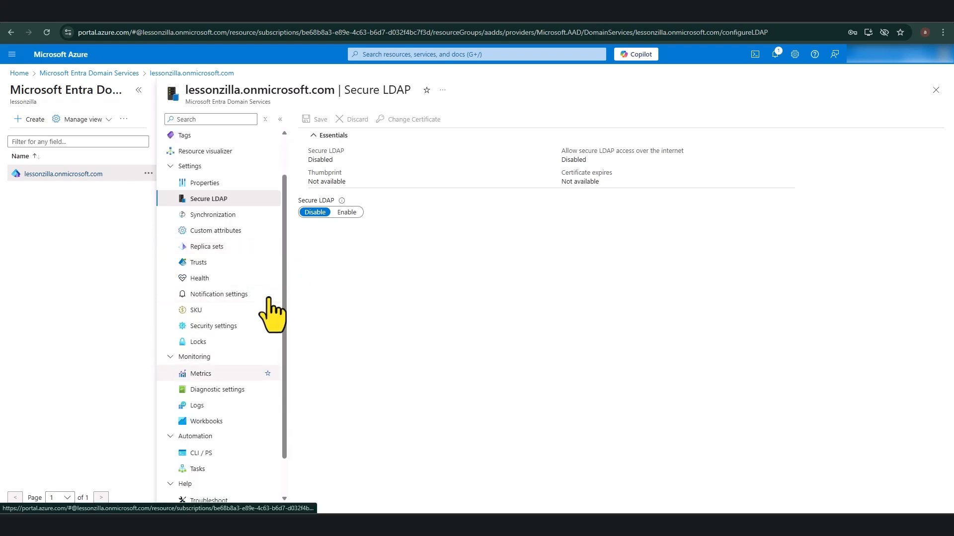
scroll(273, 315, up, 1)
Step: Open the Activity log and inspect the first failed Write Domain Service entry
click(199, 154)
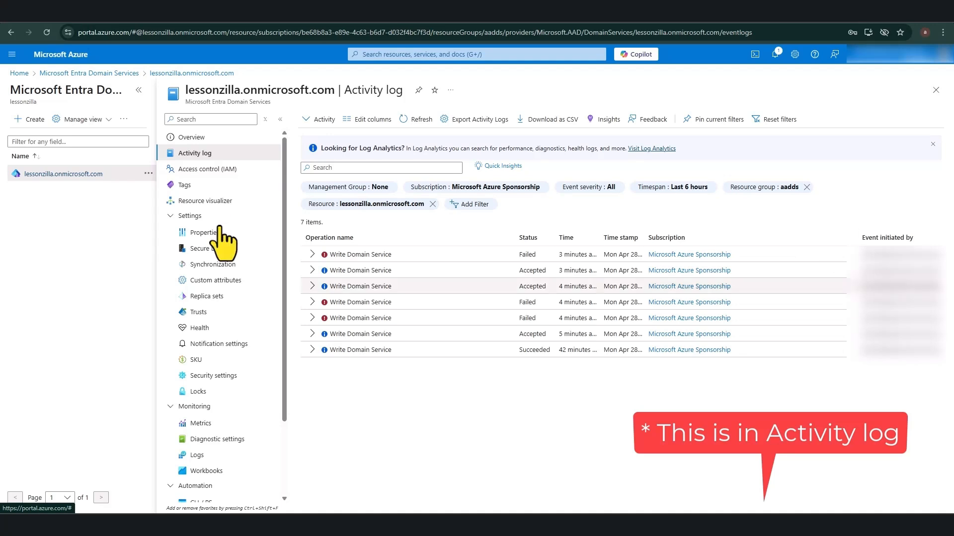
click(312, 255)
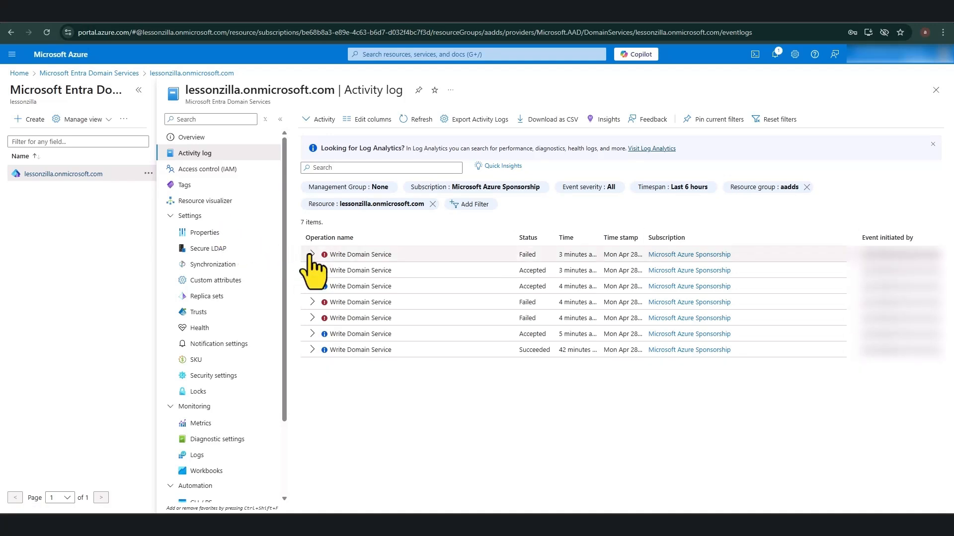
click(312, 254)
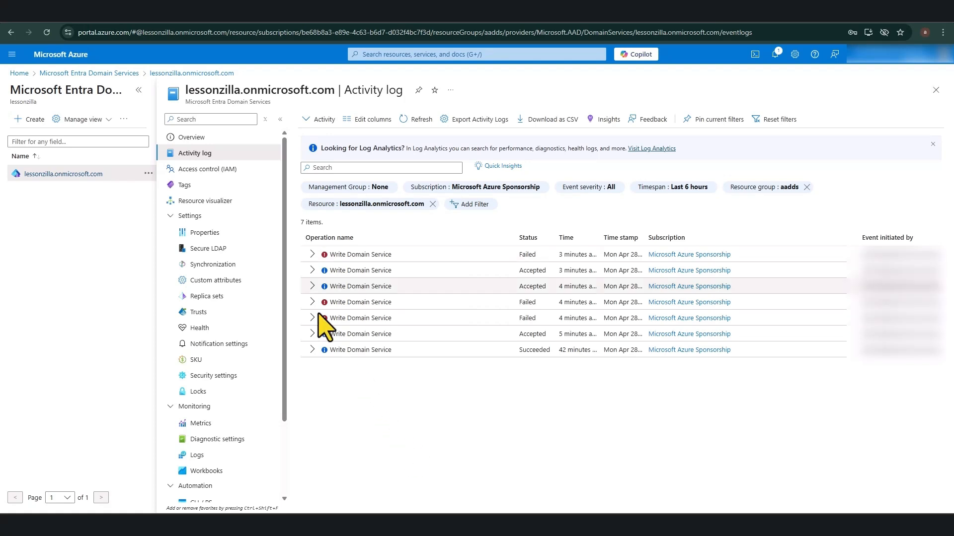
Step: From the Overview, bring up the health report: Running, synced with Azure AD, no alerts
click(206, 143)
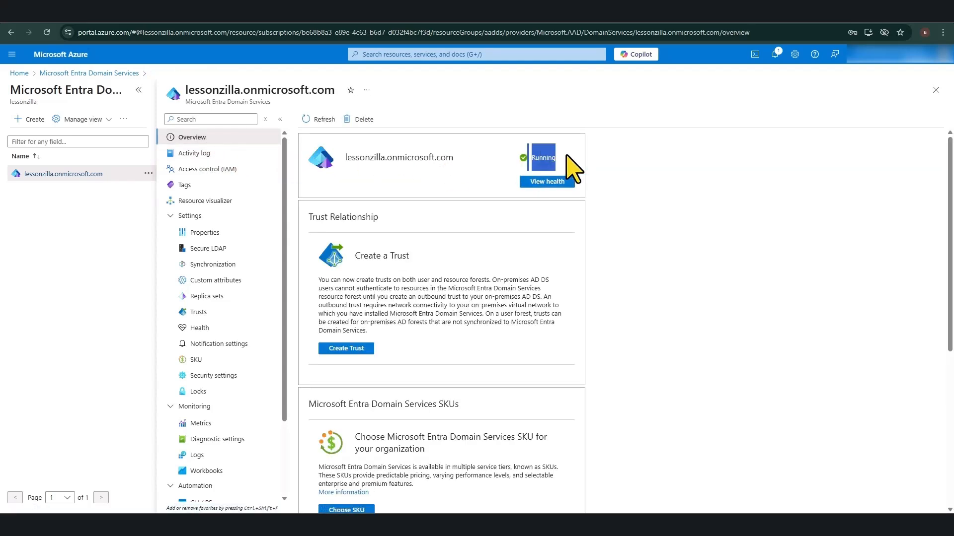
click(549, 179)
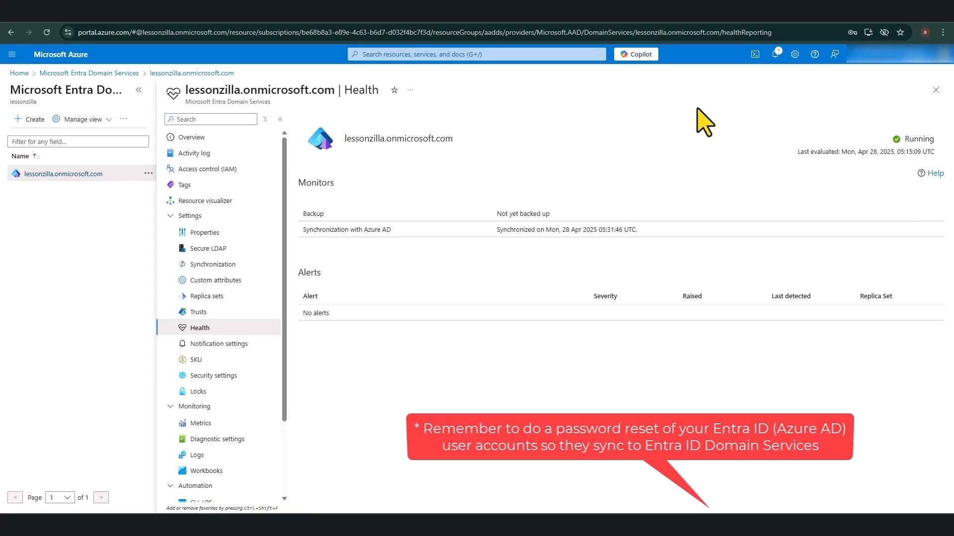
Step: Close the Health blade to return to the Entra Domain Services list
click(934, 91)
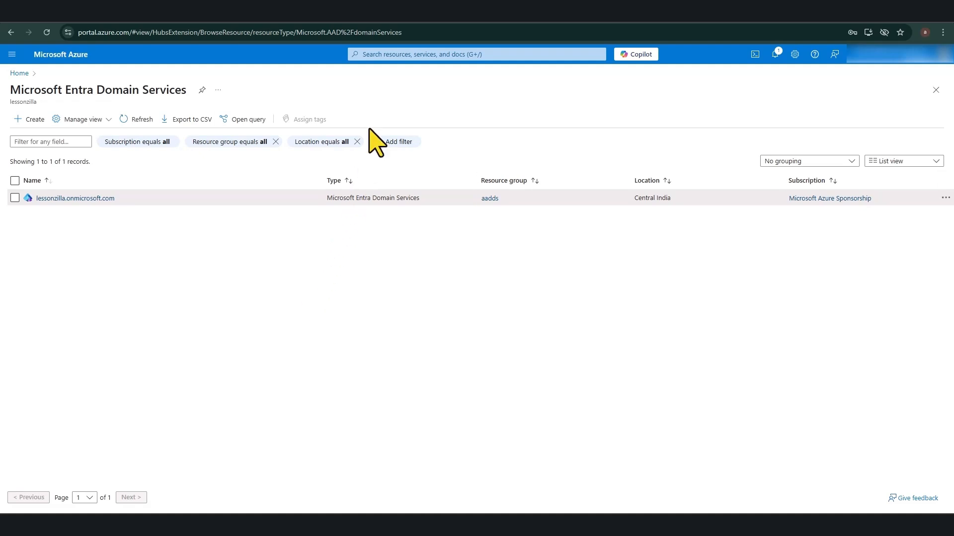
Step: Start creating a new virtual machine in the aadds resource group
click(393, 55)
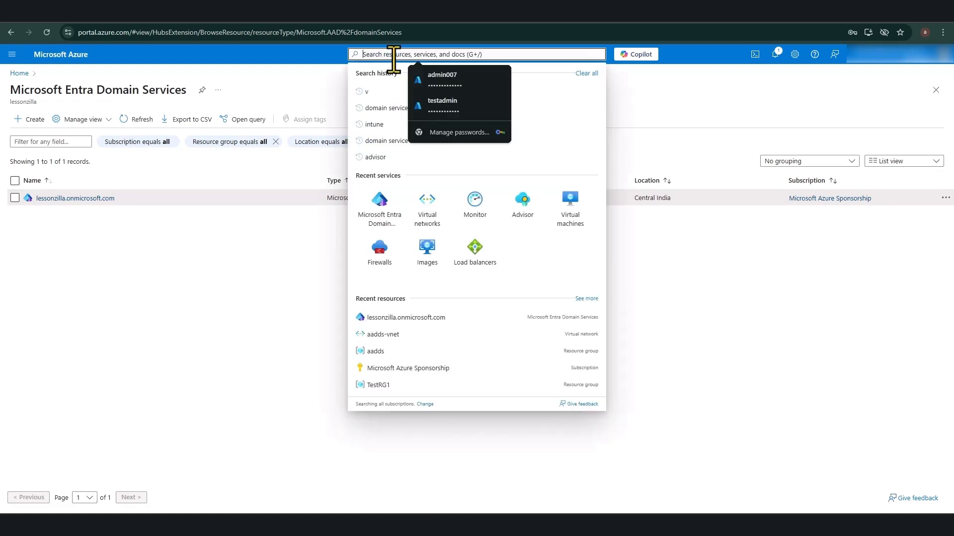
click(570, 228)
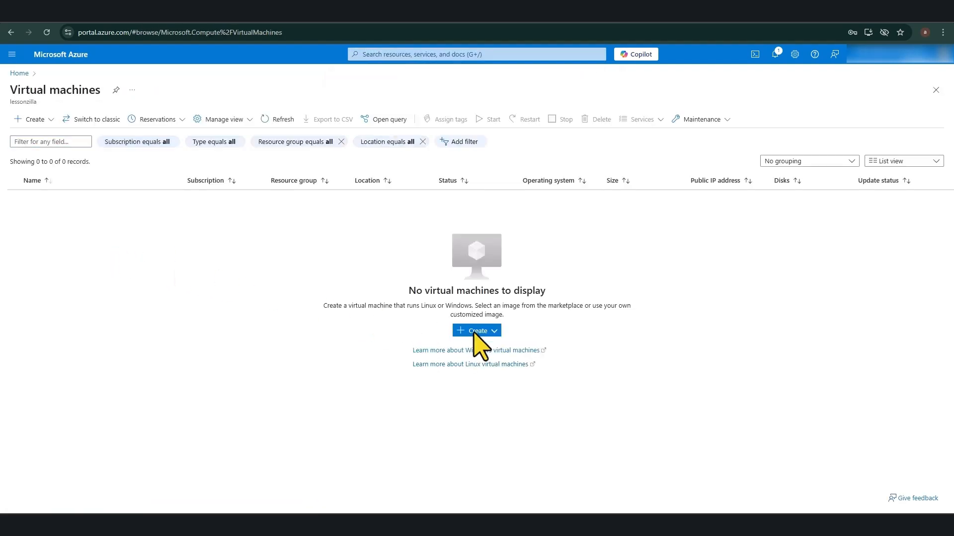
click(477, 332)
click(438, 329)
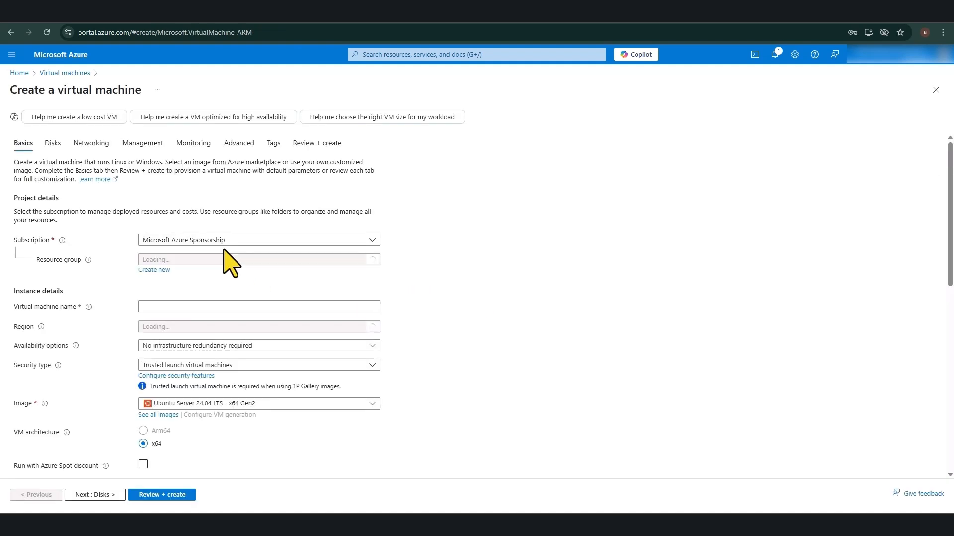
click(189, 263)
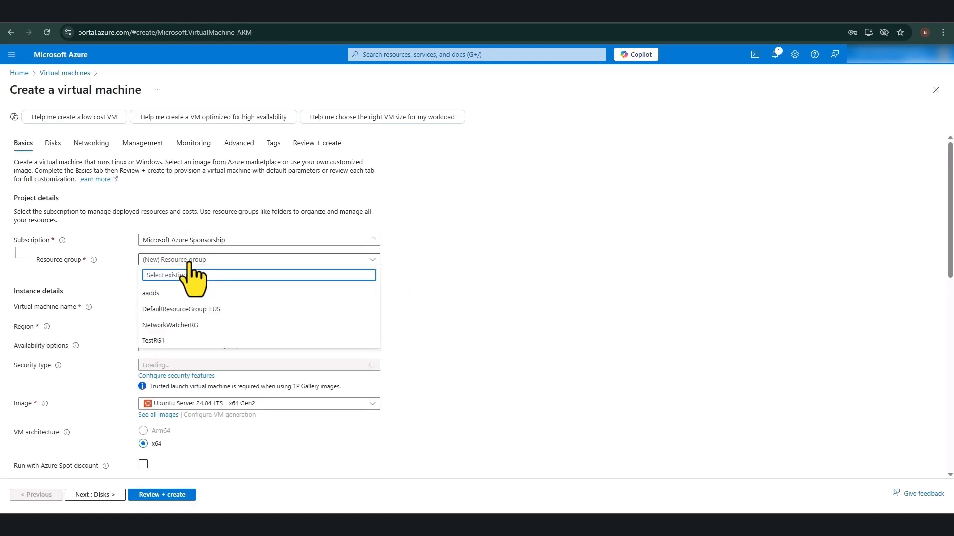
click(156, 292)
Step: Name the VM MGMT-SVR and choose no infrastructure redundancy
scroll(122, 300, down, 1)
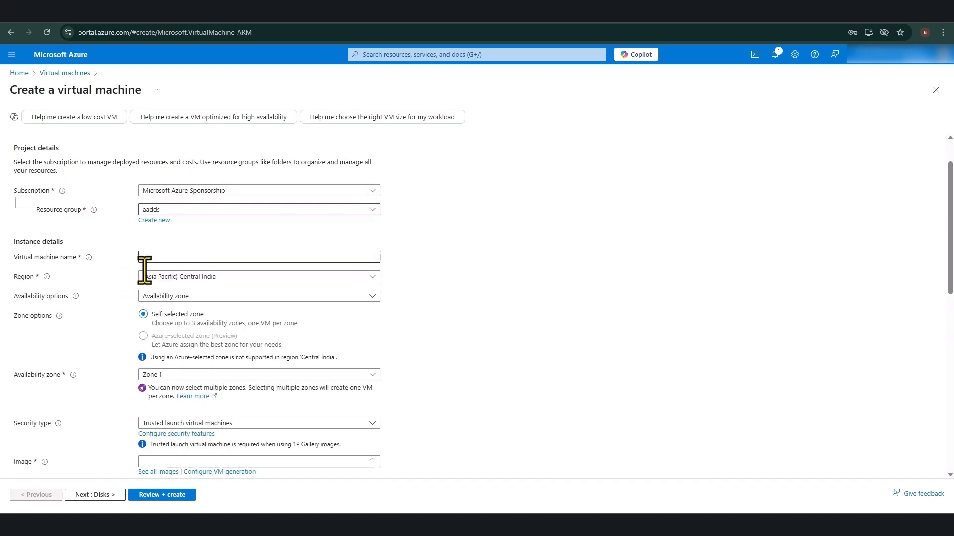
click(167, 256)
text(MGMT)
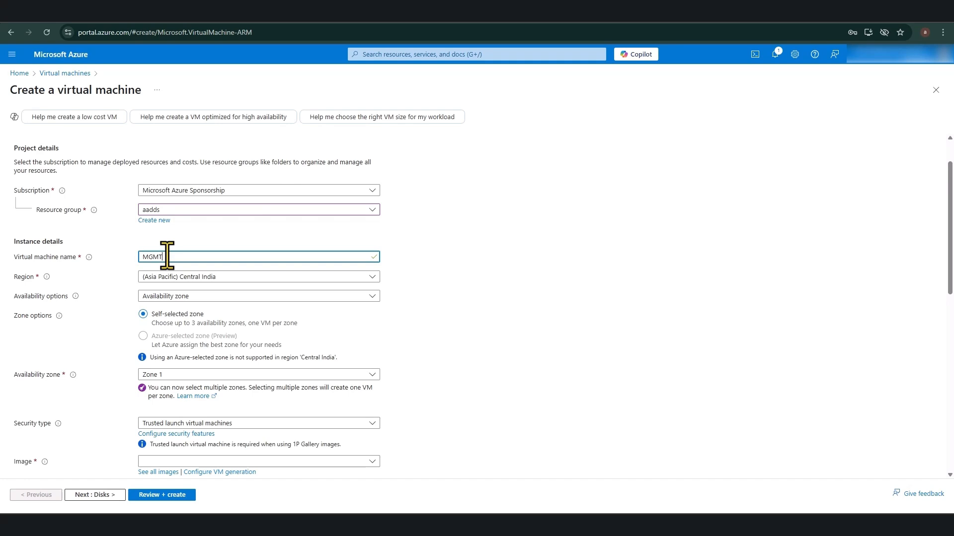
text(-SVR)
click(391, 275)
click(307, 294)
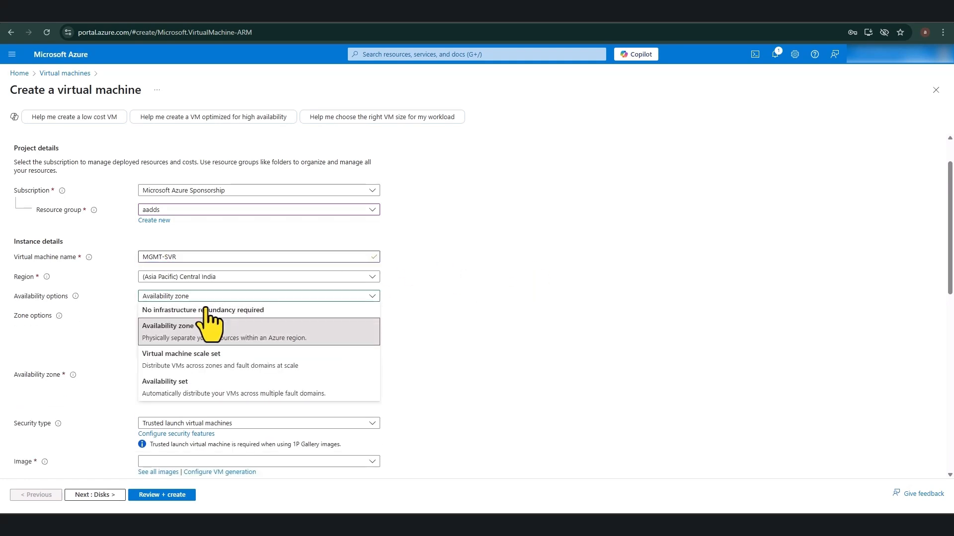
click(189, 309)
scroll(191, 322, down, 2)
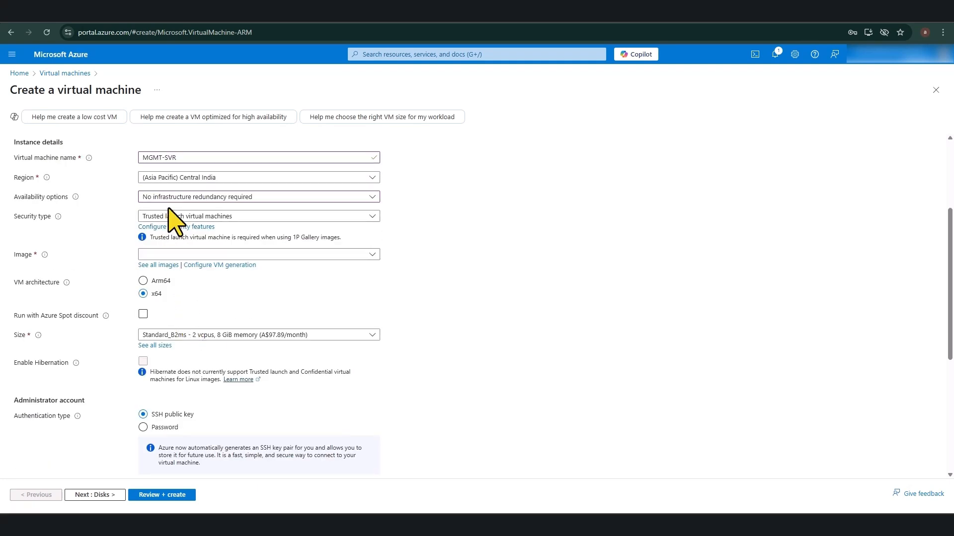
Step: Select the Windows Server 2022 Datacenter: Azure Edition image
click(370, 254)
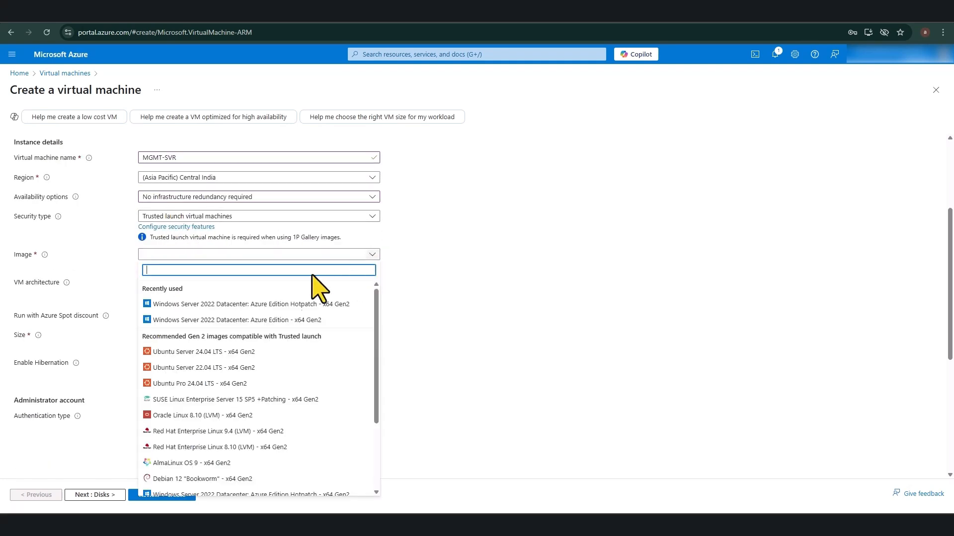
click(195, 322)
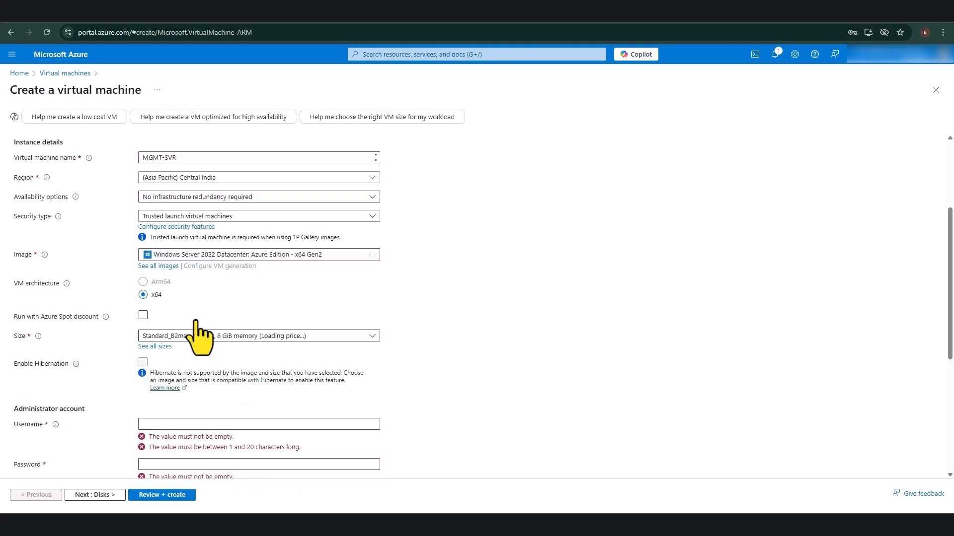
scroll(199, 327, down, 2)
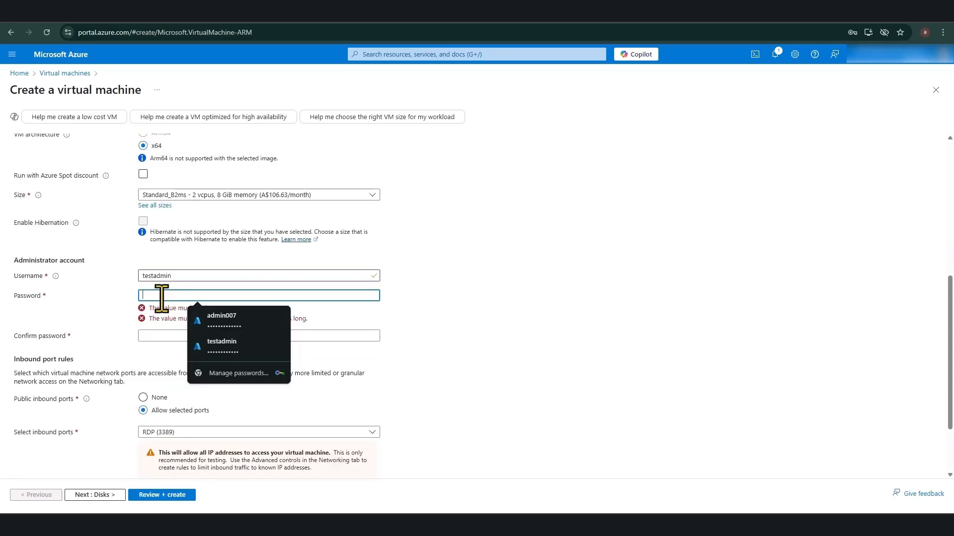
Step: Enter the administrator username and password, keep RDP (3389) allowed, and continue to Disks
text(••)
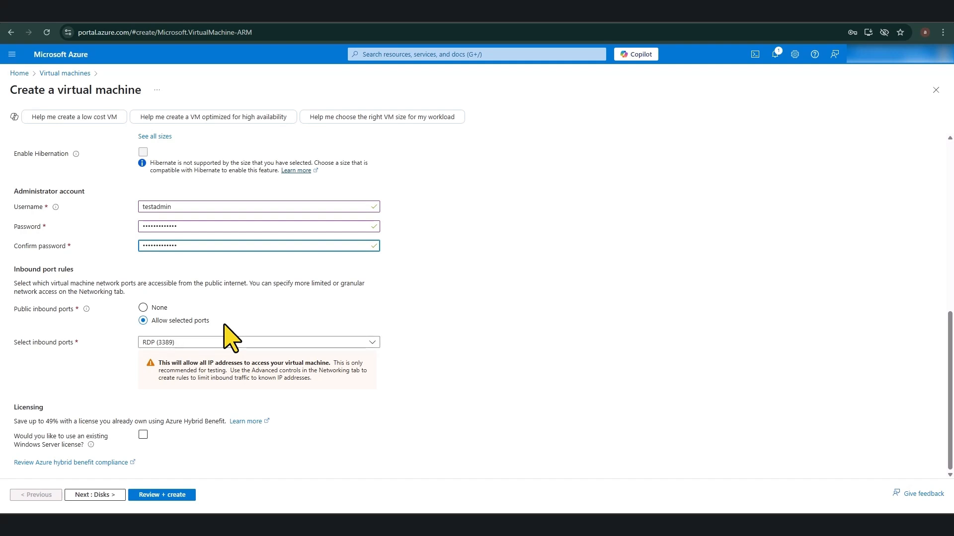
click(93, 493)
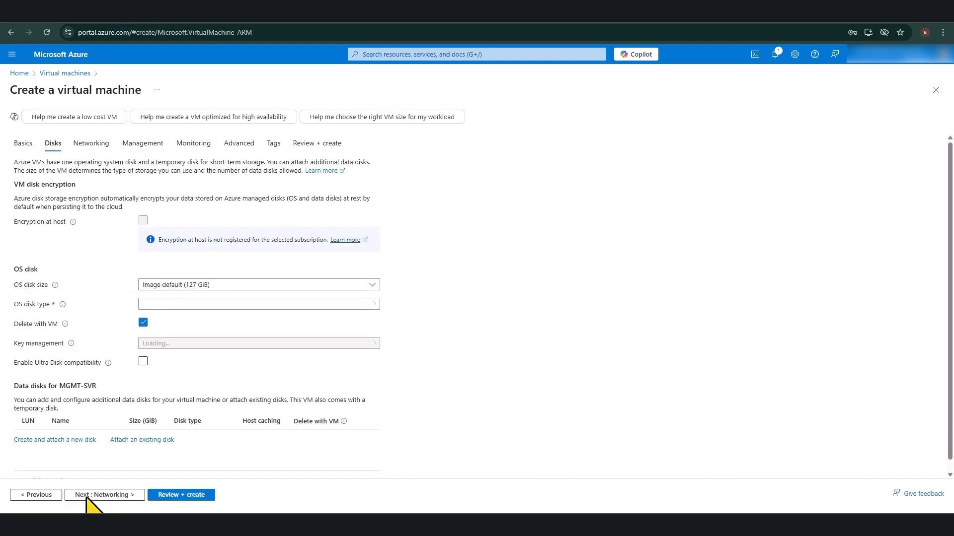
Step: Make MGMT-SVR's OS disk Standard SSD (locally-redundant storage), keeping the 127 GiB default size
click(204, 281)
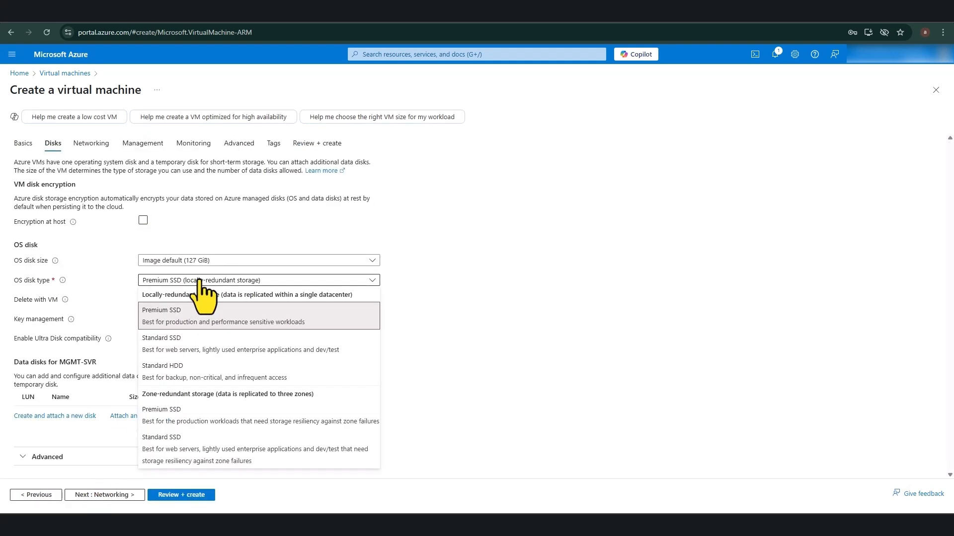
click(178, 348)
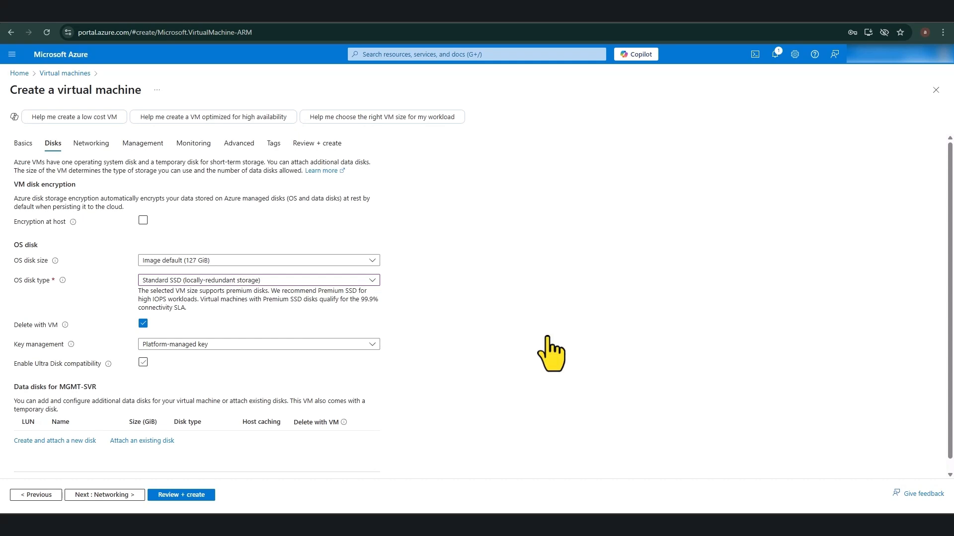
scroll(550, 348, down, 1)
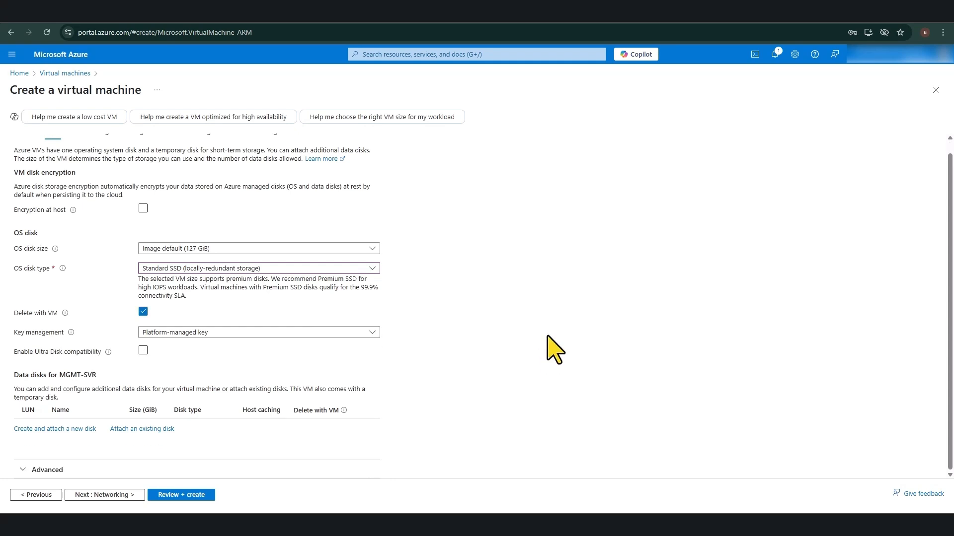
click(123, 495)
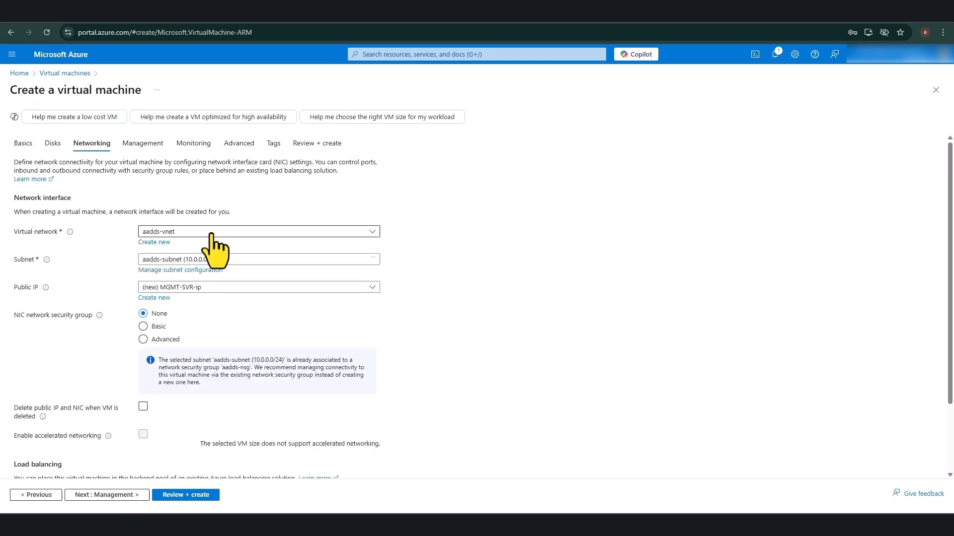
Step: Open aadds-vnet's subnet configuration, dismiss Chrome's password prompt, and go to the network's overview
click(208, 269)
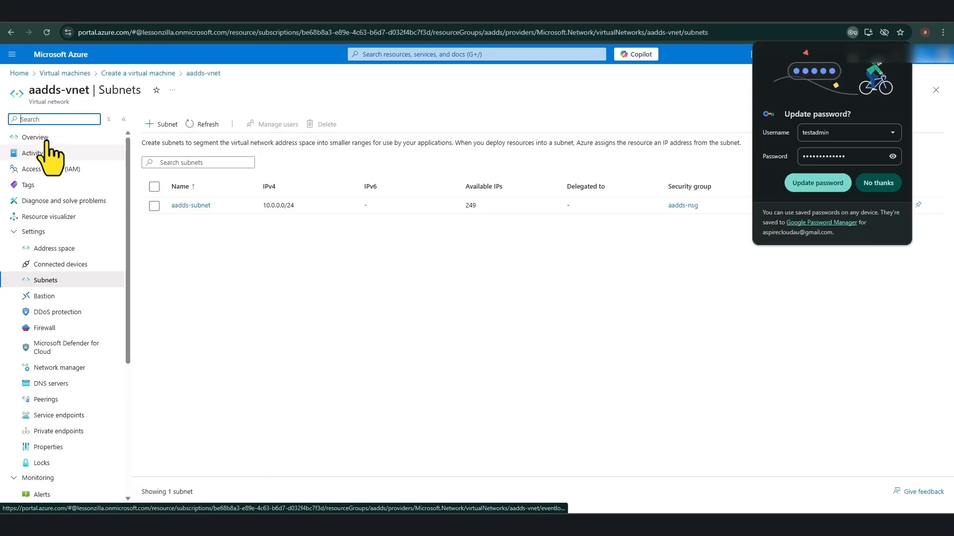
click(896, 59)
key(Escape)
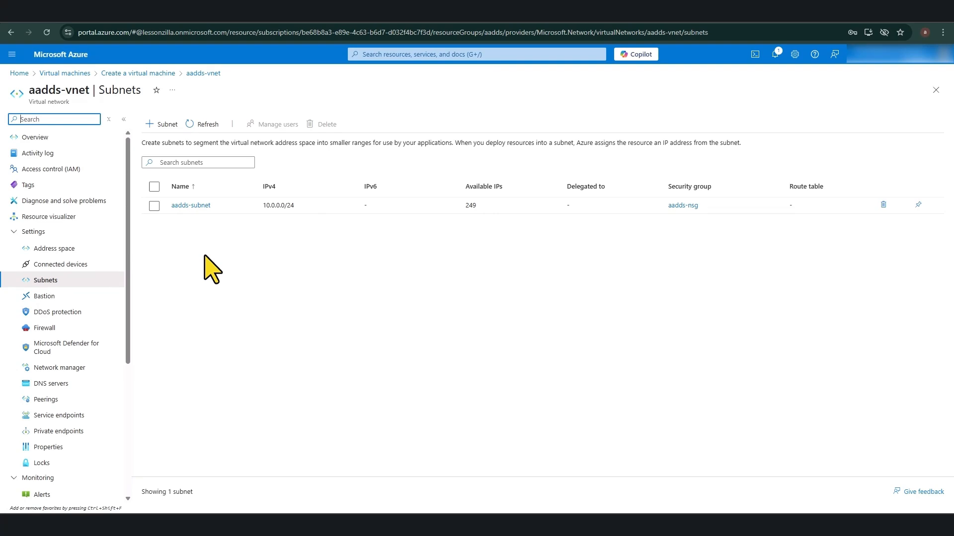
click(35, 137)
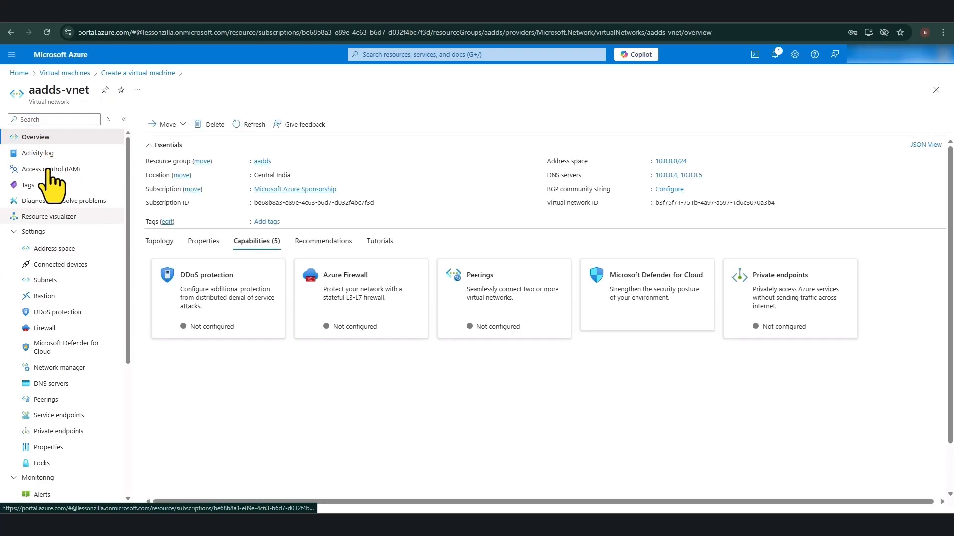
Step: Add and save 10.0.1.0/24 as an additional address range on aadds-vnet
click(58, 249)
click(177, 178)
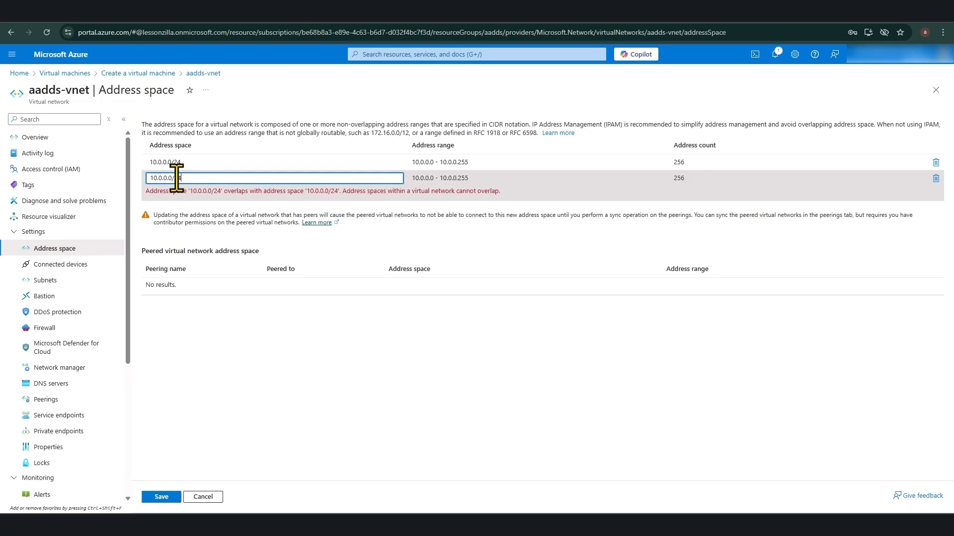
key(BackSpace)
key(BackSpace)
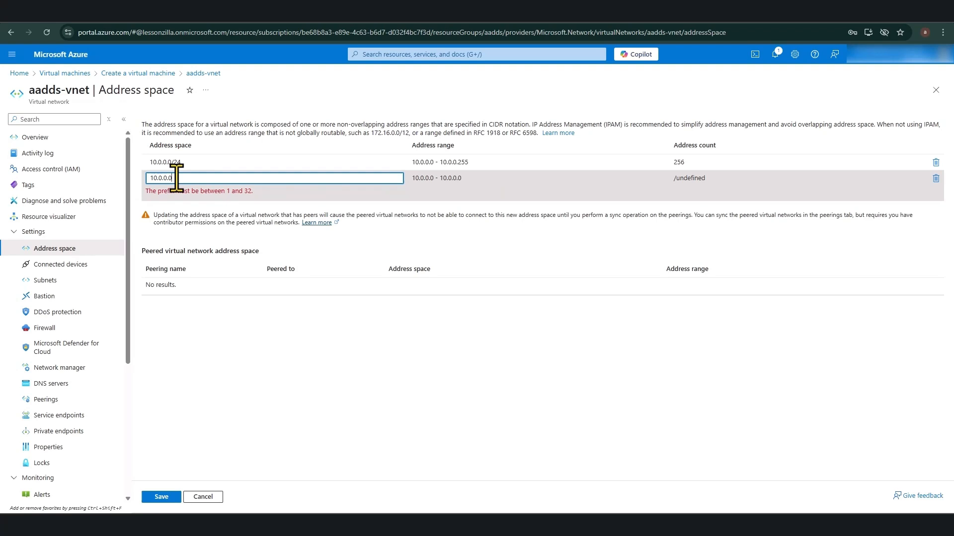
key(BackSpace)
key(BackSpace)
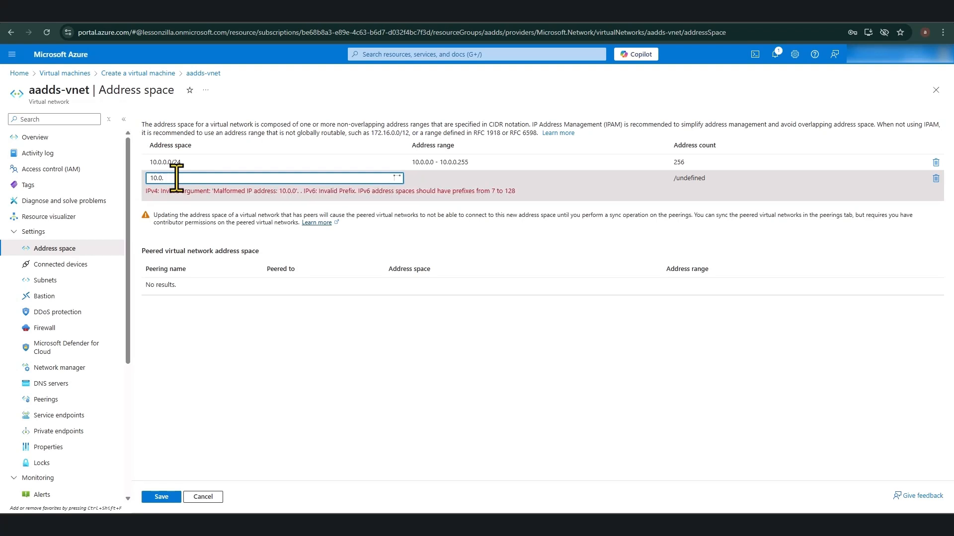
text(1.0)
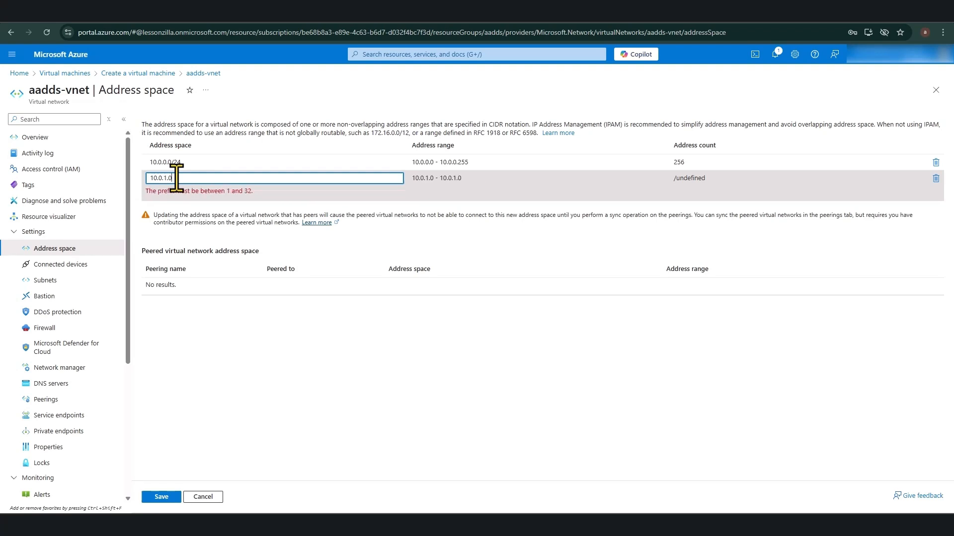
text(/24)
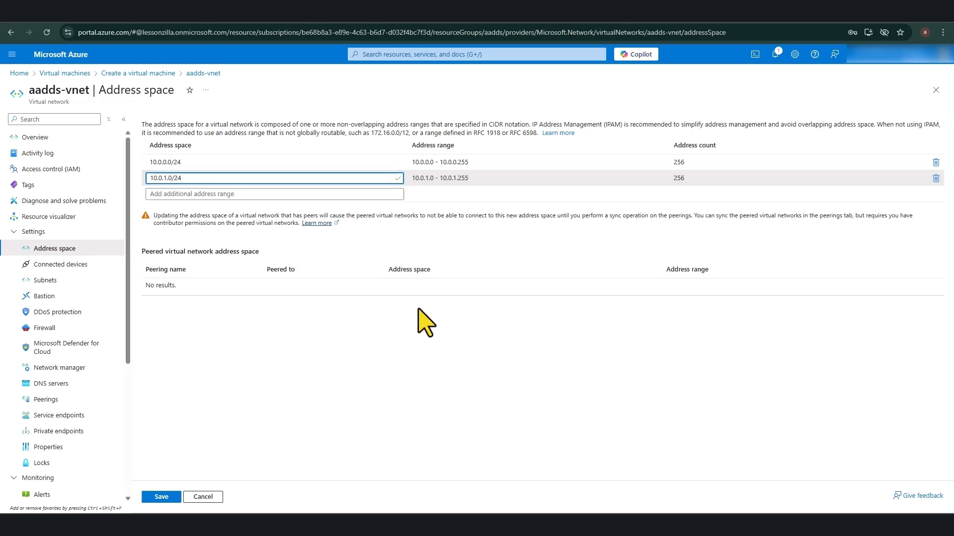
click(162, 496)
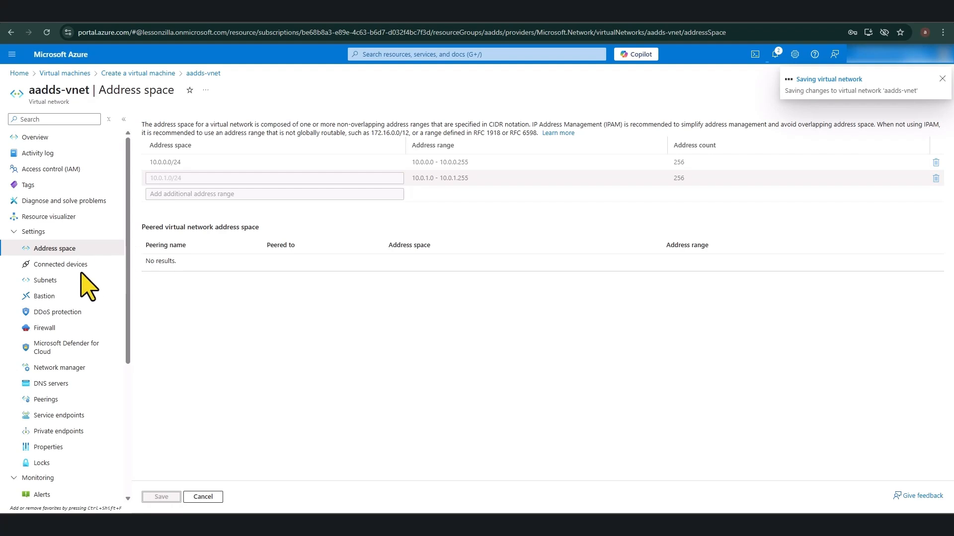
click(48, 280)
Step: Add a subnet named 'default' using the 10.0.1.0/24 address range (/24 size) to aadds-vnet
click(163, 124)
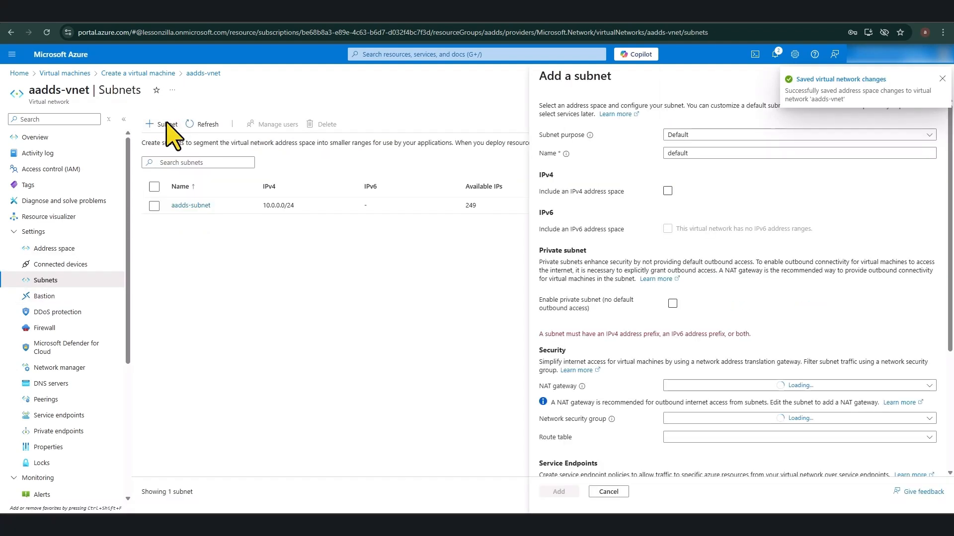
click(700, 155)
key(BackSpace)
key(BackSpace)
key(BackSpace)
key(BackSpace)
key(BackSpace)
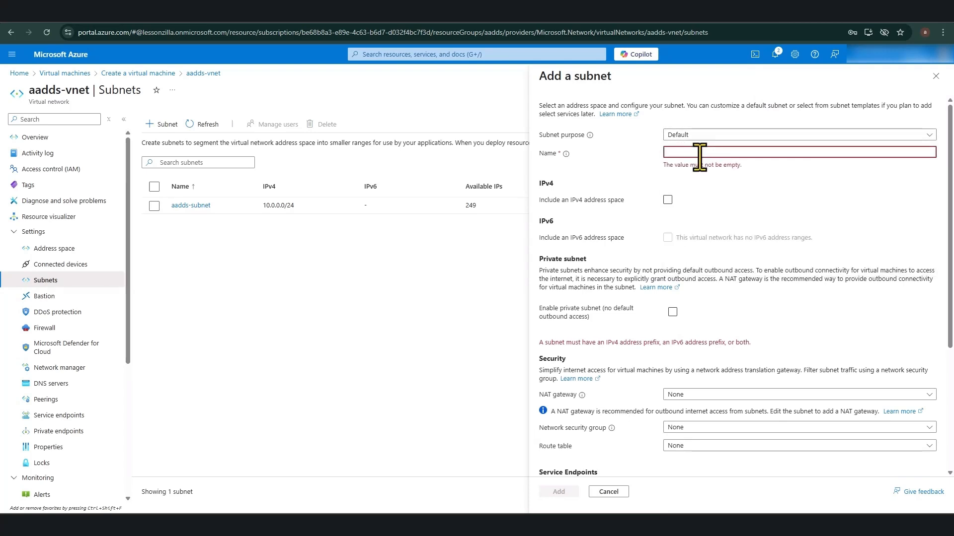
text(default)
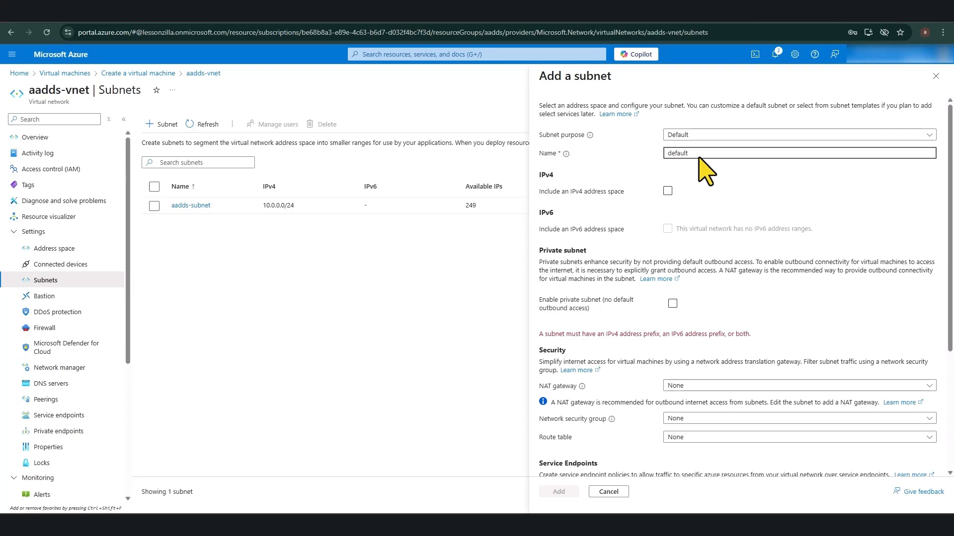
click(667, 191)
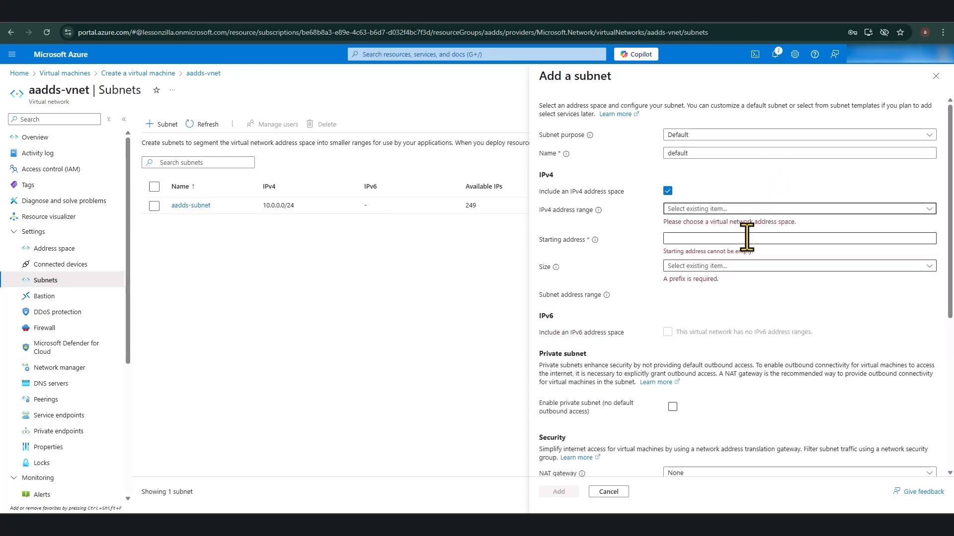
click(695, 210)
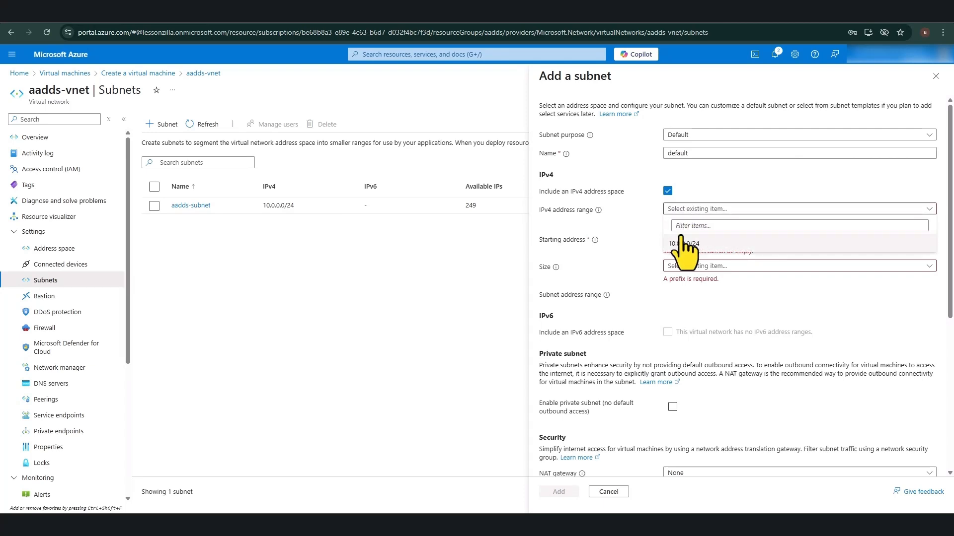
click(685, 225)
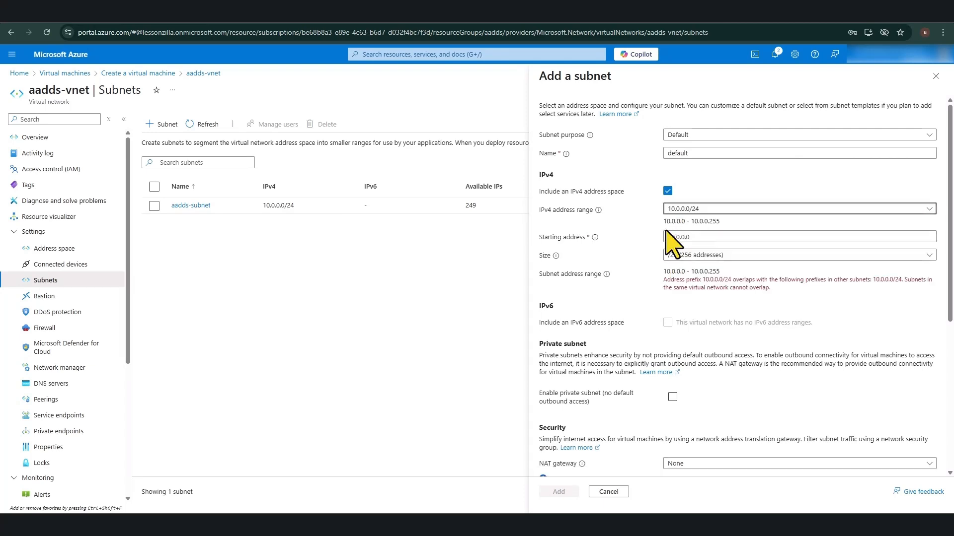
click(713, 206)
click(635, 231)
click(164, 124)
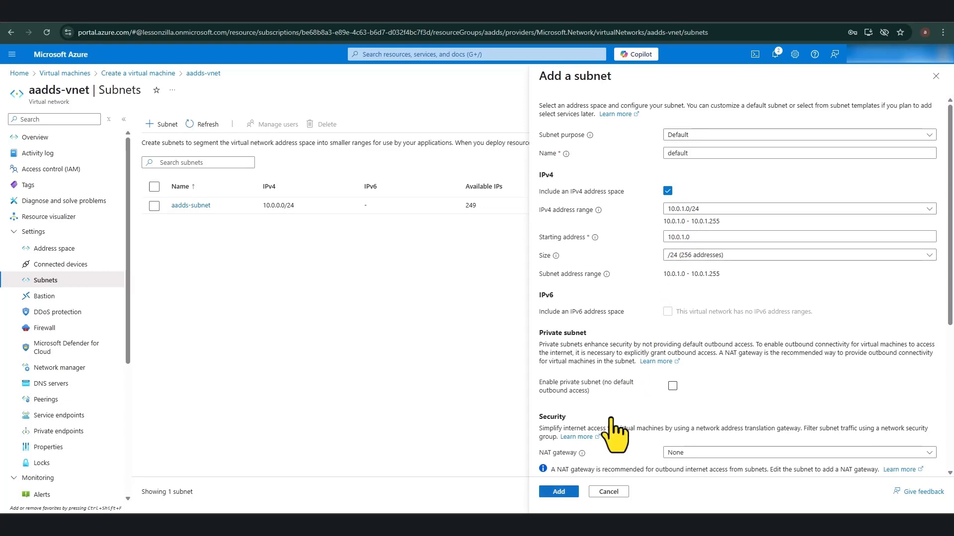
scroll(617, 430, down, 3)
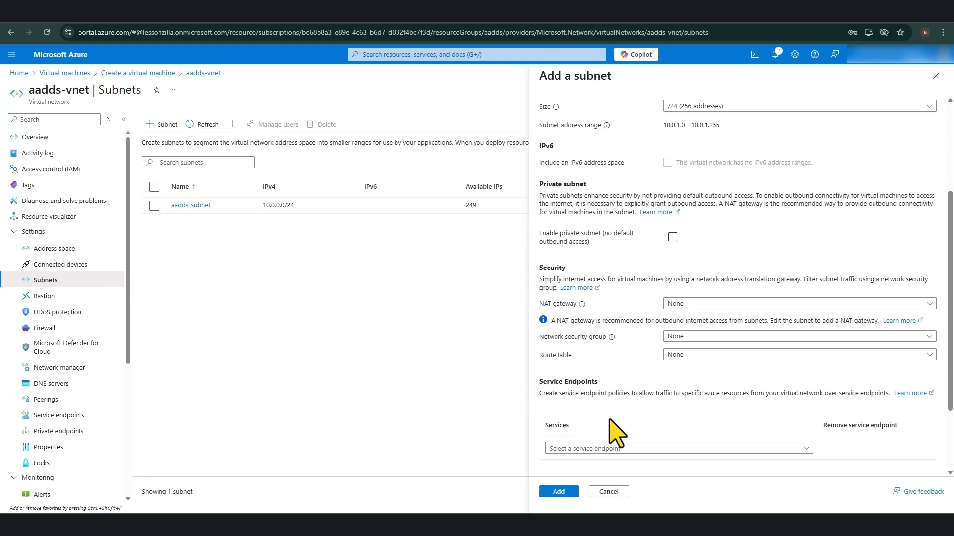
click(558, 491)
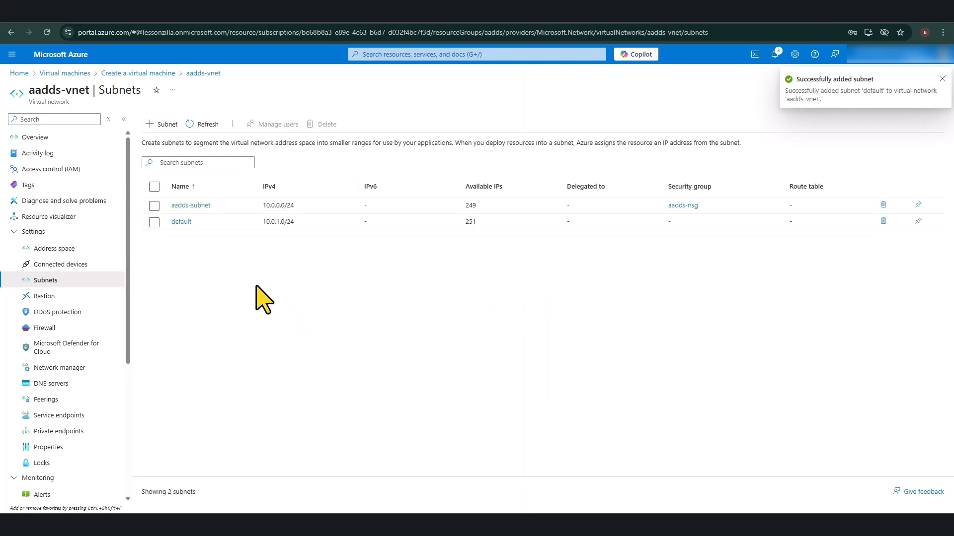
Step: Place the VM in the default (10.0.1.0/24) subnet with a basic NIC security group
click(154, 73)
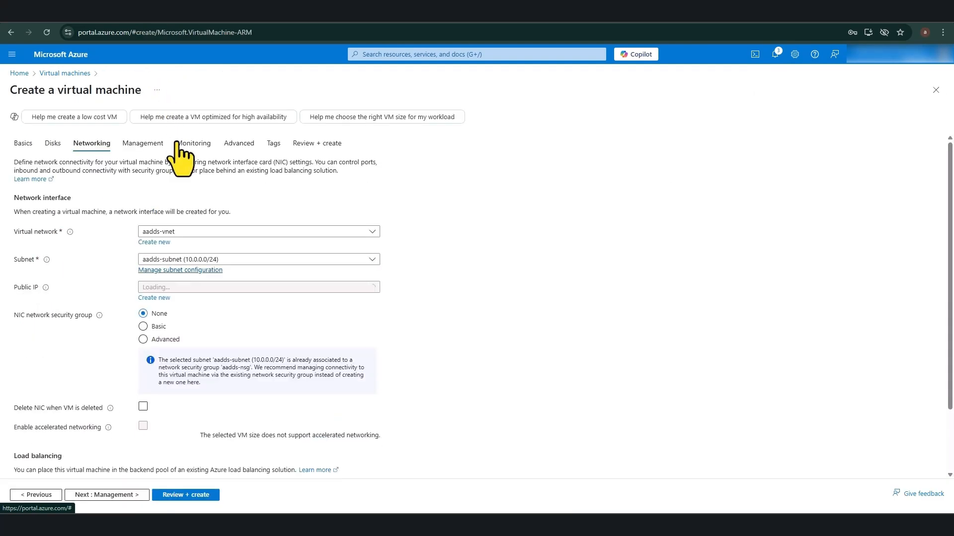
click(215, 260)
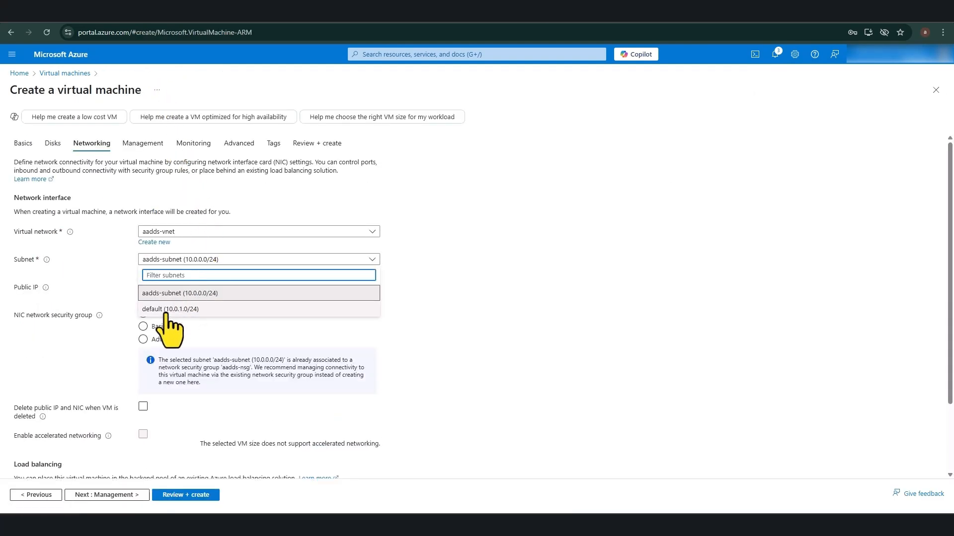
click(167, 309)
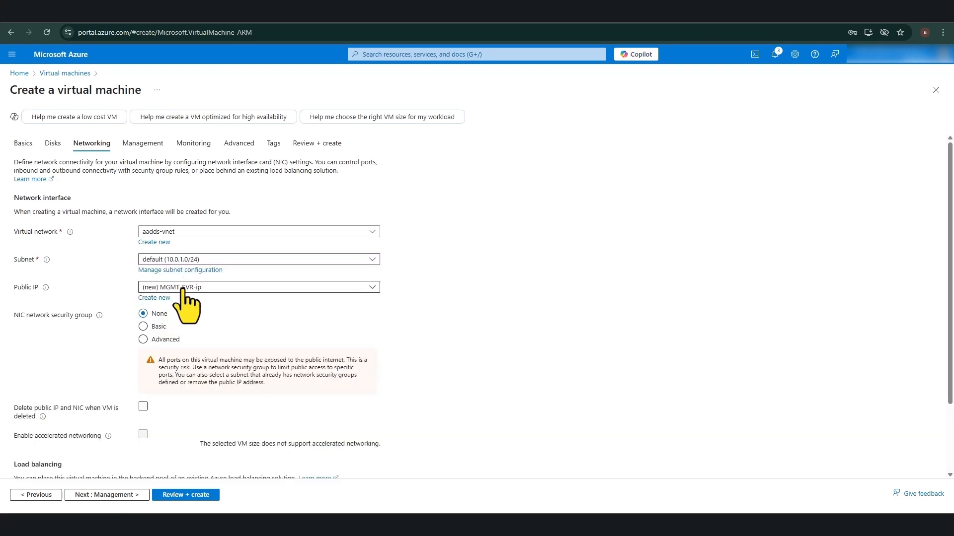
scroll(183, 296, down, 1)
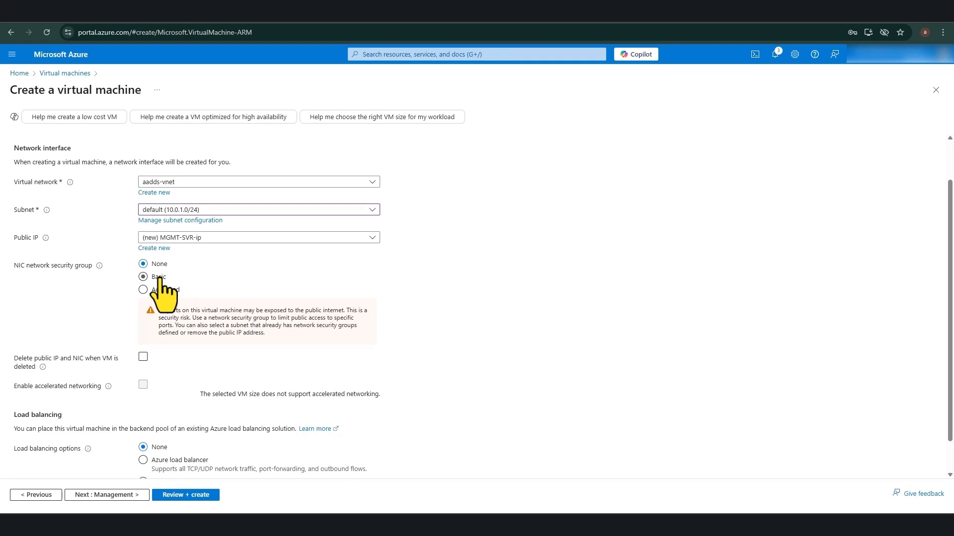
click(159, 278)
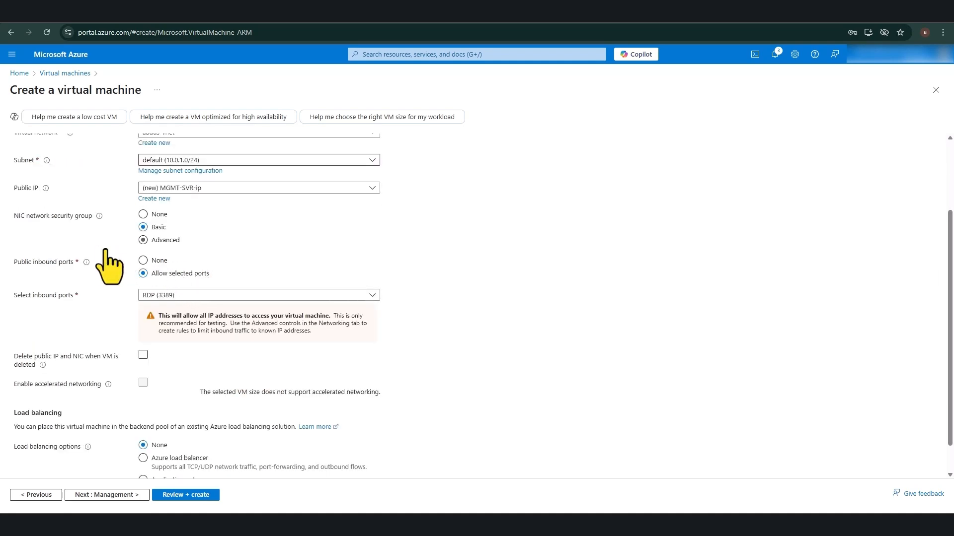
Step: Enable deleting the public IP and NIC with the VM, then advance to Monitoring
scroll(99, 248, up, 1)
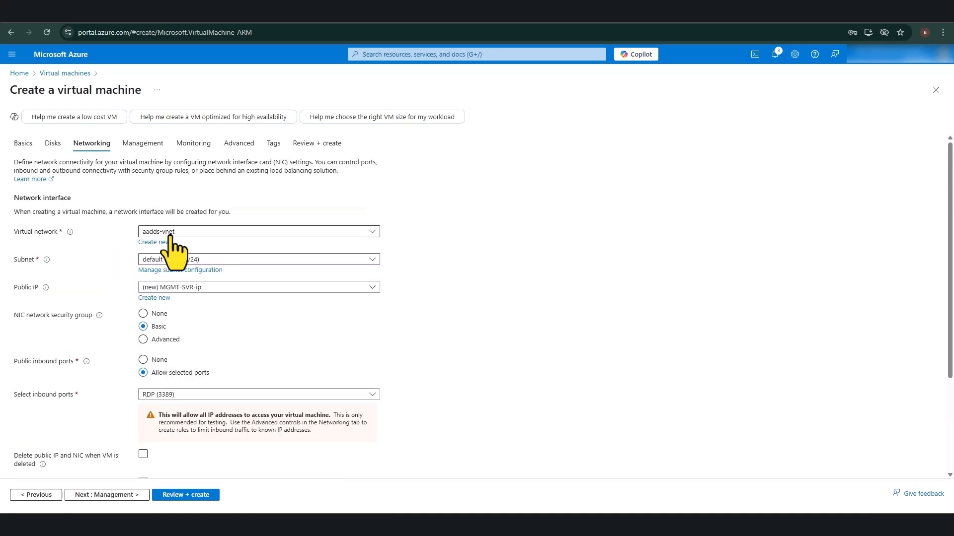
scroll(225, 342, down, 1)
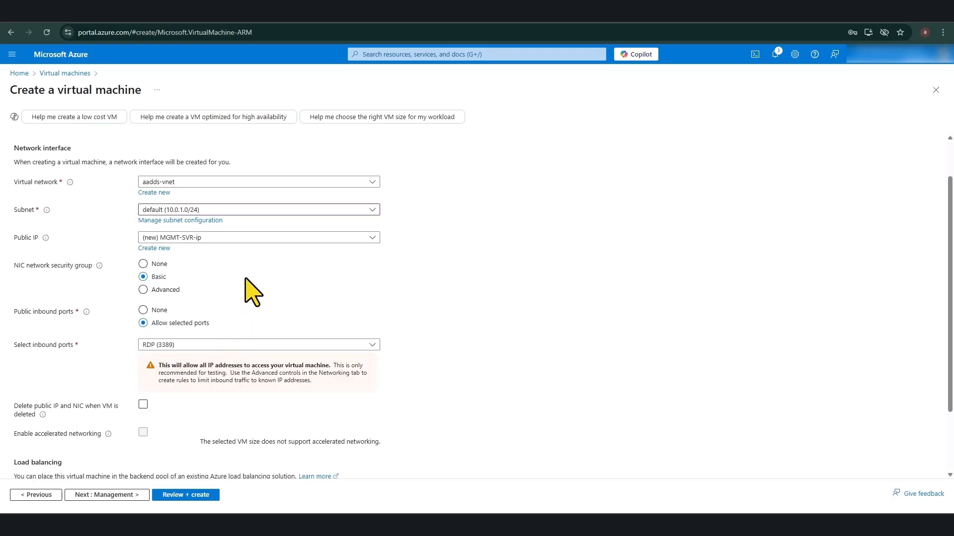
scroll(253, 293, down, 1)
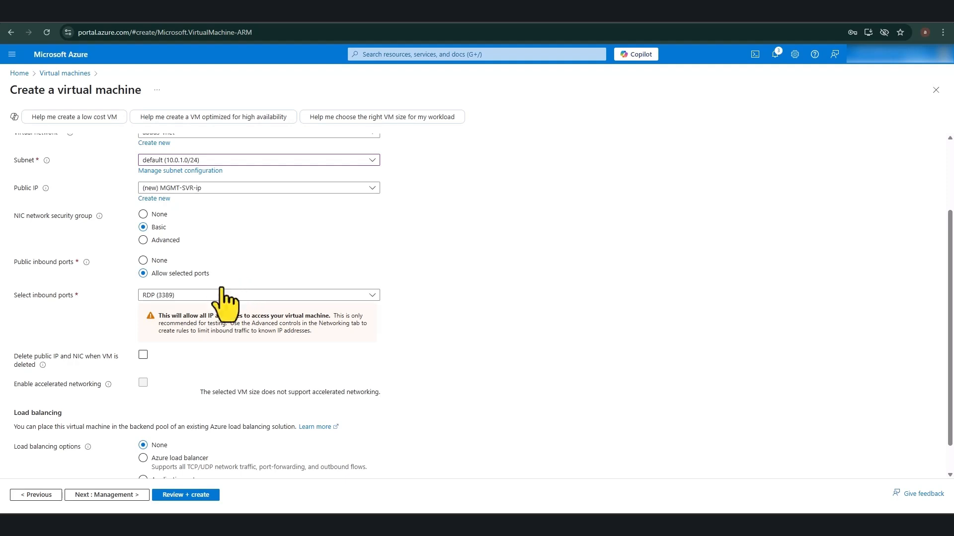
scroll(179, 301, down, 1)
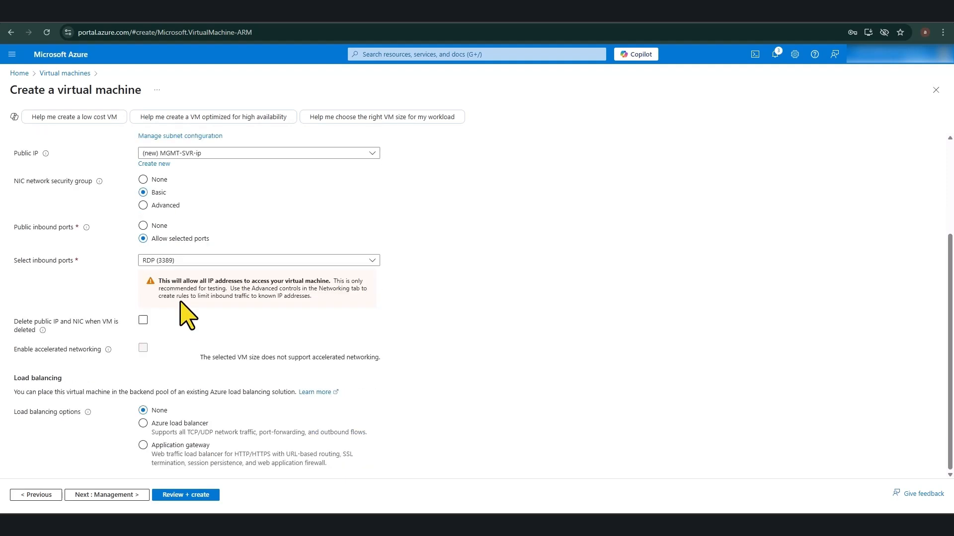
click(143, 320)
click(113, 495)
scroll(108, 382, down, 1)
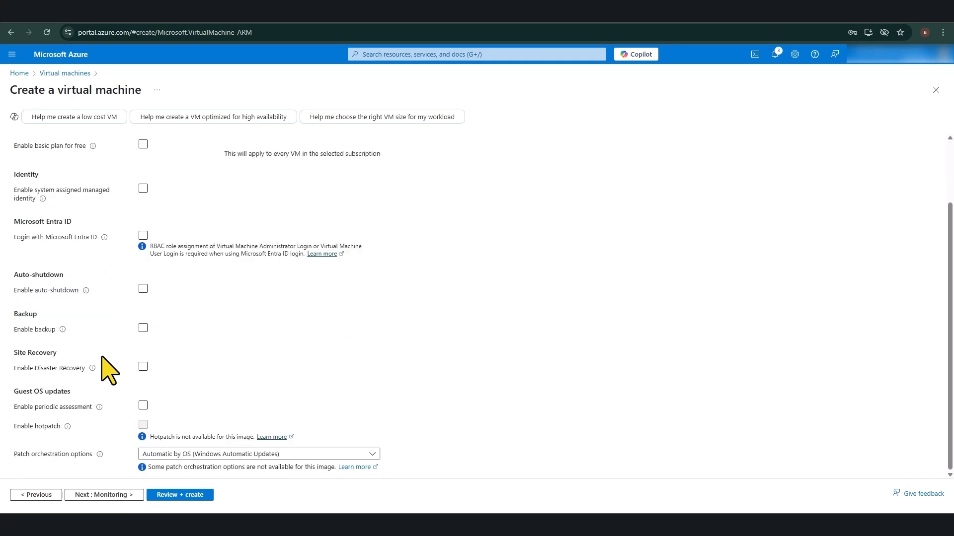
click(98, 494)
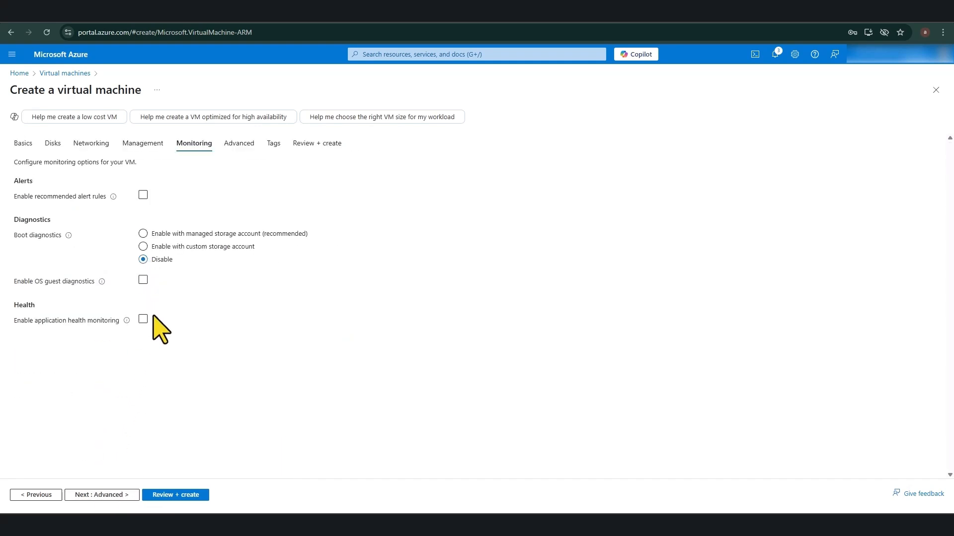
Step: Review MGMT-SVR's settings, pass validation, and submit its deployment to resource group aadds
click(165, 495)
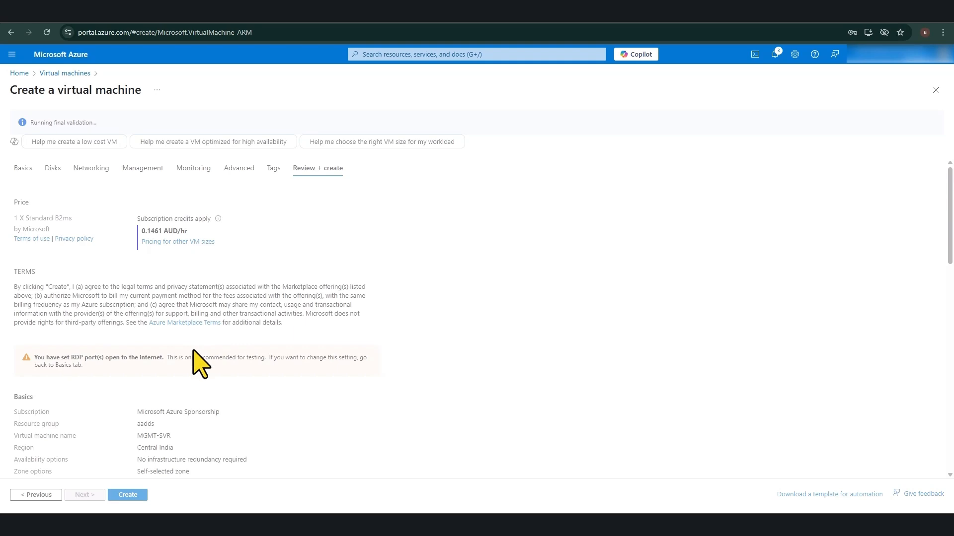
scroll(192, 361, down, 5)
scroll(194, 351, down, 10)
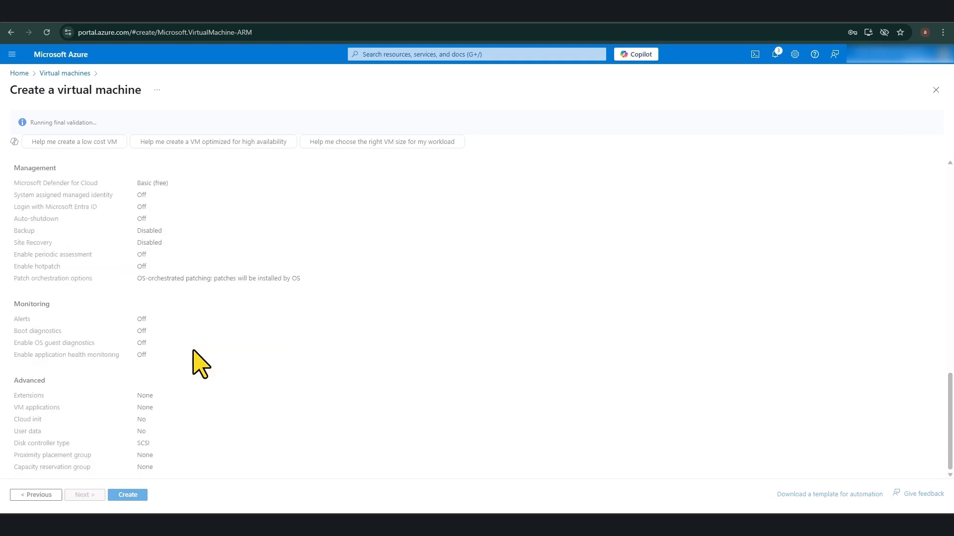
click(126, 496)
scroll(320, 288, up, 15)
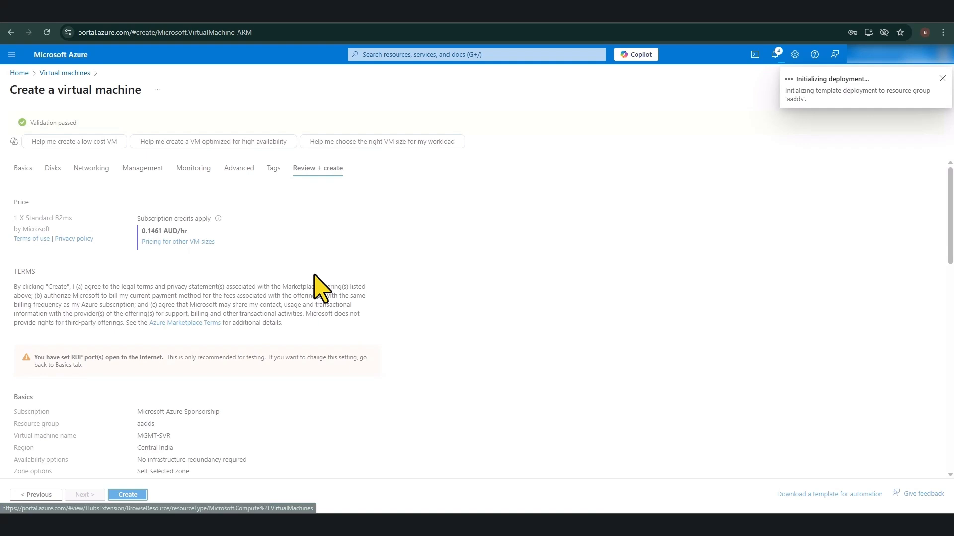
click(412, 54)
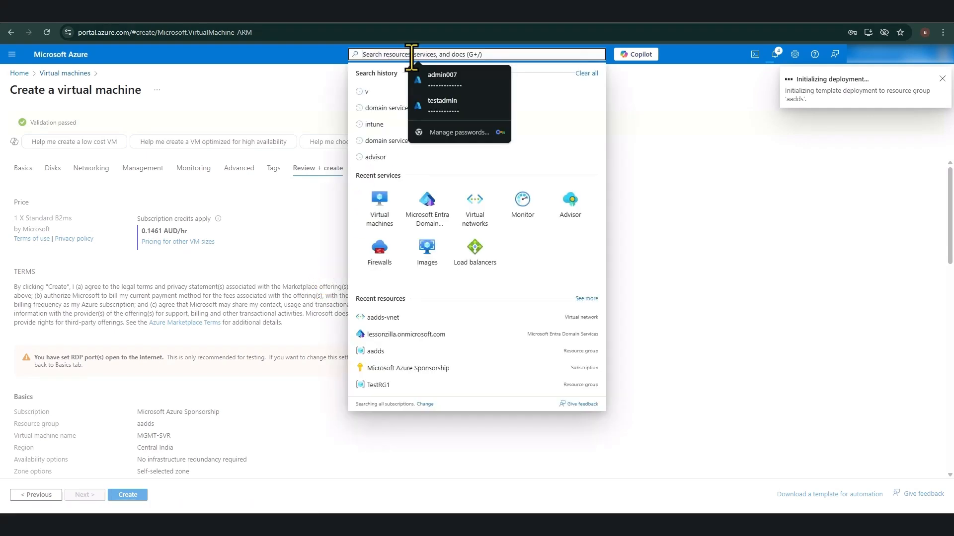
Step: Confirm the lessonzilla.onmicrosoft.com managed domain shows Running, then list the virtual networks
click(430, 204)
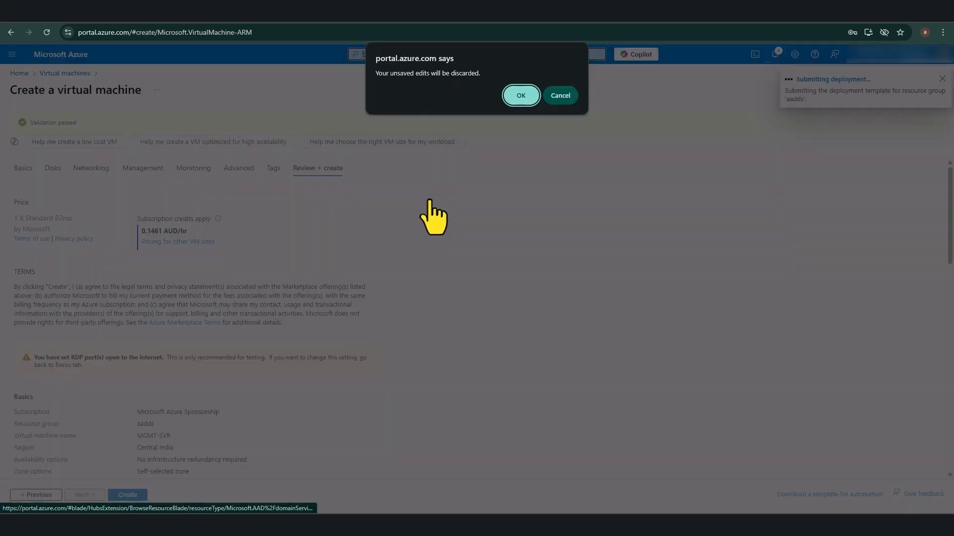
click(560, 96)
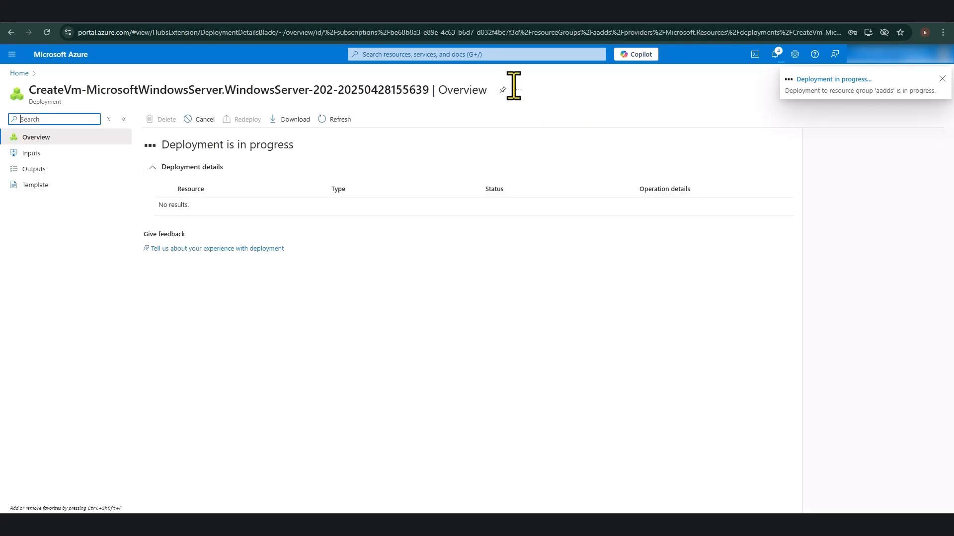
click(412, 54)
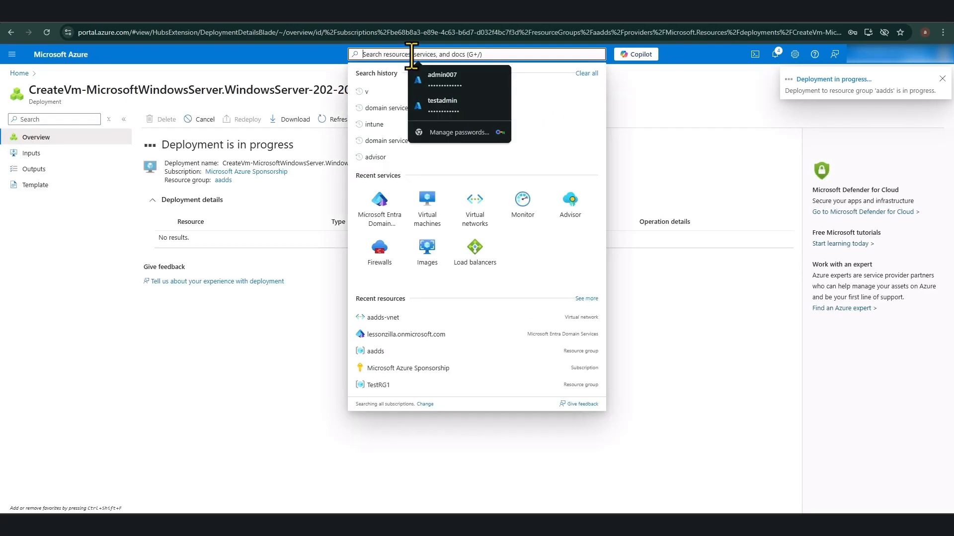
click(379, 204)
click(75, 199)
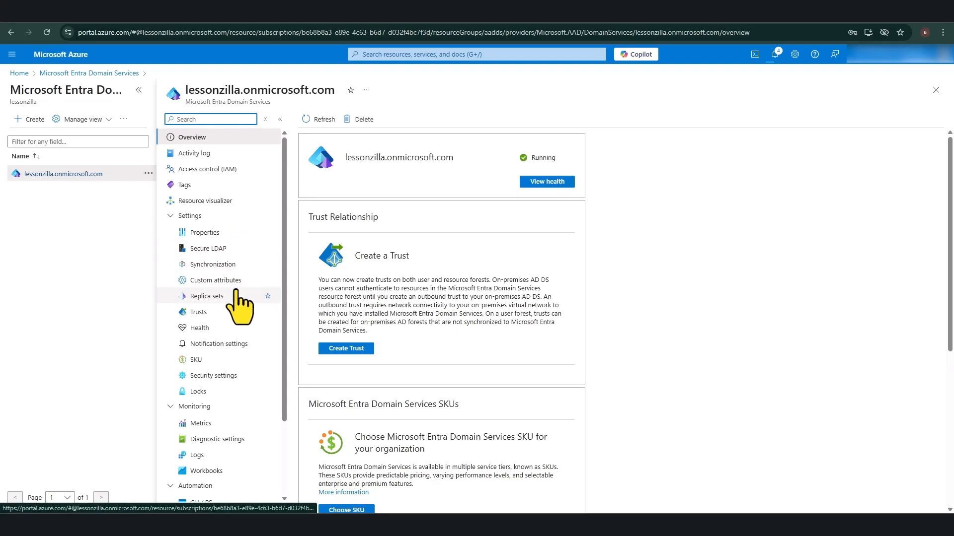
scroll(237, 293, down, 2)
scroll(238, 303, up, 2)
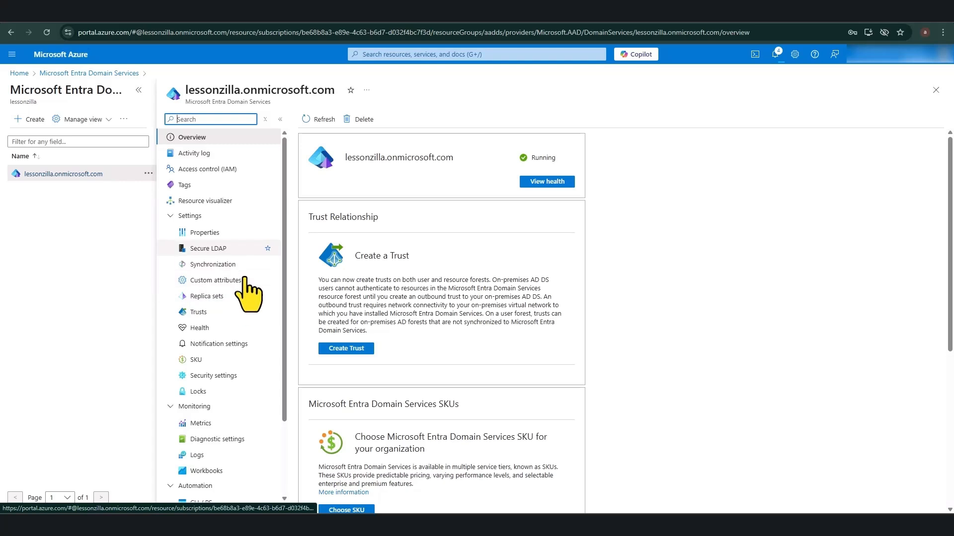
click(398, 54)
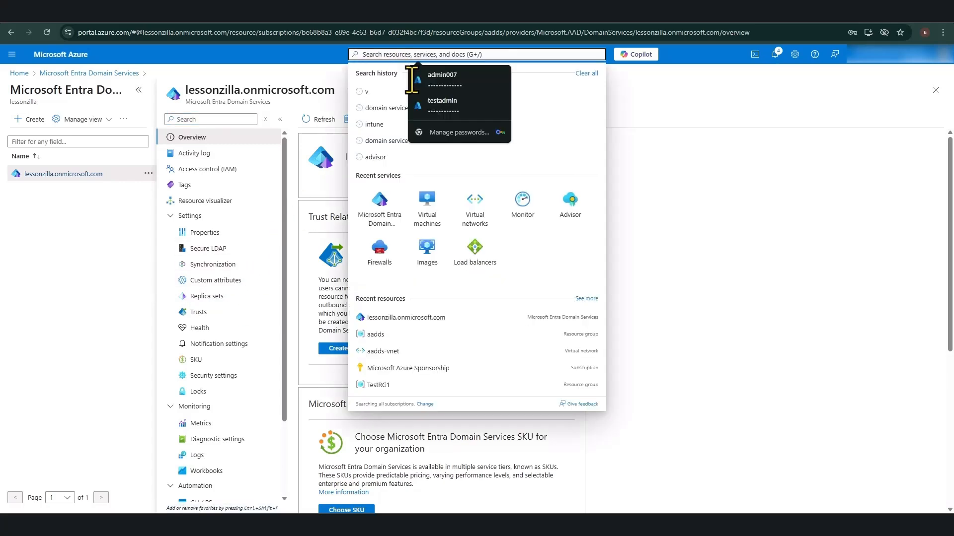
click(475, 211)
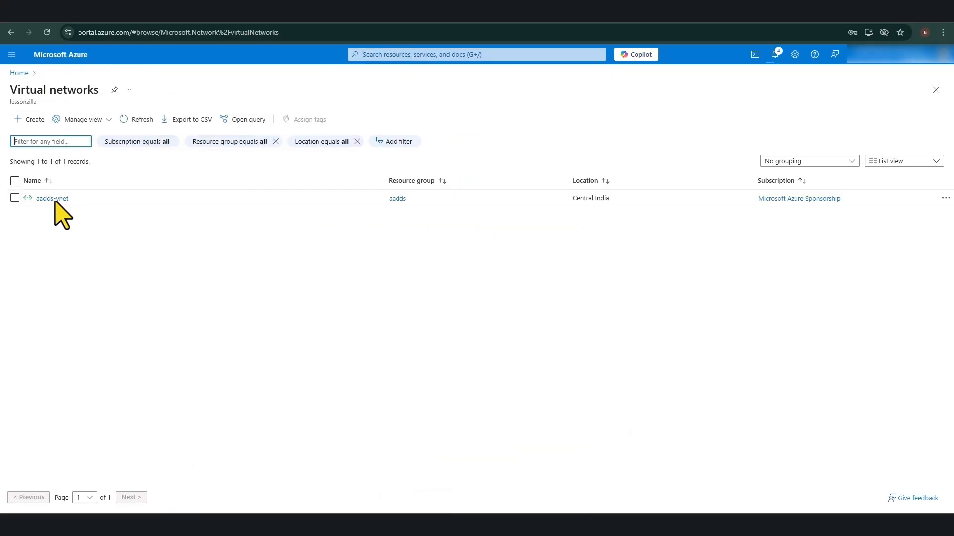
Step: Open aadds-vnet's subnet security group aadds-nsg and inspect inbound rules AllowRD (3389) and AllowPSRemoting (5986)
click(54, 199)
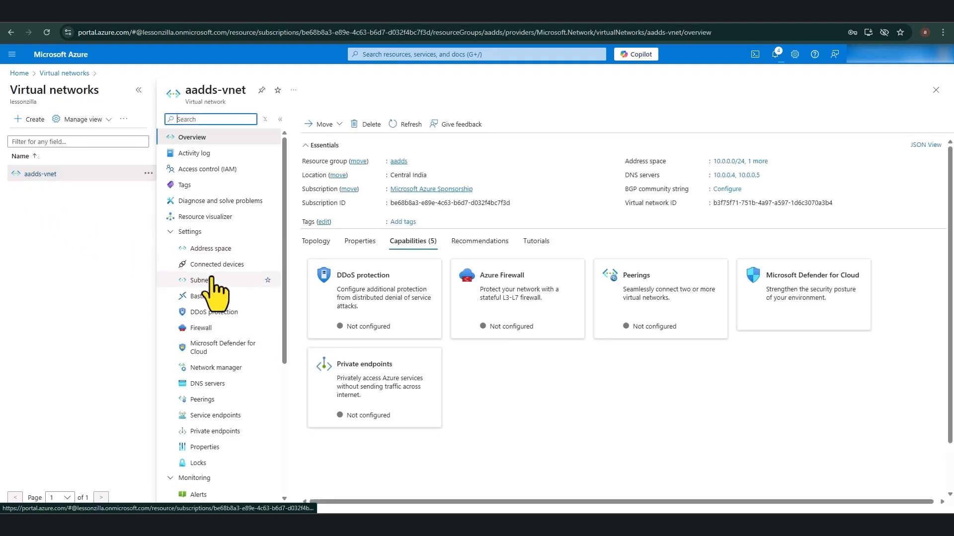
click(212, 280)
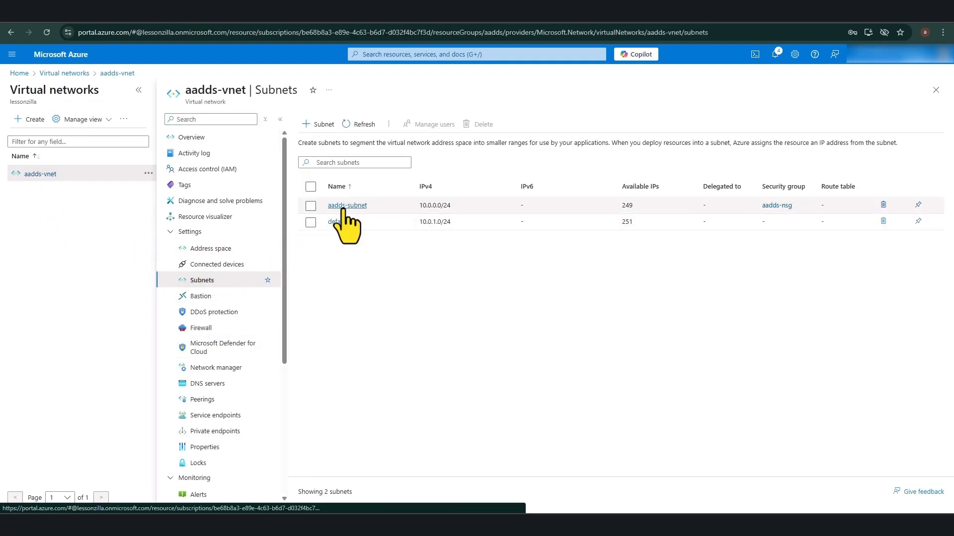
click(779, 206)
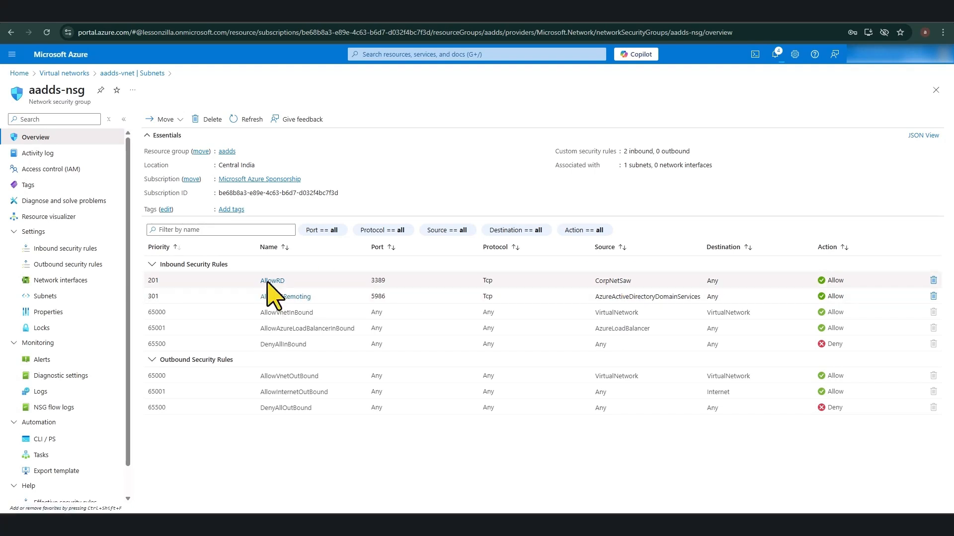
drag(267, 283, 270, 283)
drag(145, 279, 173, 278)
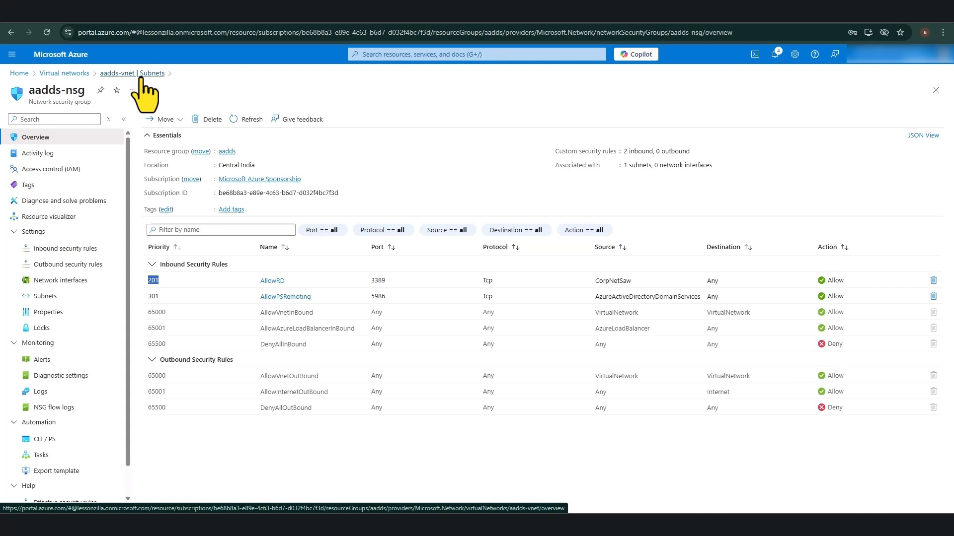
Step: Confirm MGMT-SVR's deployment finished in Notifications and open the MGMT-SVR virtual machine
click(776, 56)
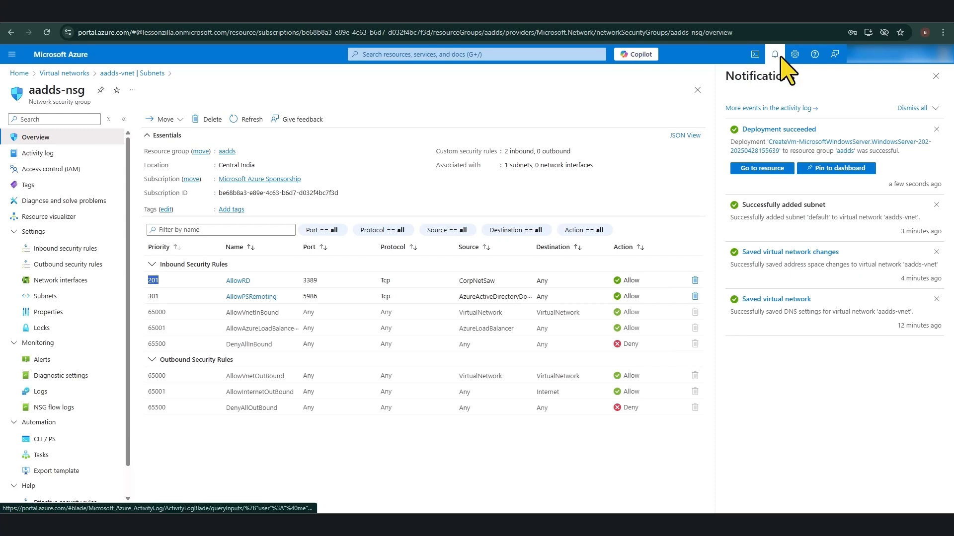
click(65, 73)
click(398, 54)
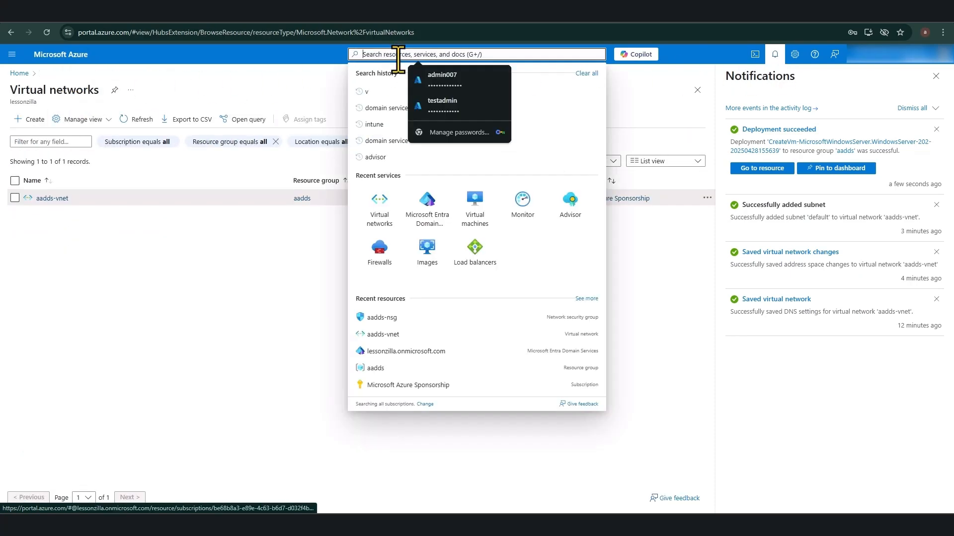
click(475, 201)
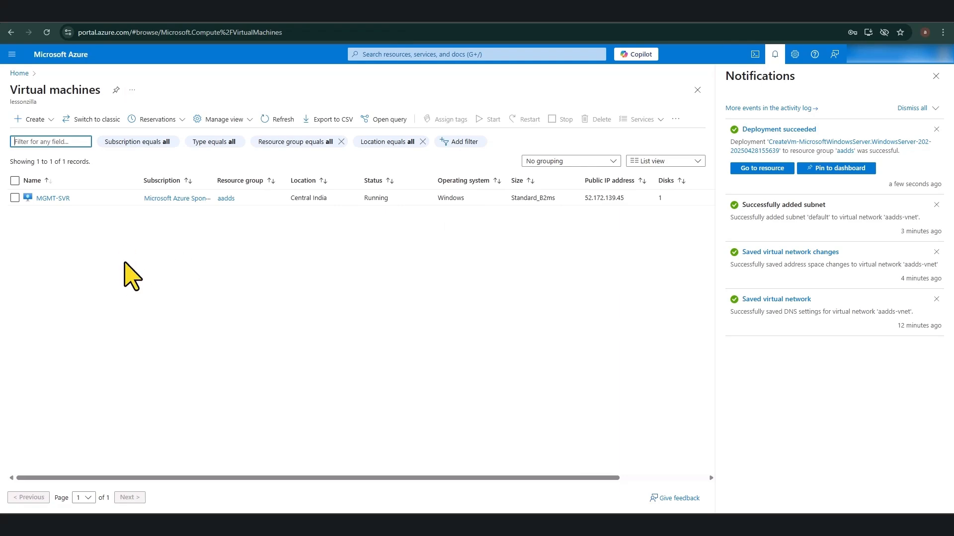
click(53, 198)
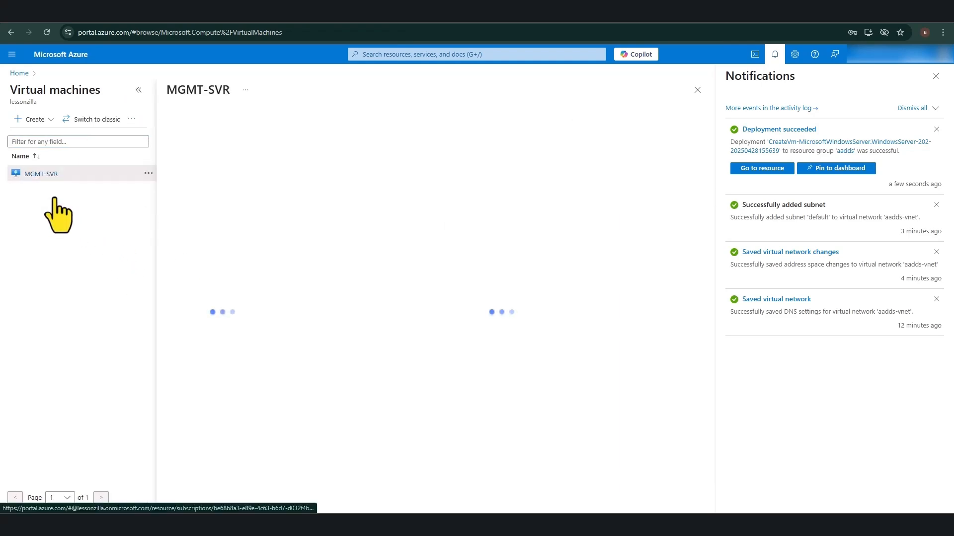
click(936, 76)
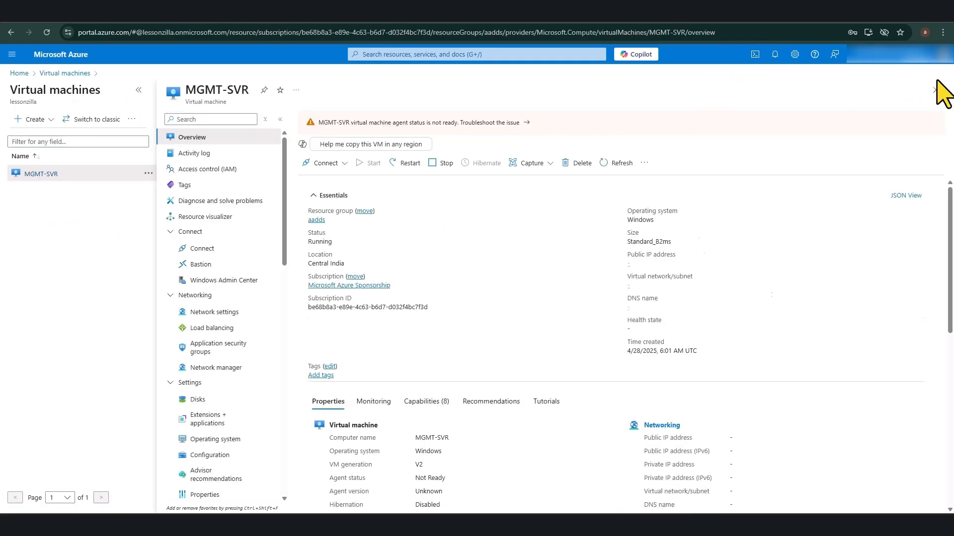
Step: Restrict MGMT-SVR's RDP inbound rule to a specific source IP address and save it
click(237, 318)
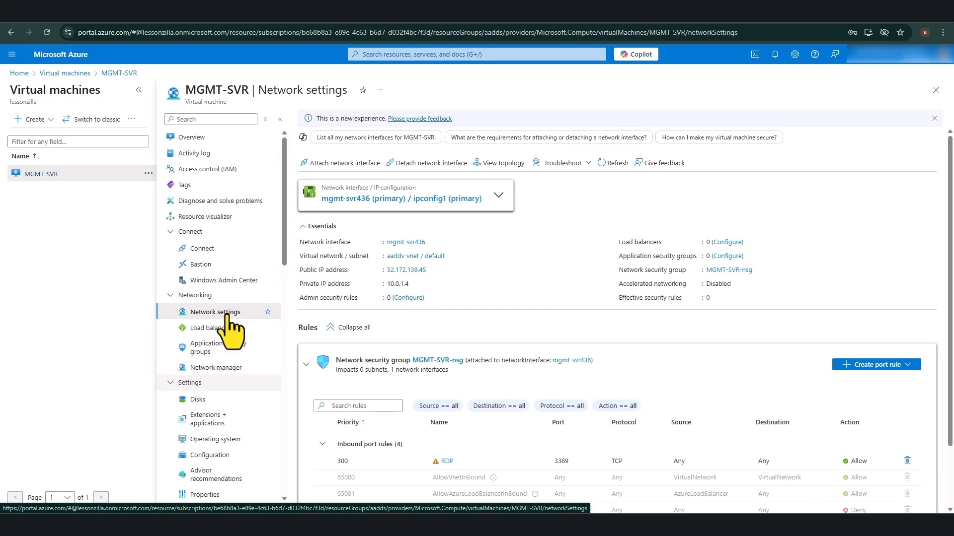
scroll(432, 402, down, 2)
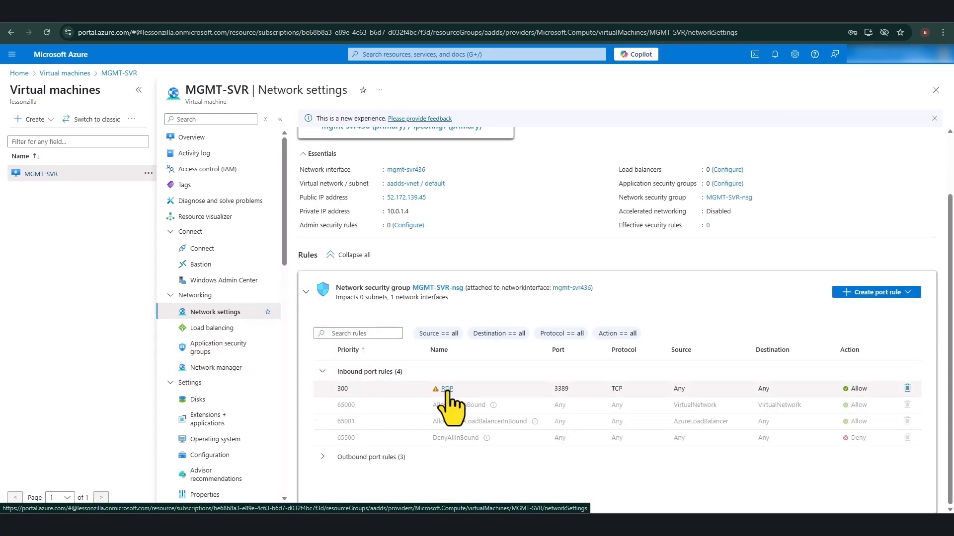
click(447, 389)
click(693, 490)
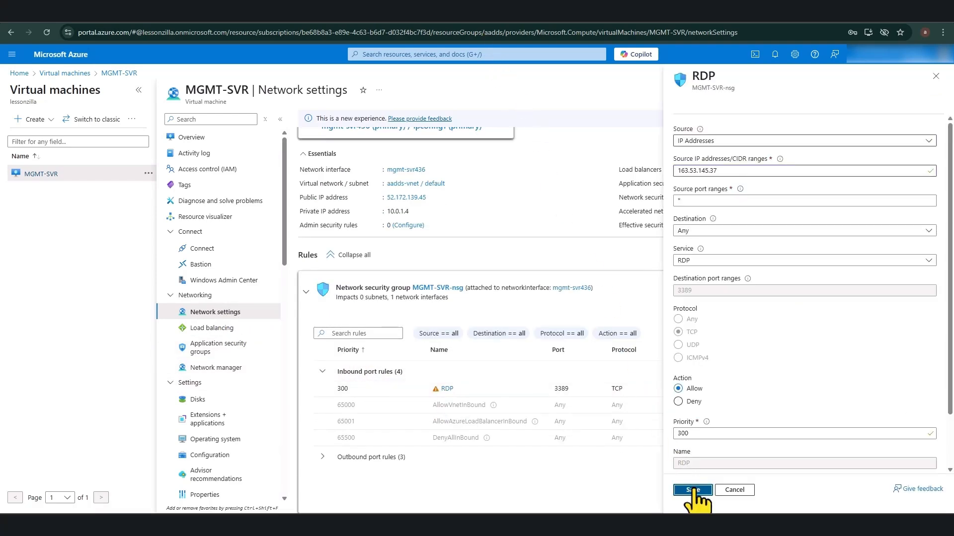
mouse_move(744, 283)
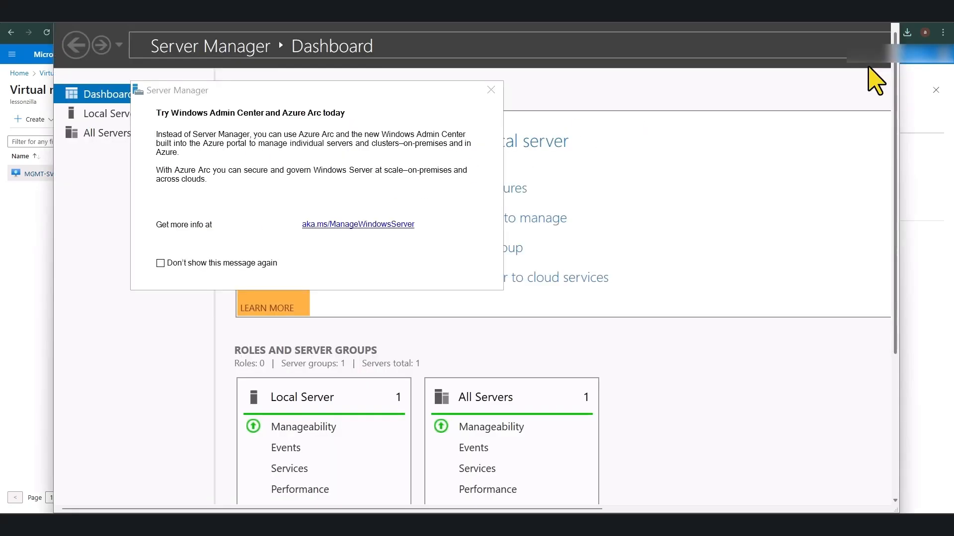
Step: On MGMT-SVR, open System Properties via sysdm.cpl and select Domain membership, then minimize the session
scroll(875, 79, down, 5)
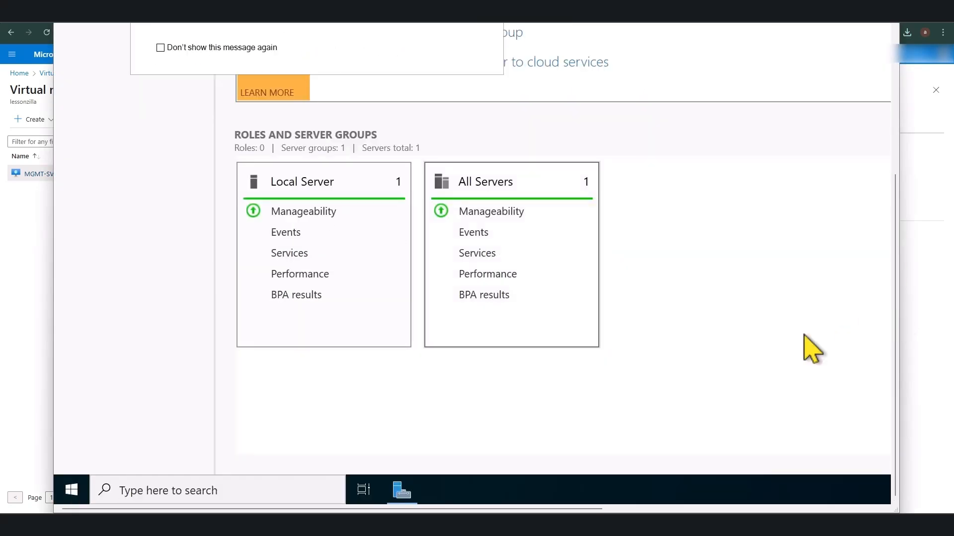
click(213, 491)
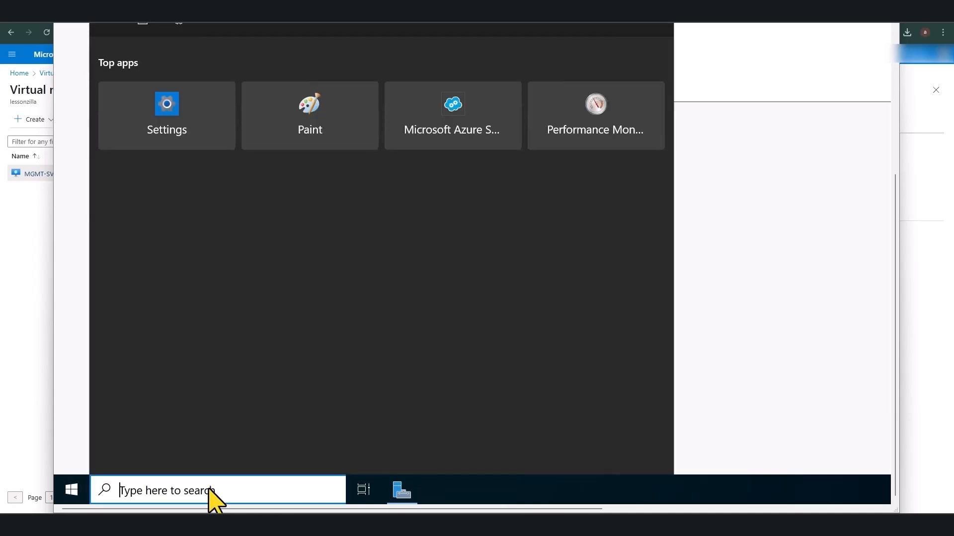
text(sys)
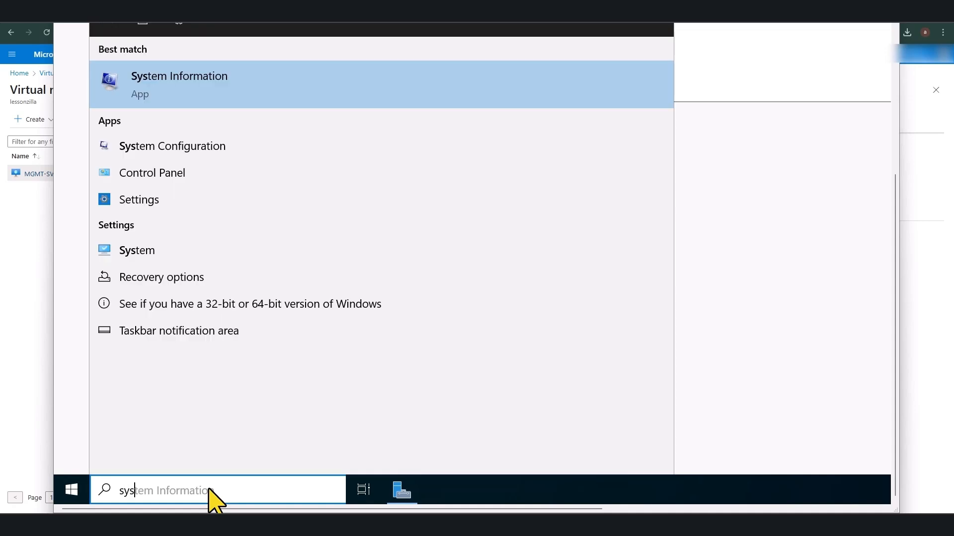
text(dm.cpl)
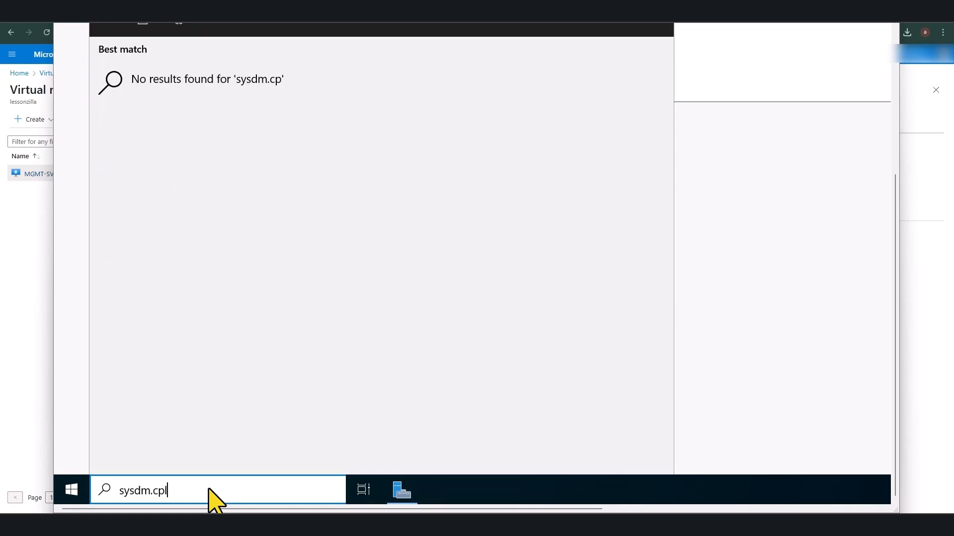
click(227, 104)
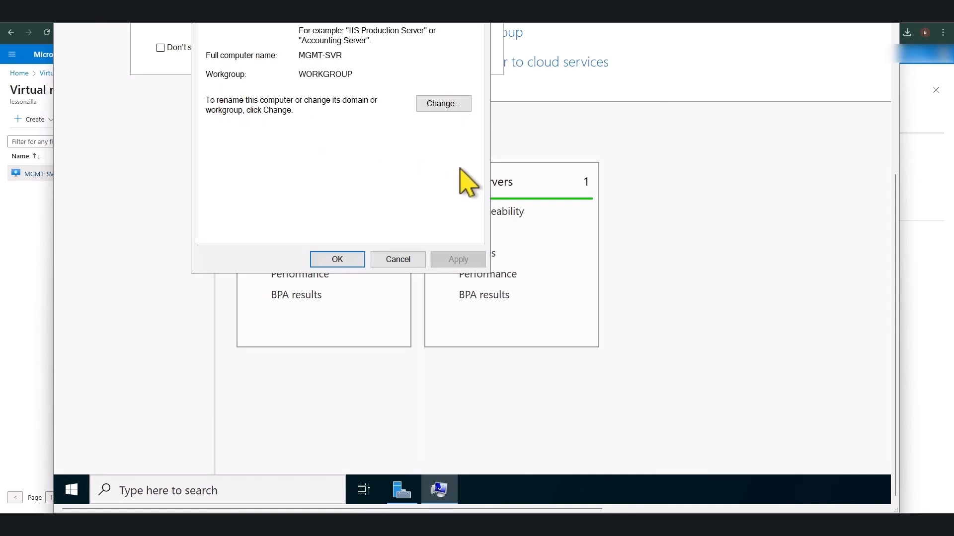
scroll(906, 191, up, 4)
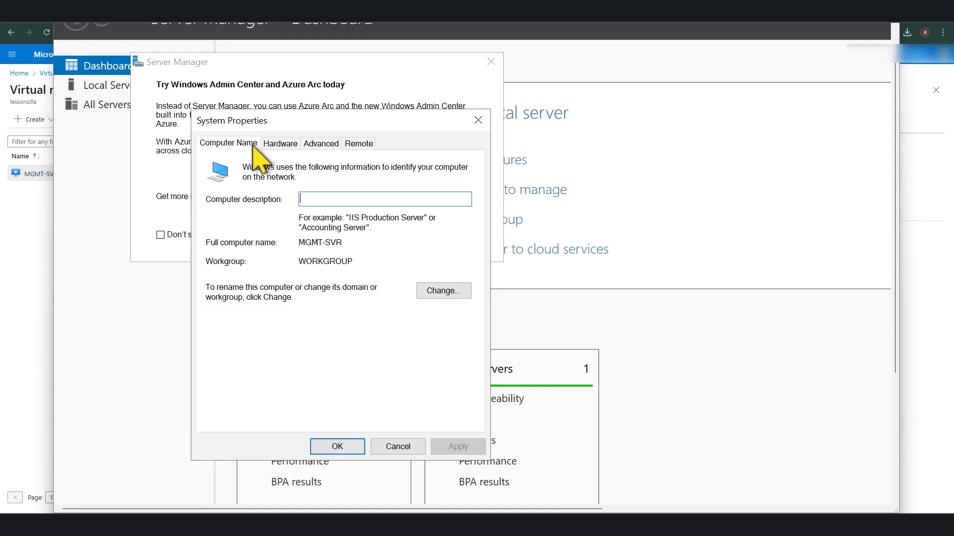
click(433, 292)
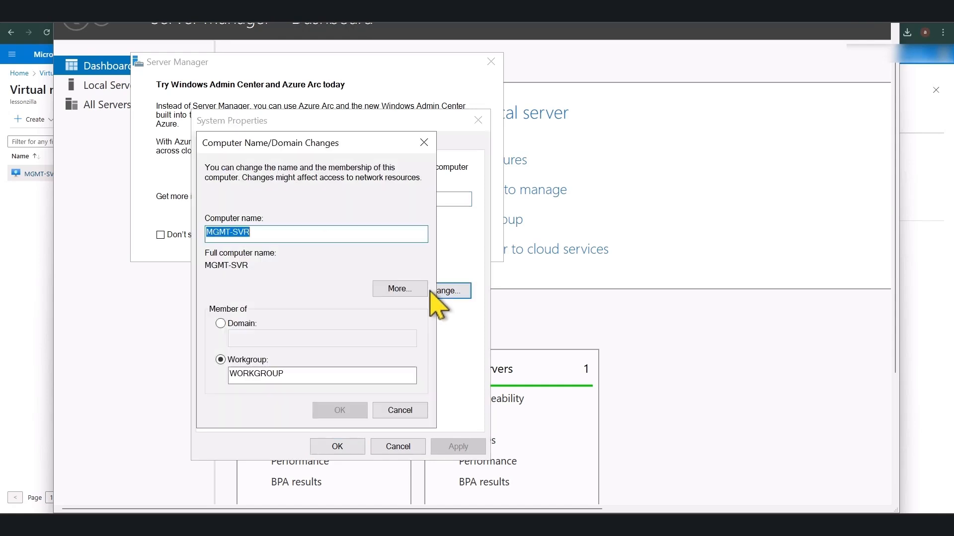
click(221, 323)
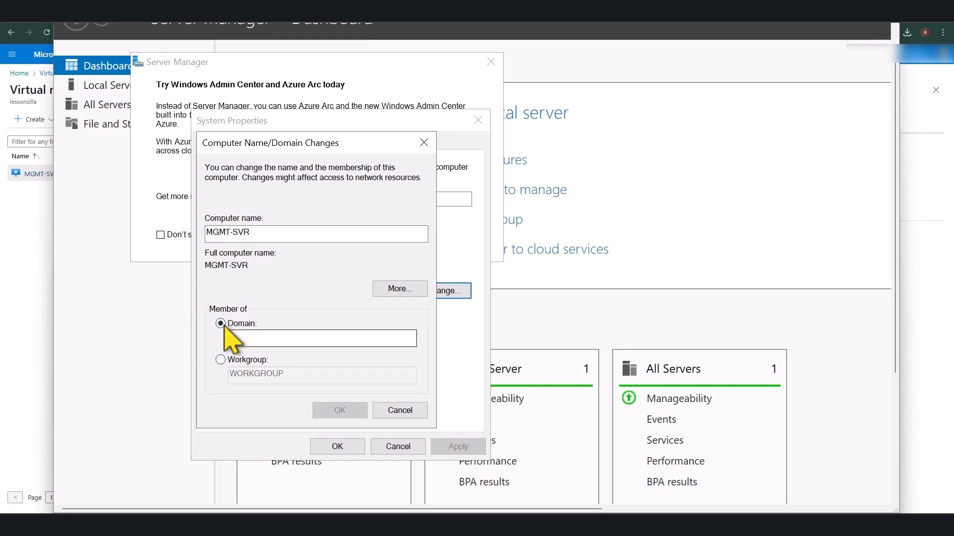
click(841, 17)
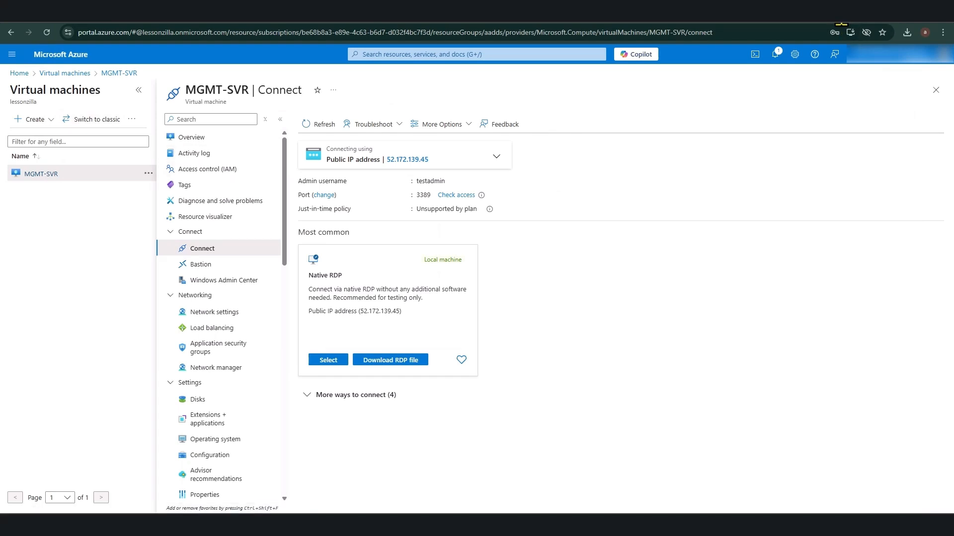
Step: Find Microsoft Entra Domain Services via portal search, open lessonzilla.onmicrosoft.com, and copy its domain name
click(400, 55)
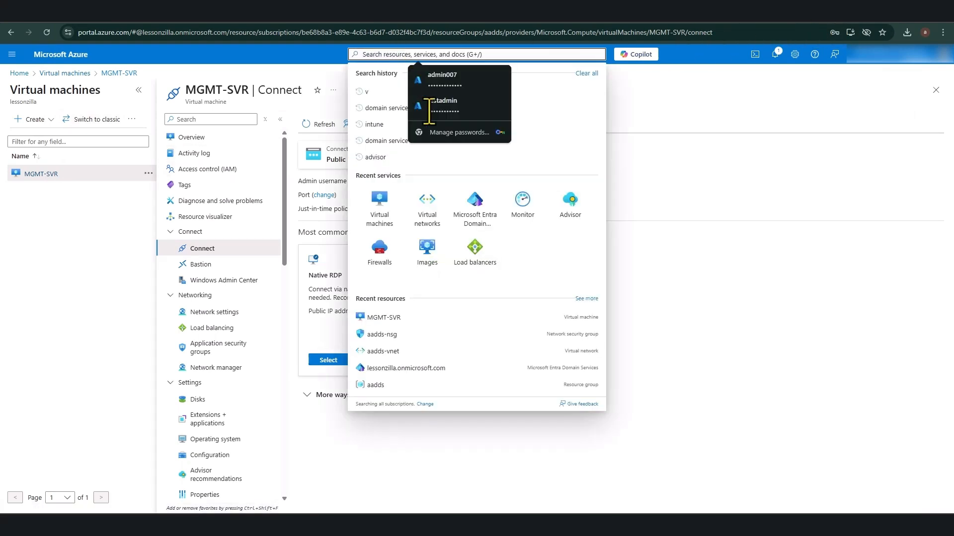
click(478, 215)
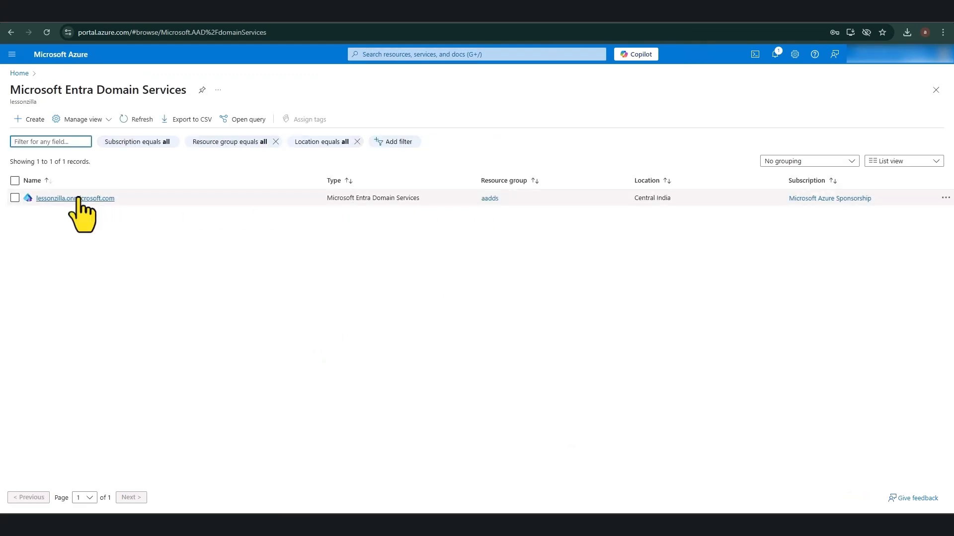
click(78, 199)
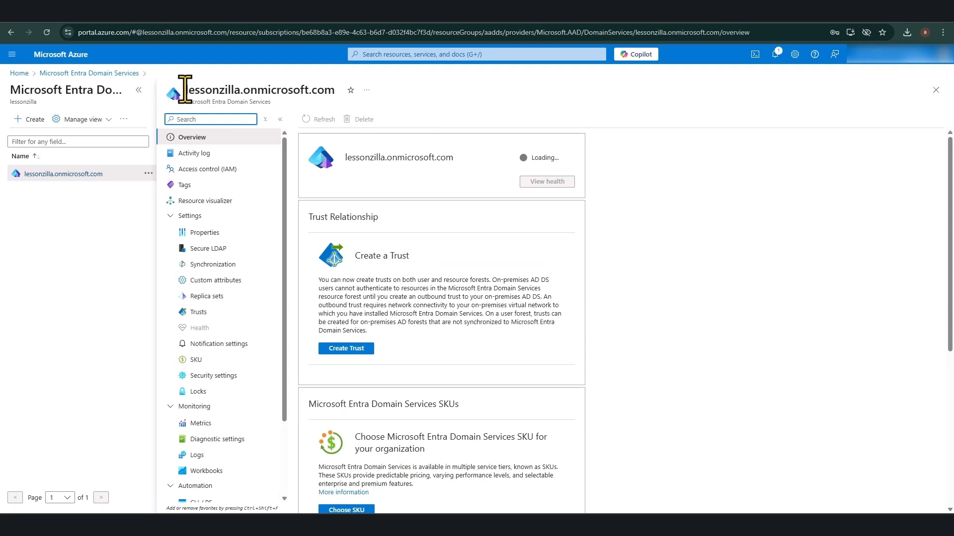
drag(185, 90, 333, 89)
right_click(332, 90)
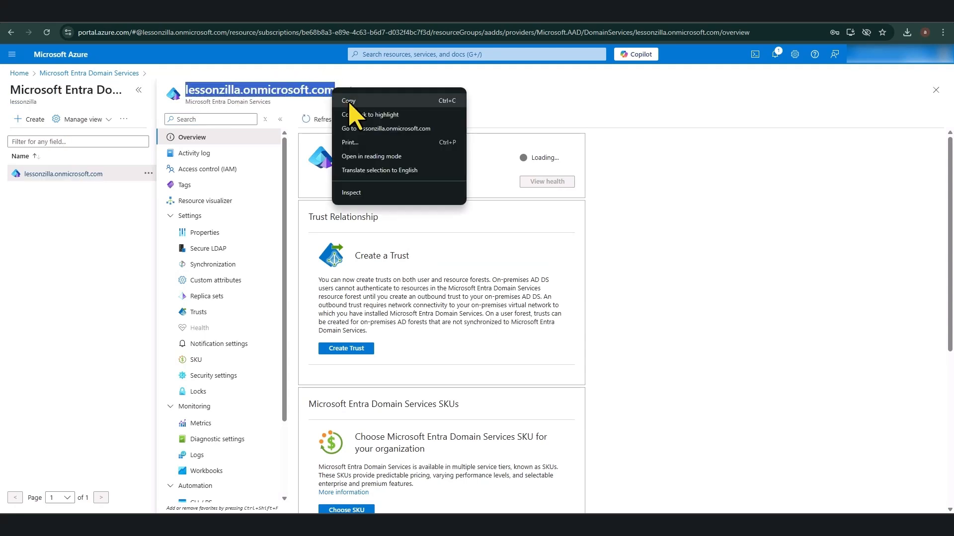
click(349, 101)
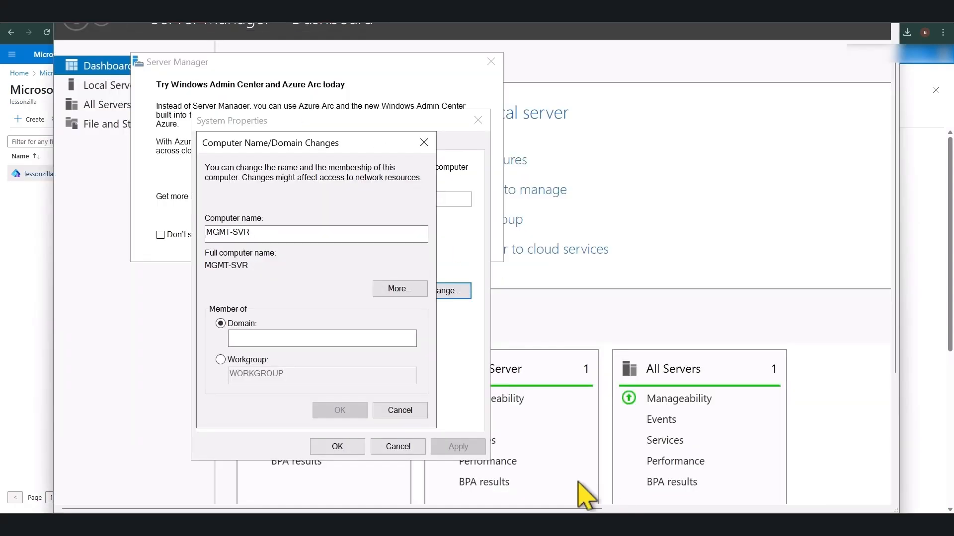
Step: Paste lessonzilla.onmicrosoft.com into the Domain box and confirm the domain join
click(250, 339)
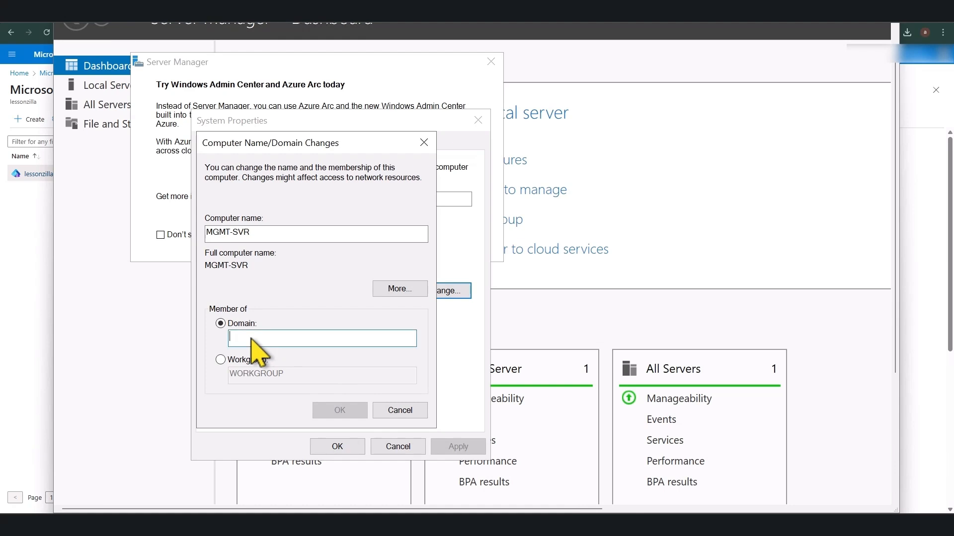
key(ctrl+v)
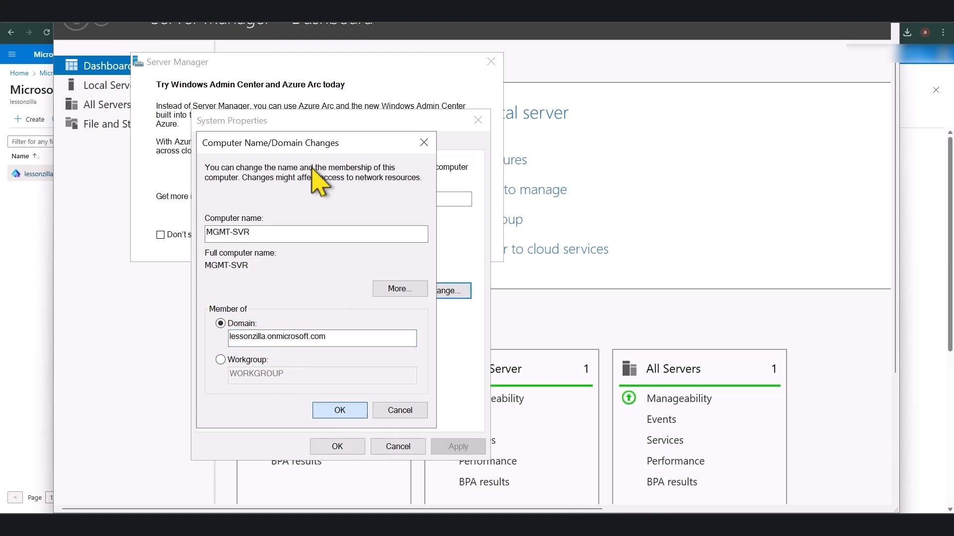
click(308, 144)
key(Return)
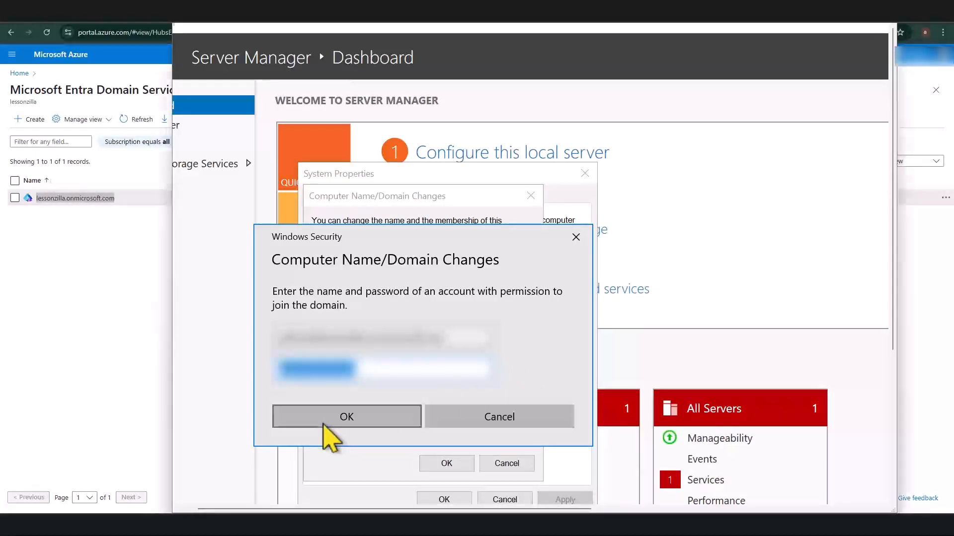
Step: Submit the domain admin credentials, then acknowledge the welcome and restart-required messages
click(324, 423)
drag(571, 508, 726, 500)
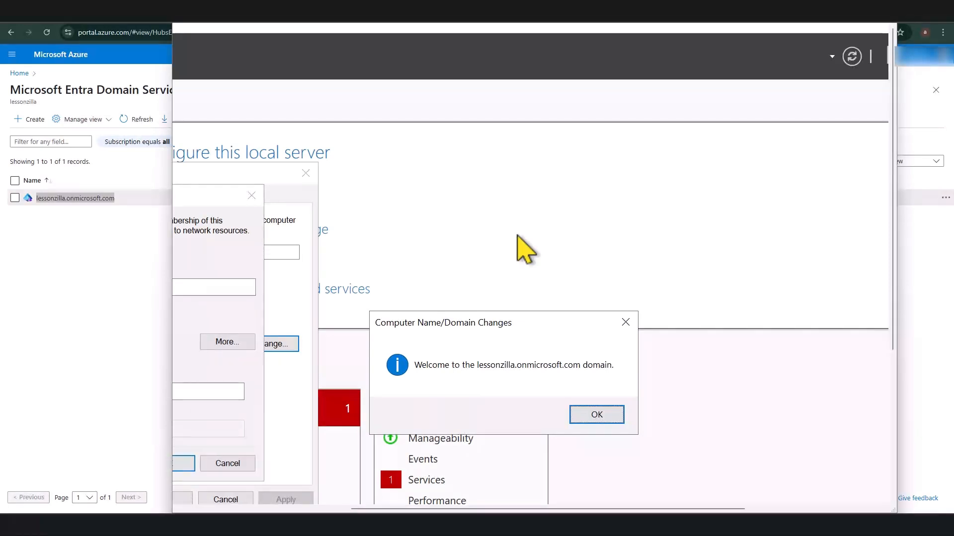
click(599, 414)
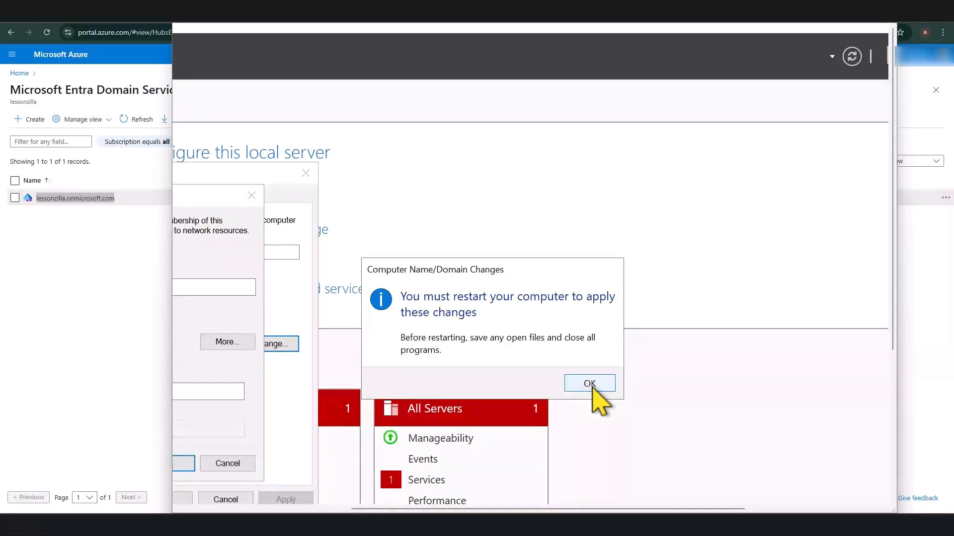
click(592, 389)
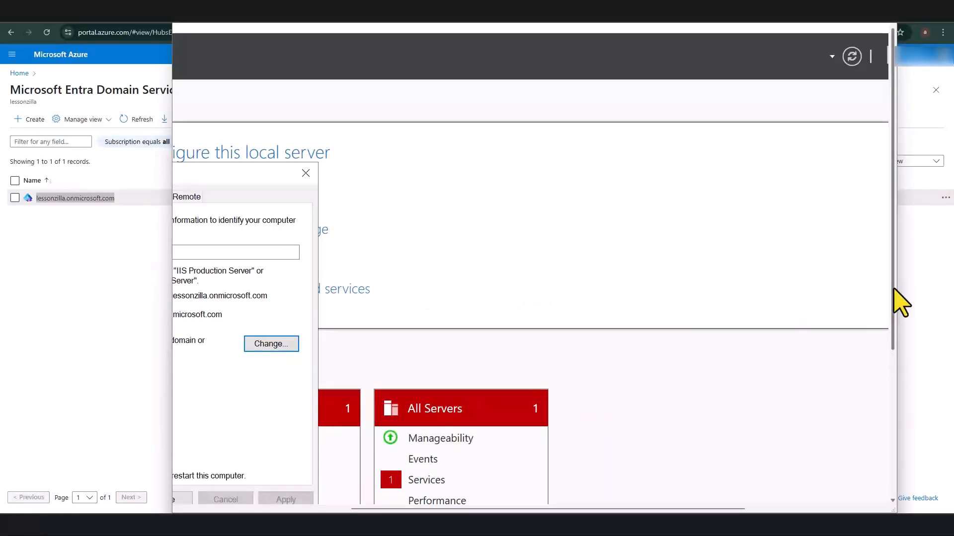
Step: Close System Properties and choose Restart Now to reboot MGMT-SVR
drag(898, 304, 899, 397)
drag(695, 509, 512, 509)
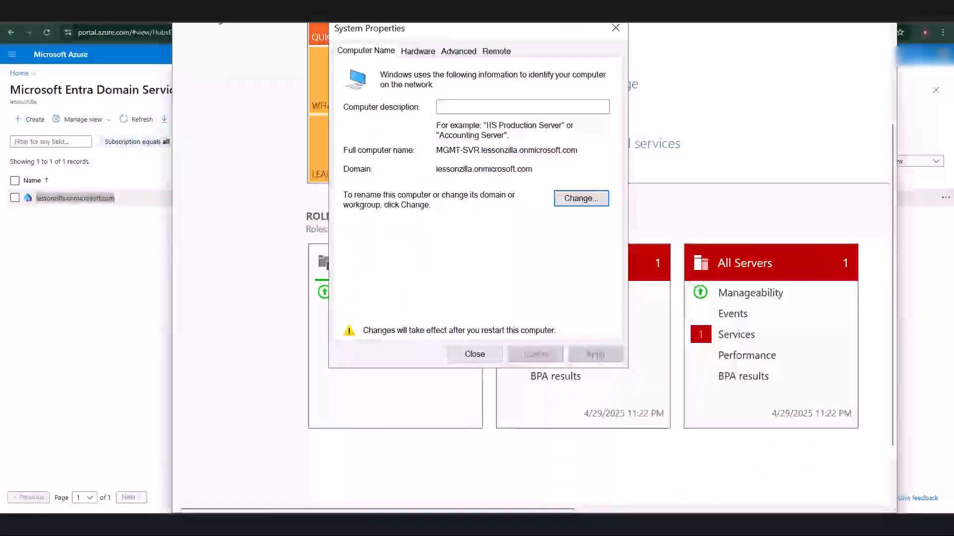
click(474, 353)
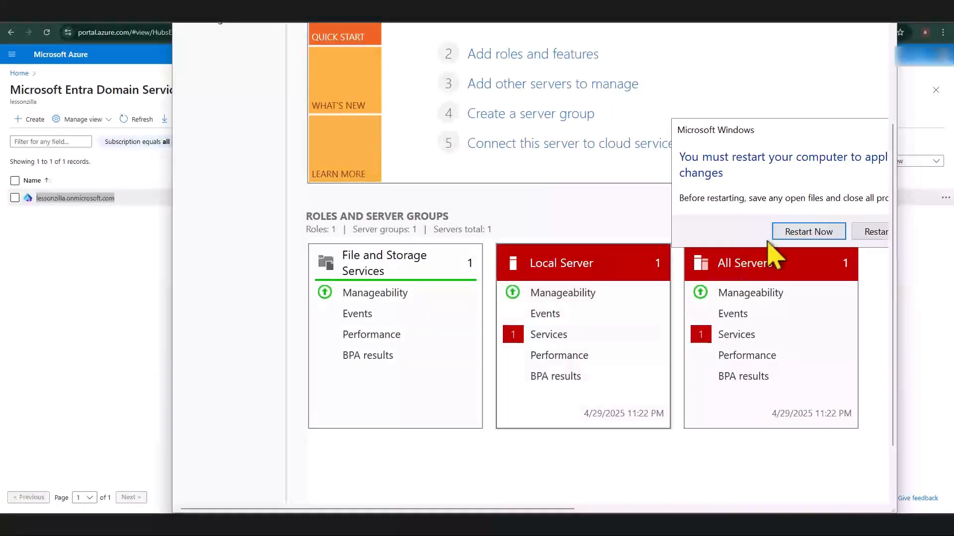
click(789, 233)
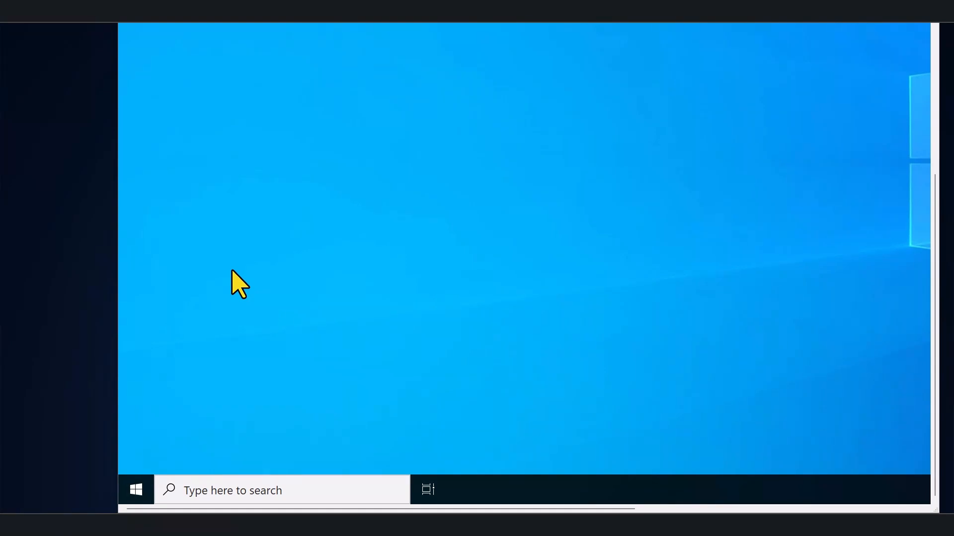
Step: Check the signed-in account from the Start menu, then search the taskbar for 'remo'
click(135, 489)
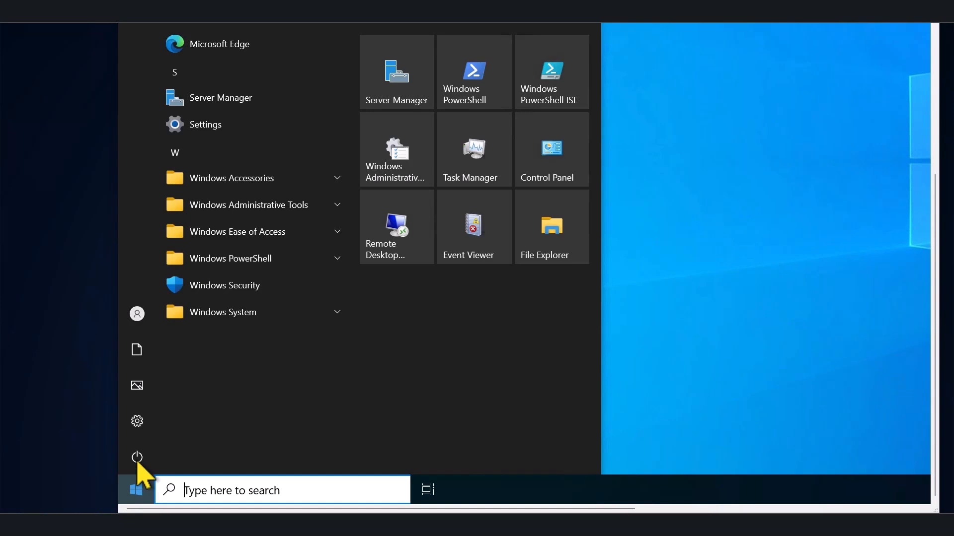
click(201, 319)
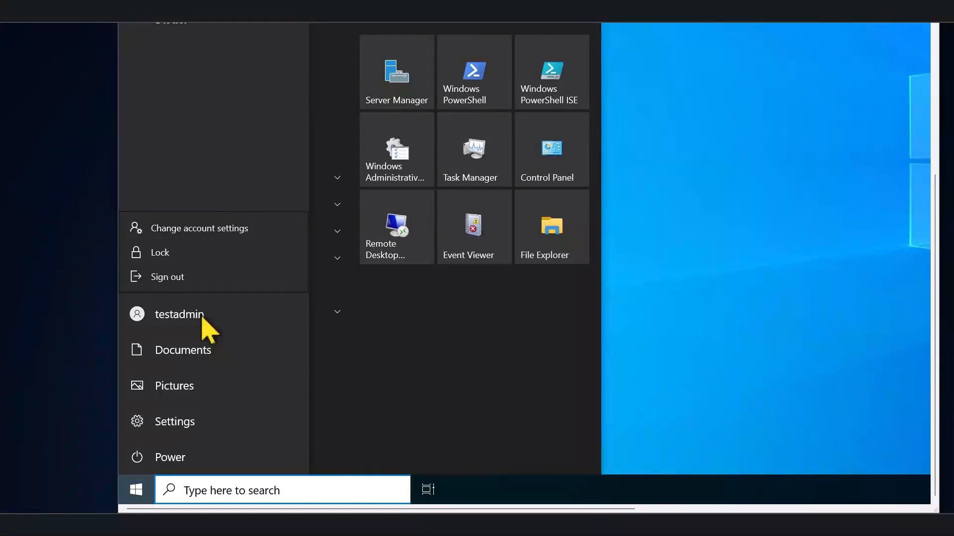
click(226, 491)
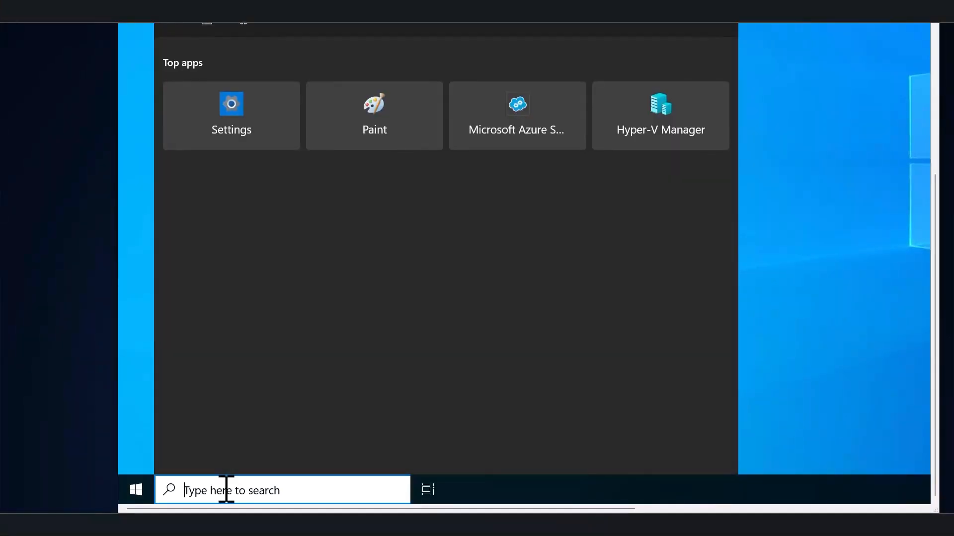
text(remo)
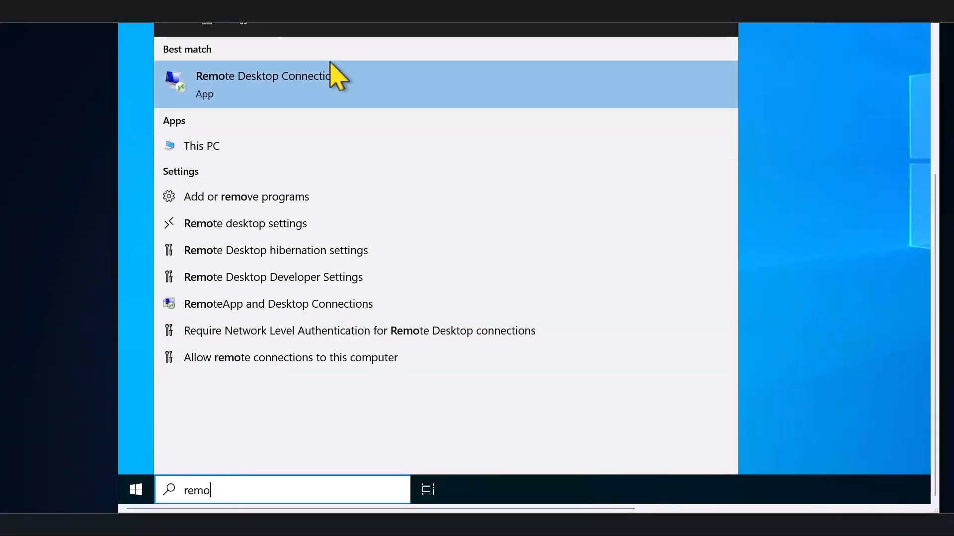
Step: In Remote desktop settings, add the lessonzilla domain admin account to the remote access users list
click(244, 230)
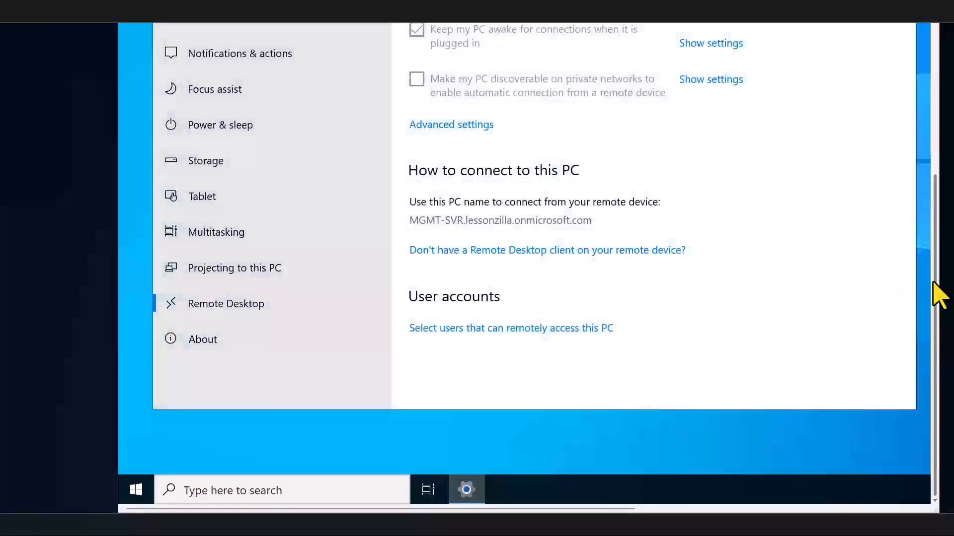
drag(934, 283, 927, 209)
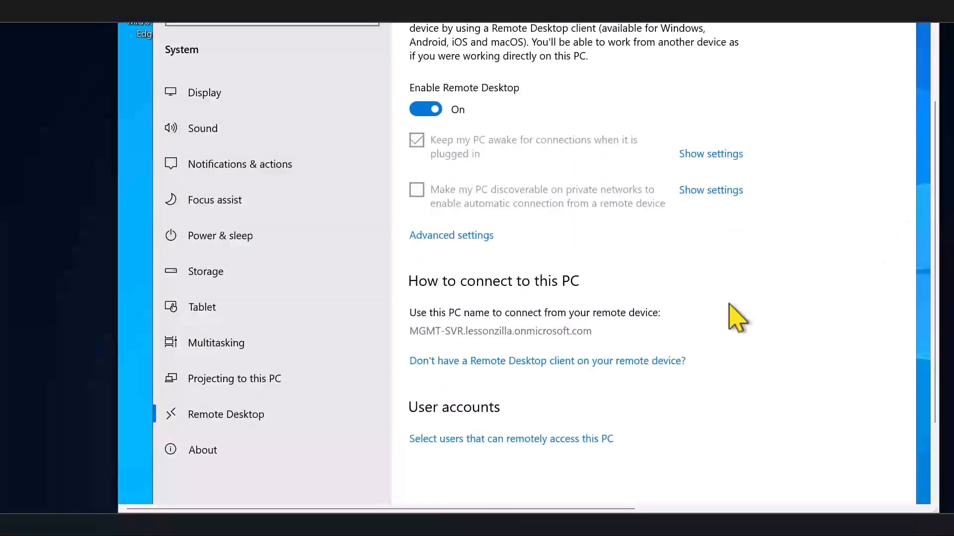
click(446, 440)
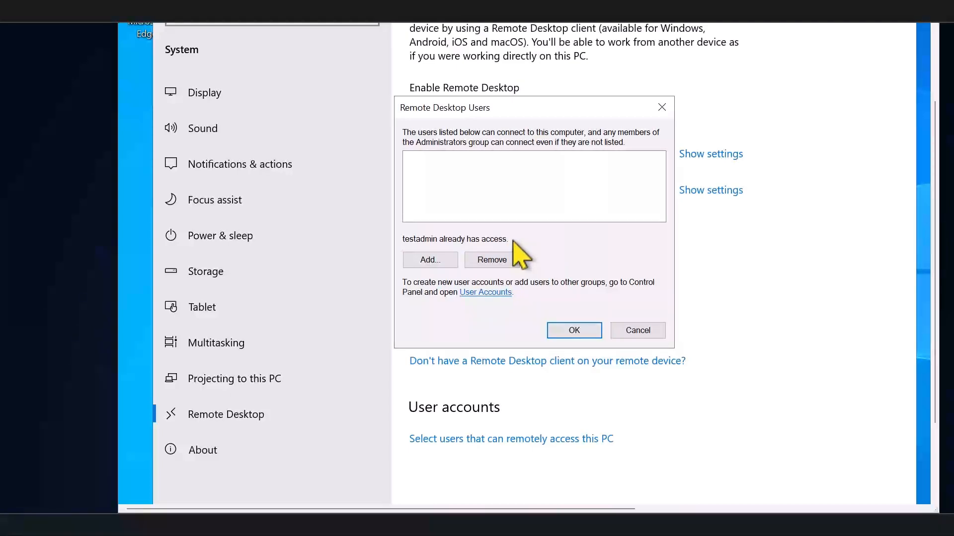
click(432, 260)
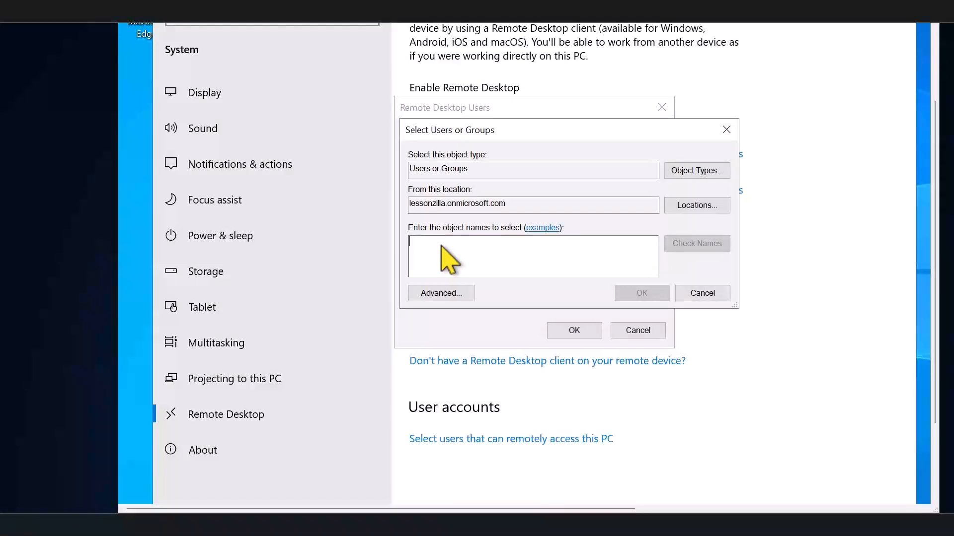
key(ctrl+v)
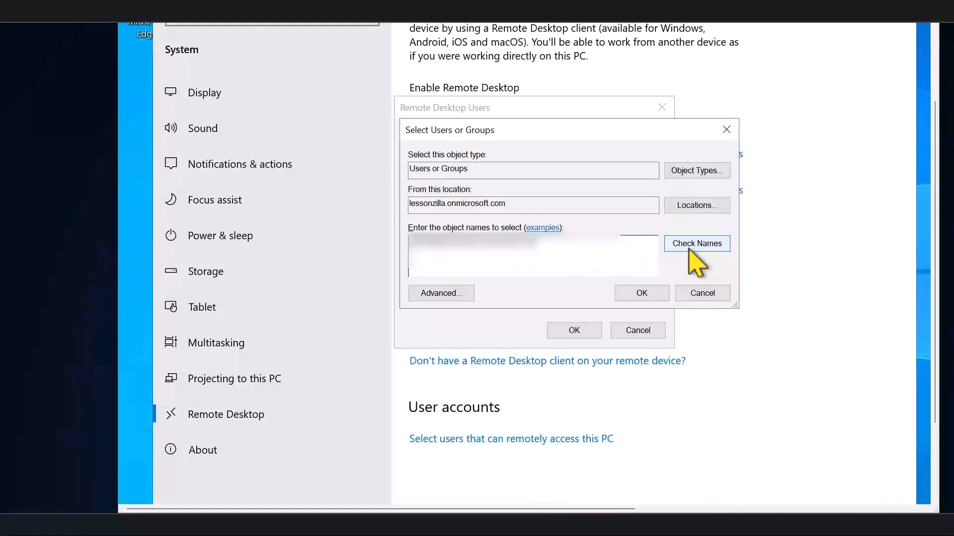
click(695, 244)
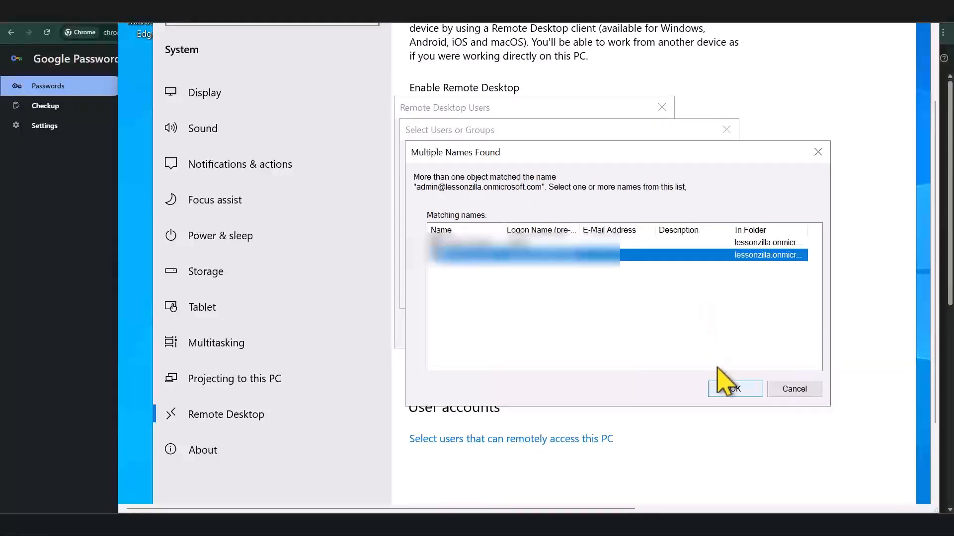
click(729, 390)
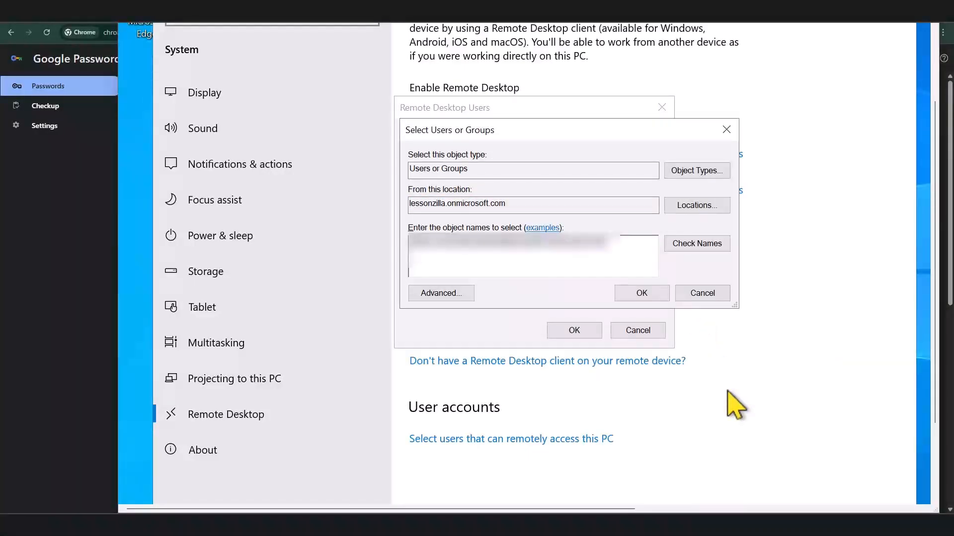
click(640, 293)
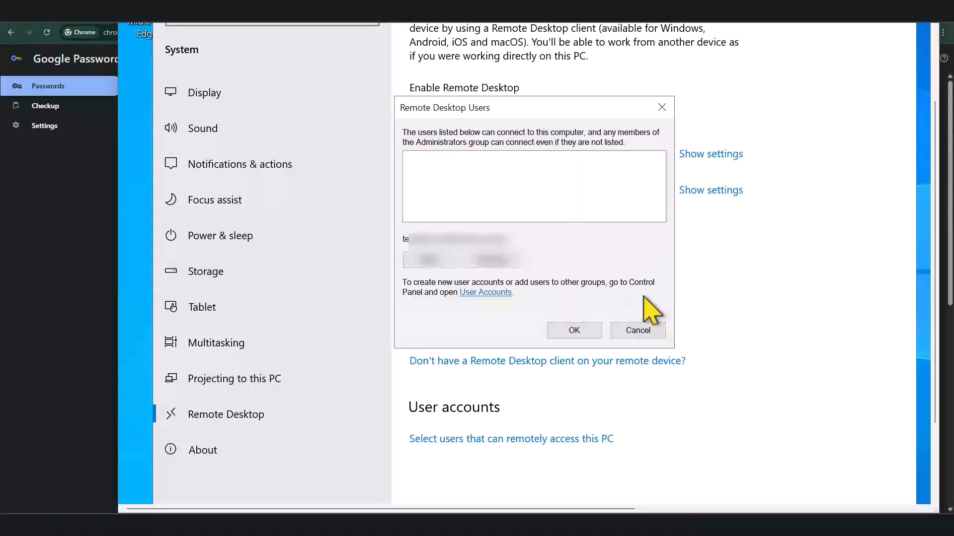
click(575, 330)
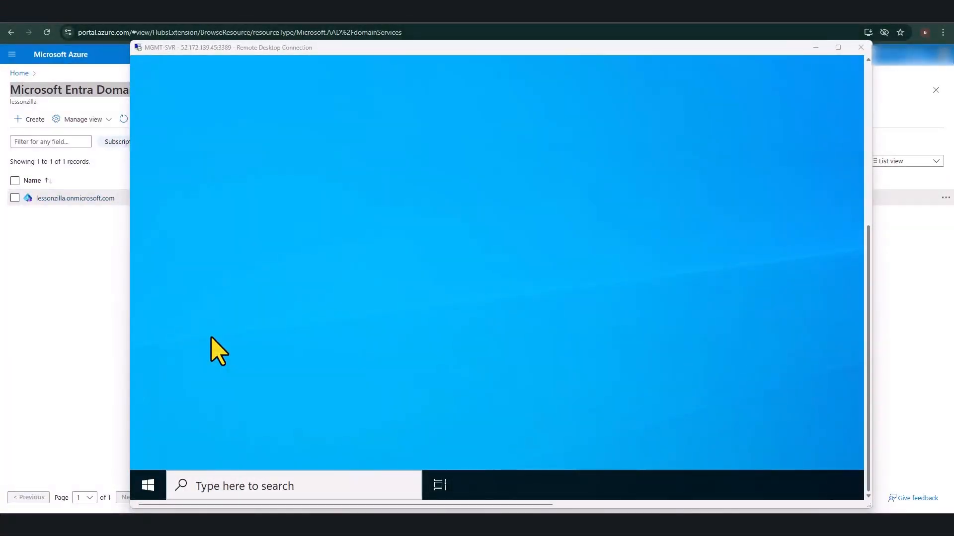
Step: View the signed-in account from the MGMT-SVR Start menu, then close the account flyout
click(148, 485)
click(149, 313)
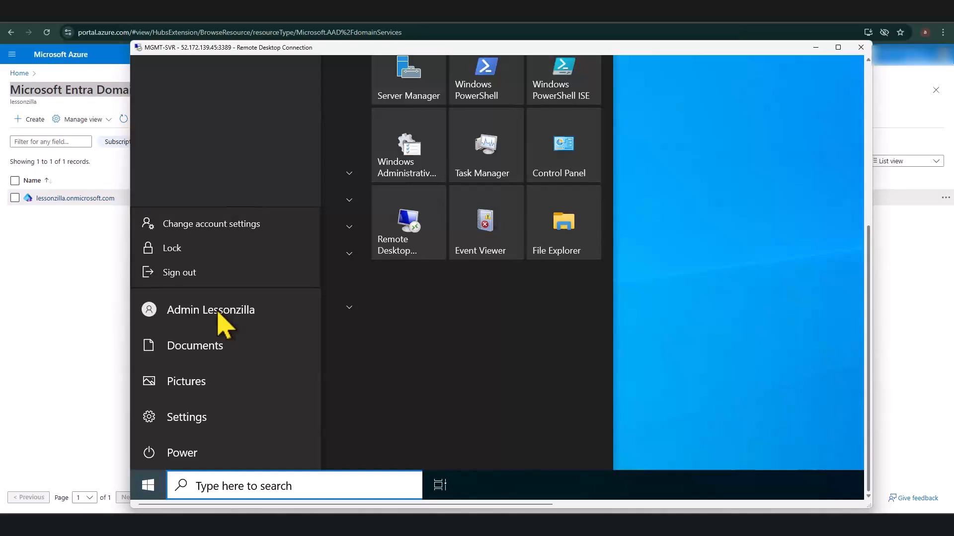
key(Escape)
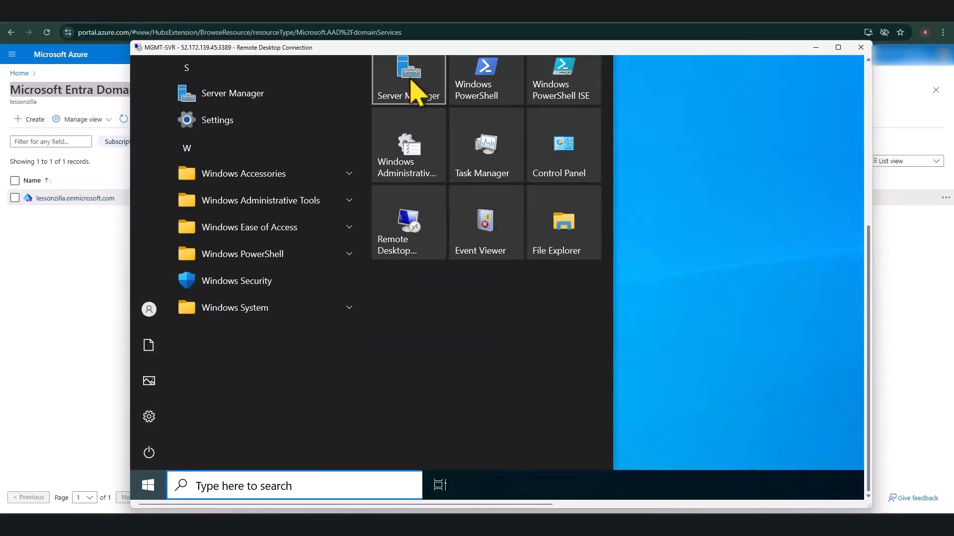
Step: Launch Server Manager and start the Add Roles and Features wizard from Manage
click(414, 92)
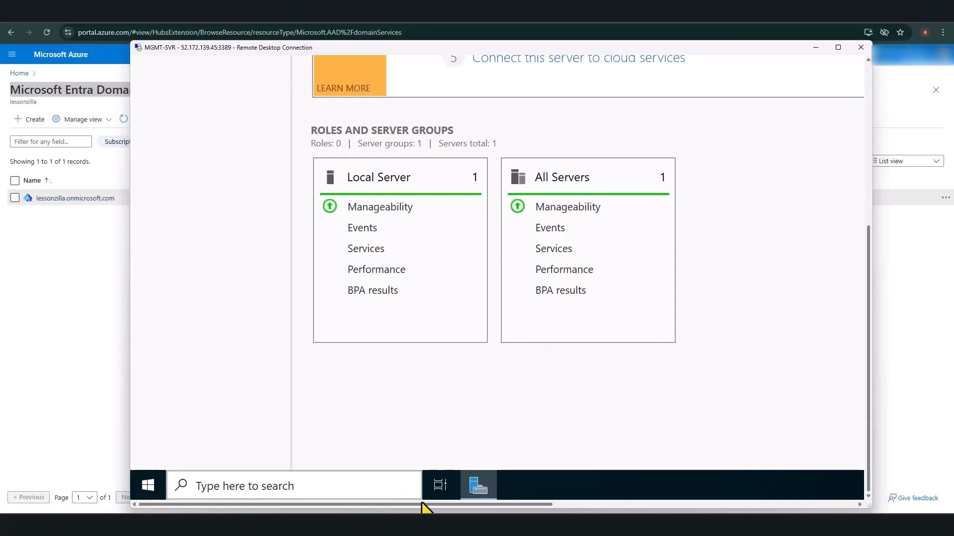
drag(422, 504, 604, 505)
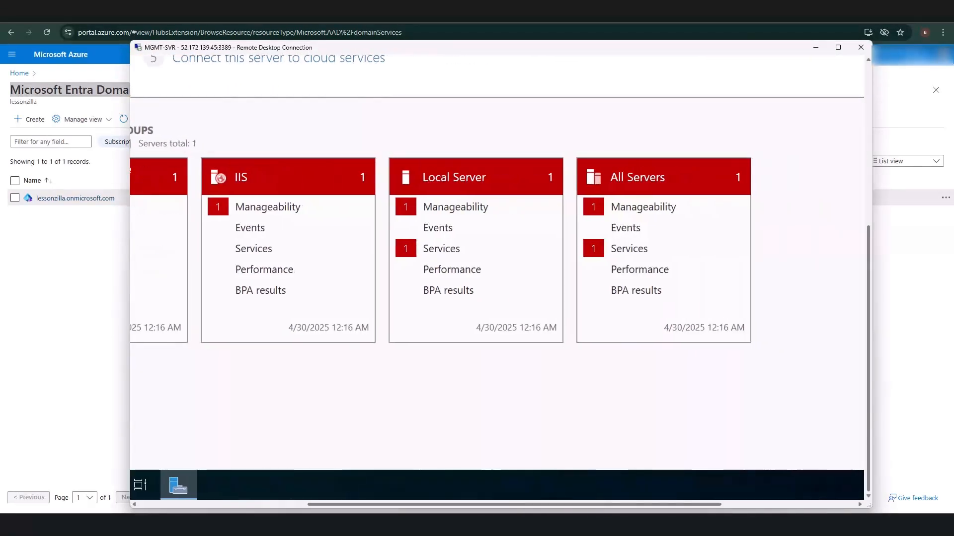
drag(869, 433, 845, 251)
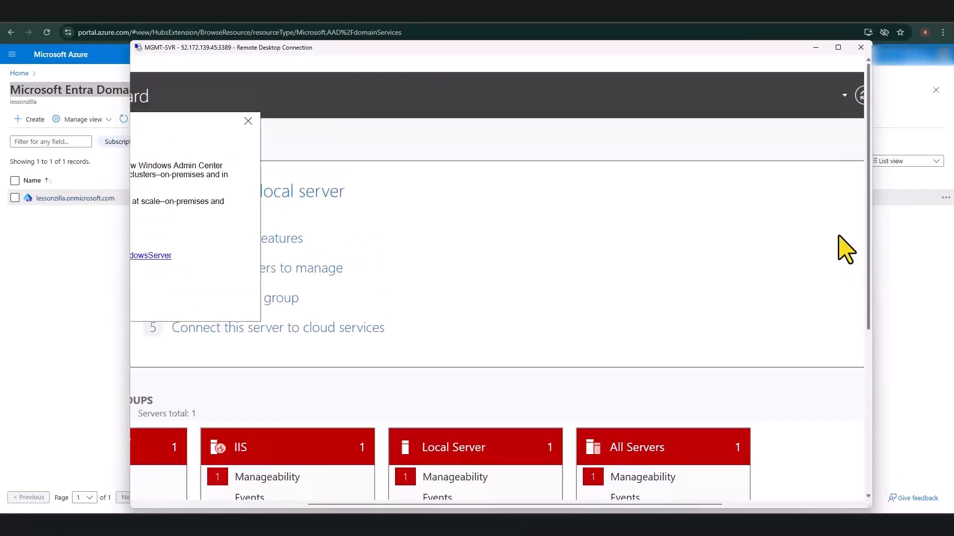
drag(685, 505, 828, 507)
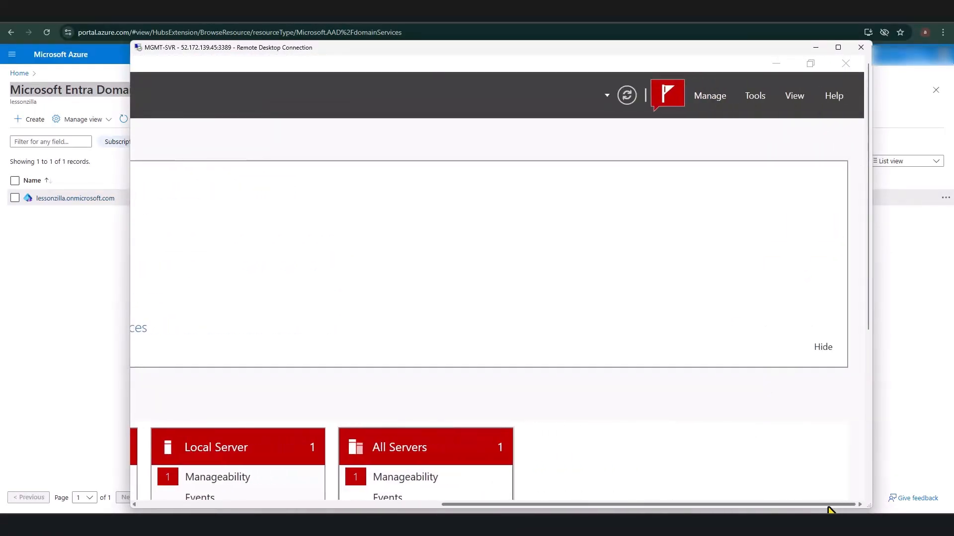
click(711, 99)
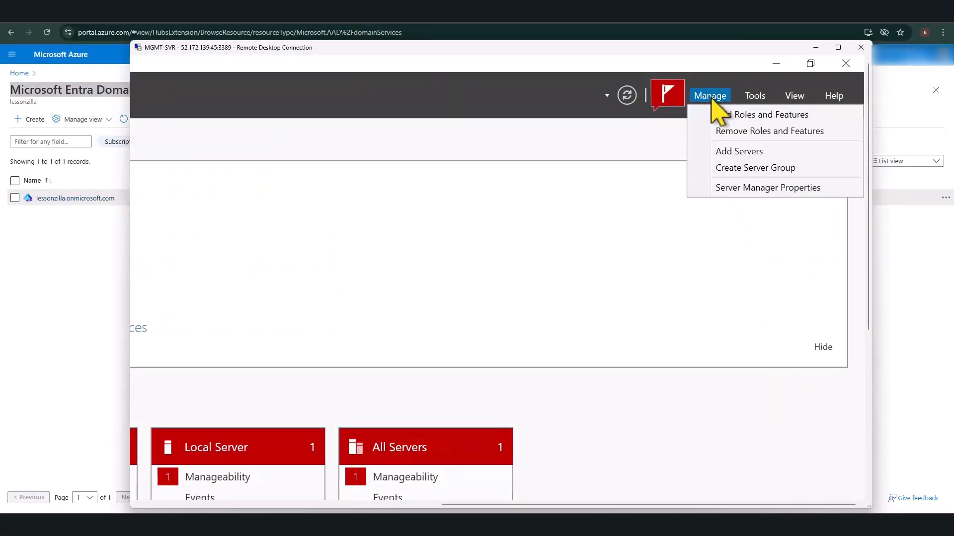
click(733, 118)
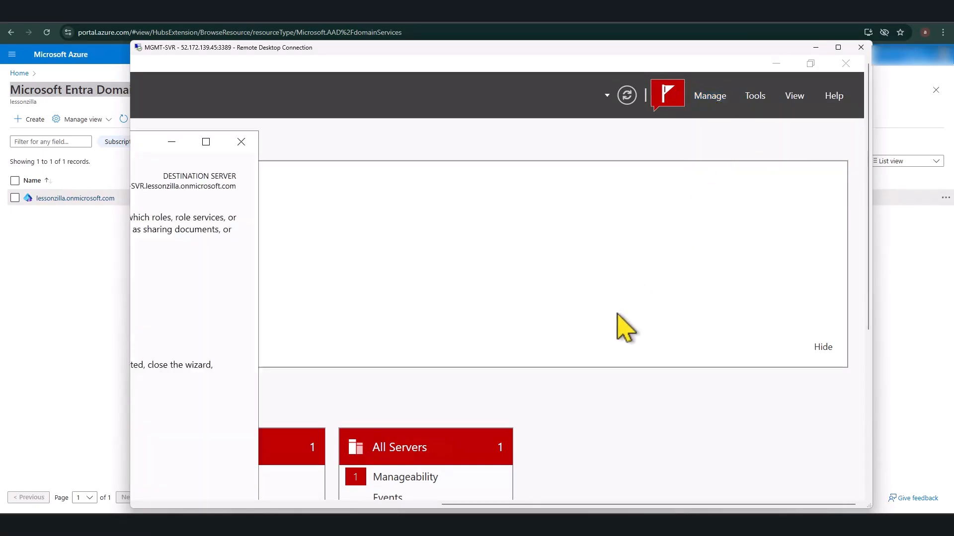
Step: Step through the wizard to Features with MGMT-SVR as destination, then cancel and dismiss the Admin Center notice
drag(505, 506, 266, 506)
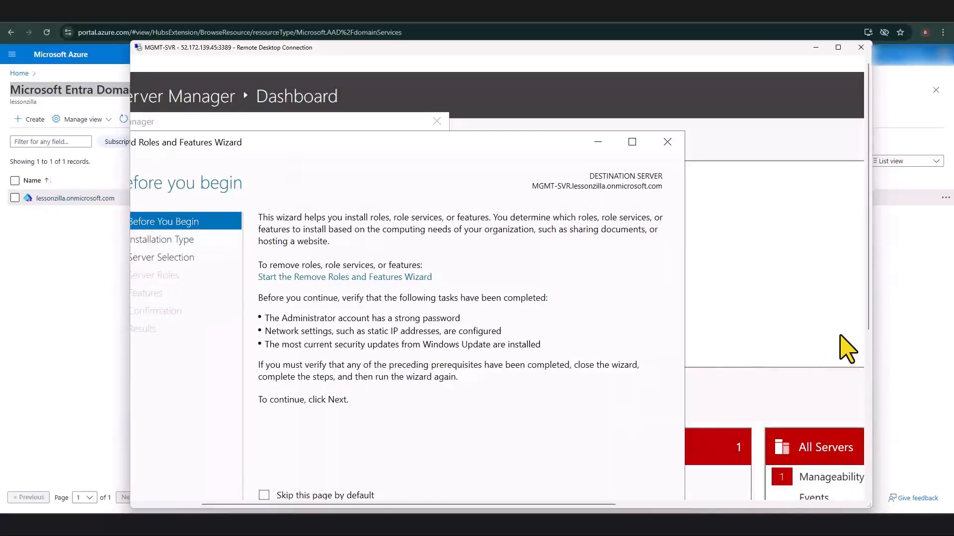
drag(869, 341, 870, 457)
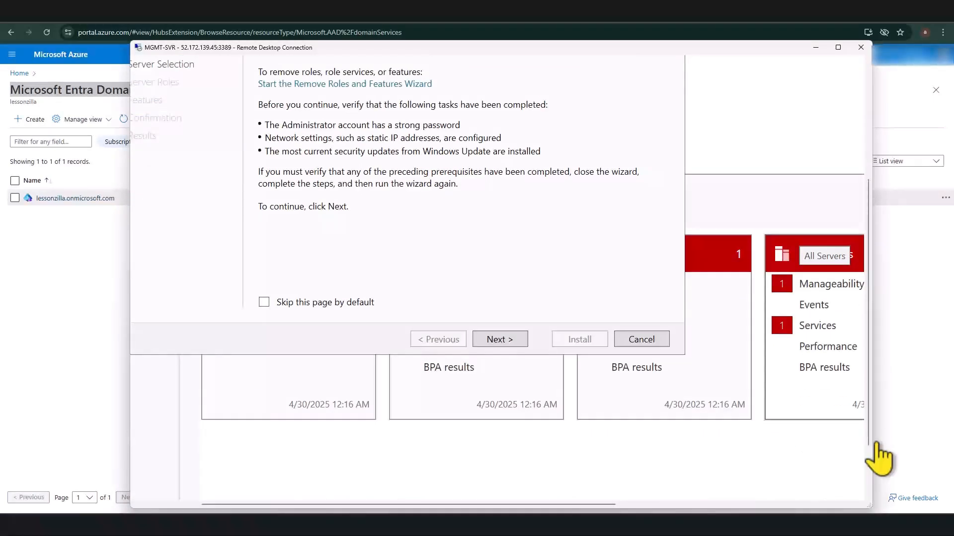
click(498, 340)
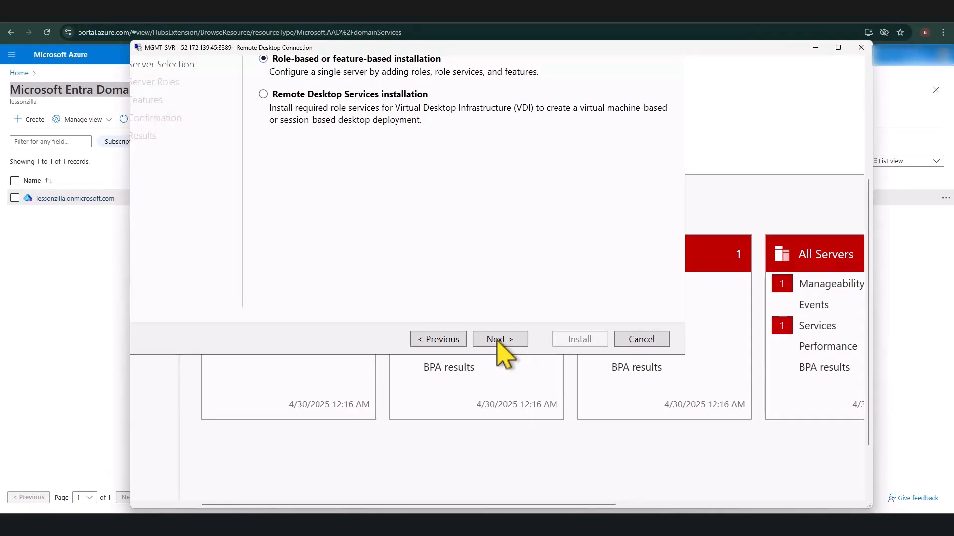
click(495, 339)
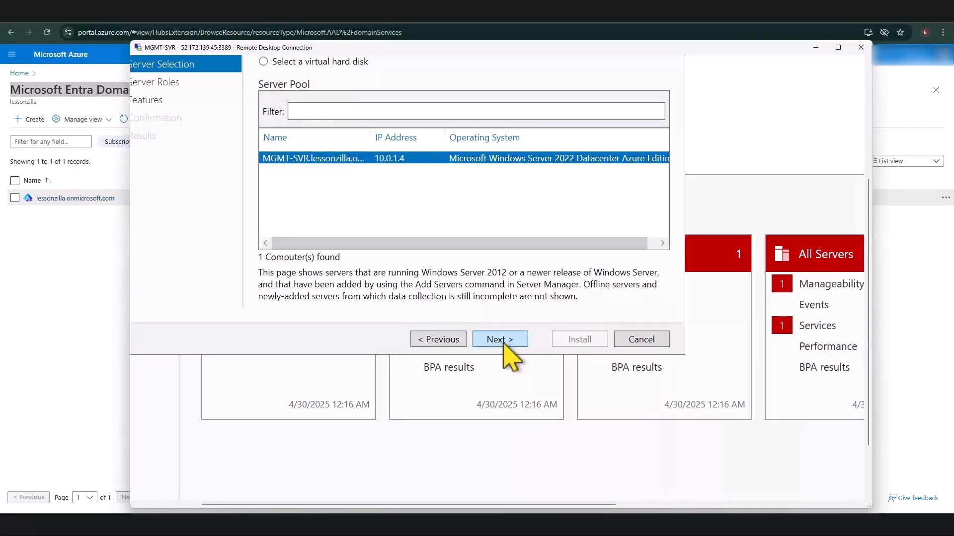
click(503, 342)
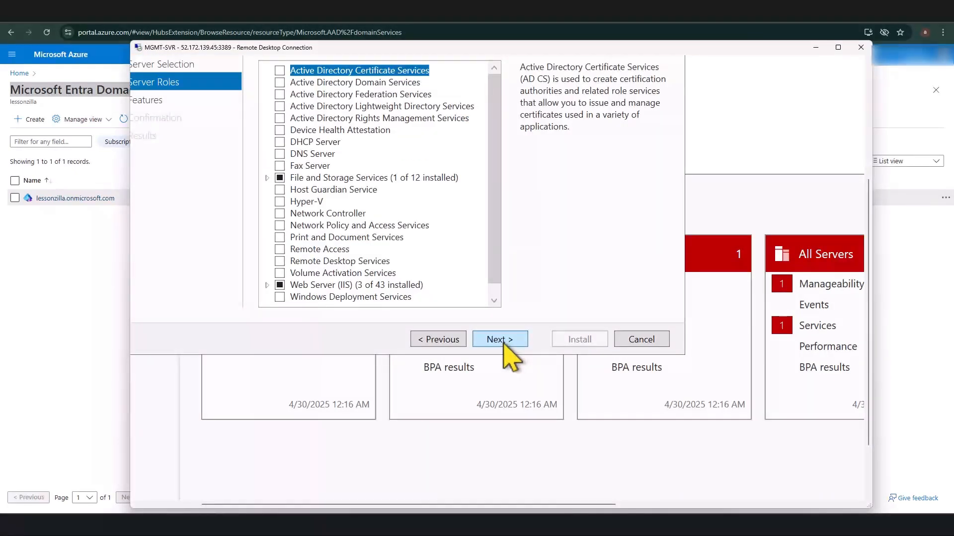
click(504, 342)
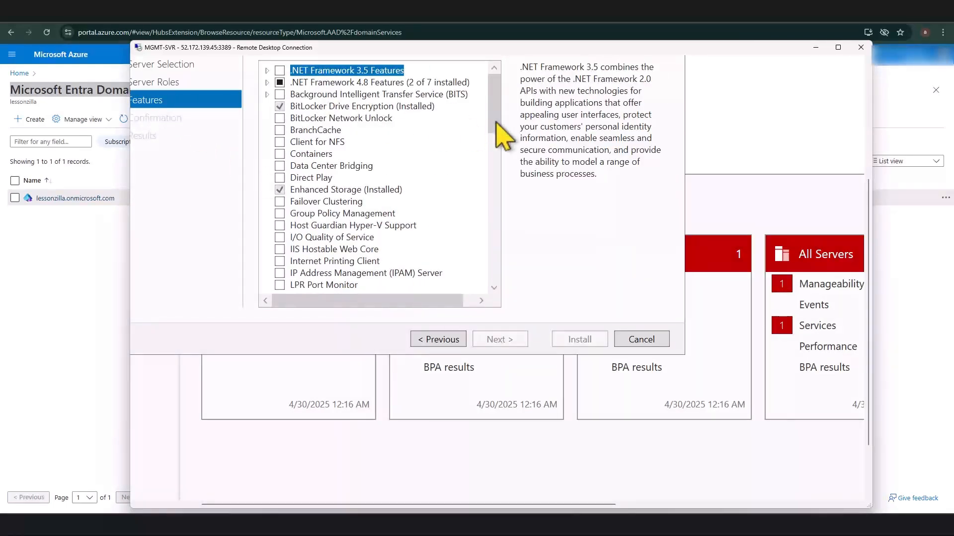
drag(496, 121, 497, 189)
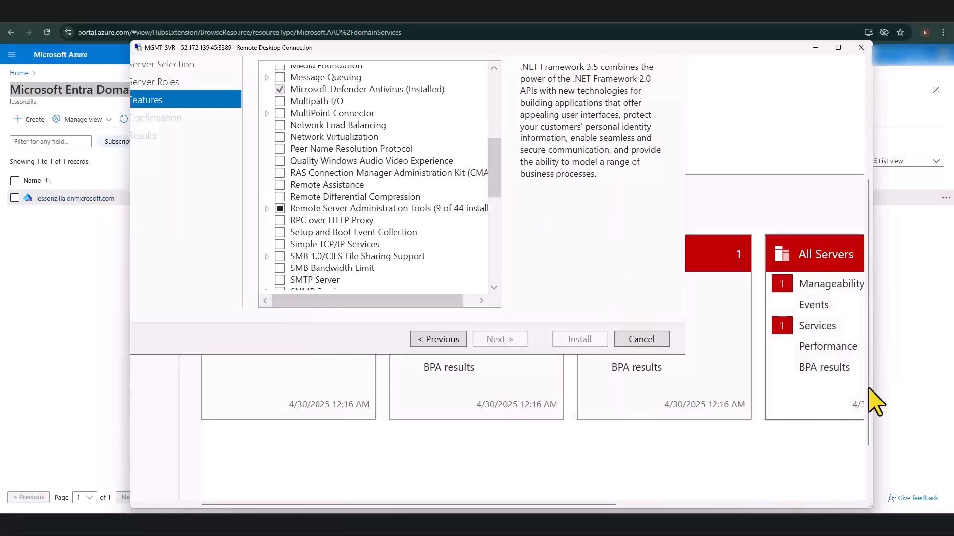
drag(877, 400, 851, 256)
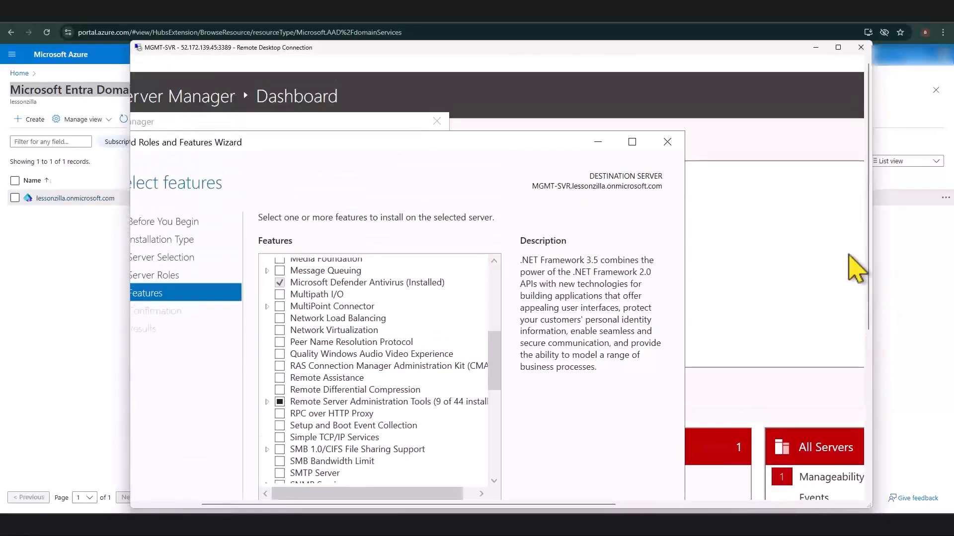
click(667, 142)
click(437, 121)
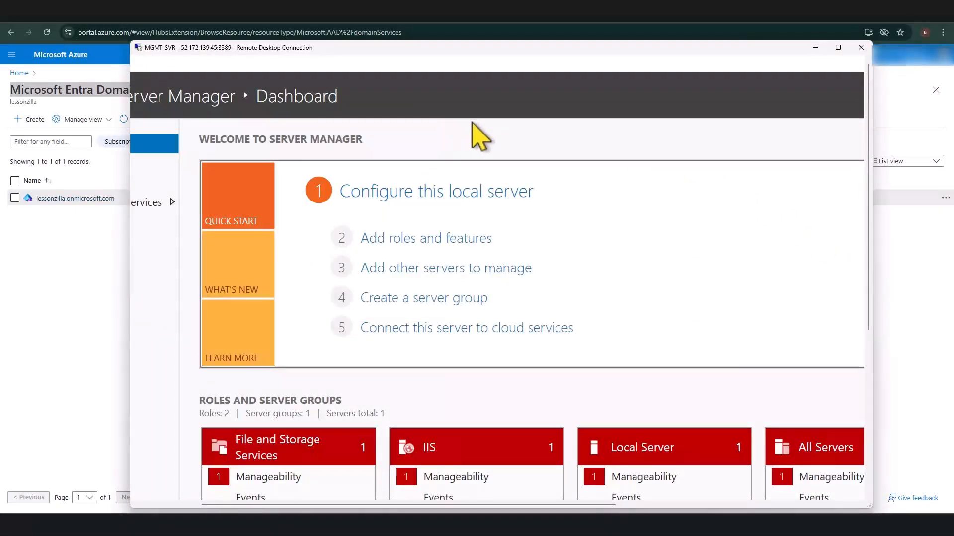
Step: Launch Active Directory Users and Computers from Windows Administrative Tools in the Start menu
drag(867, 125, 854, 351)
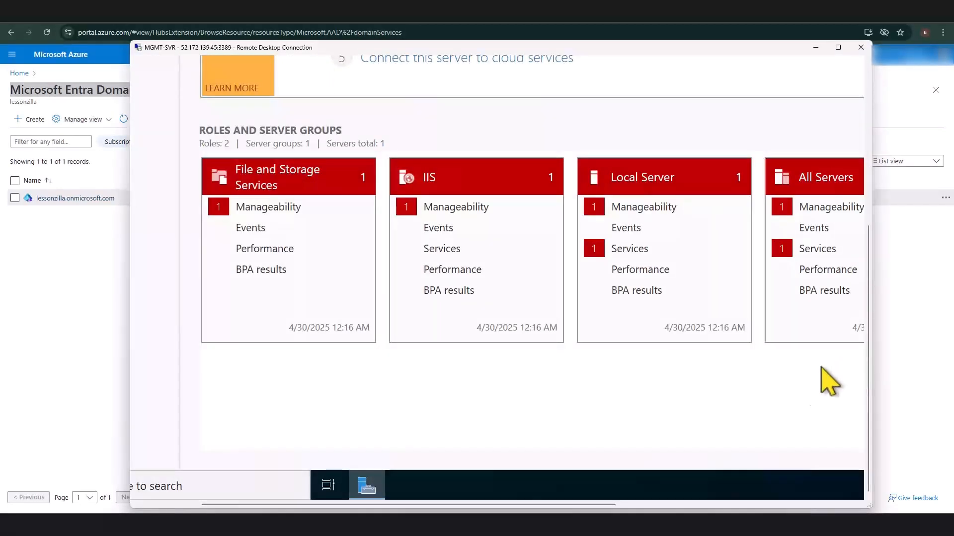
drag(513, 506, 201, 504)
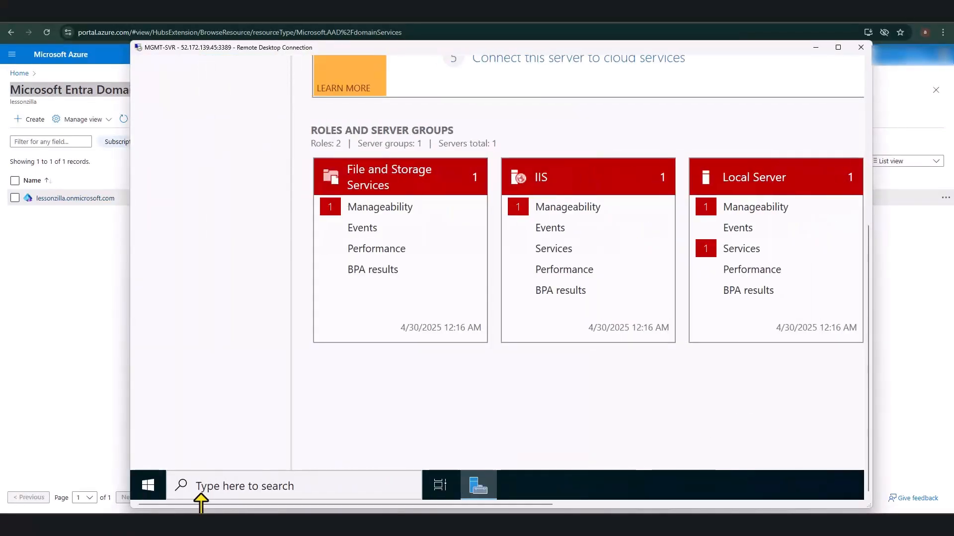
click(149, 488)
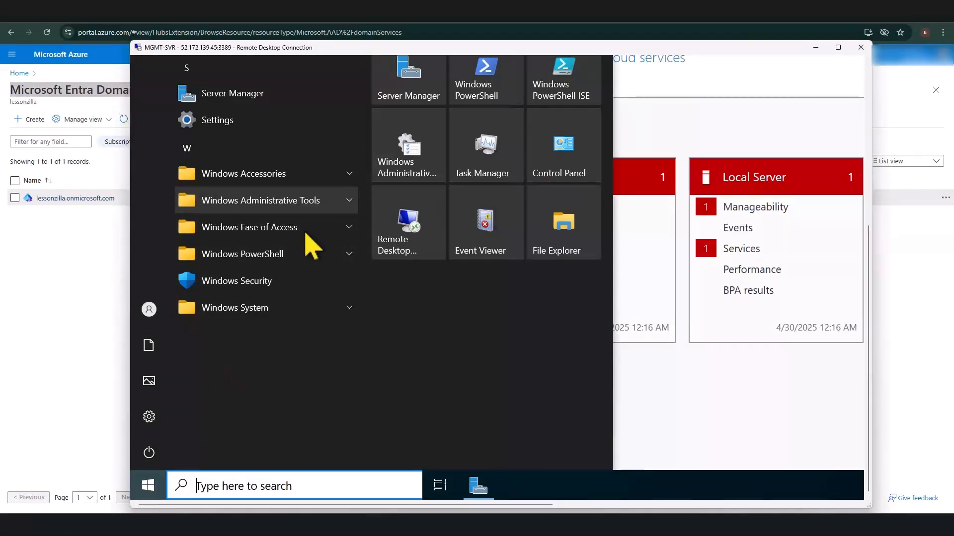
click(330, 201)
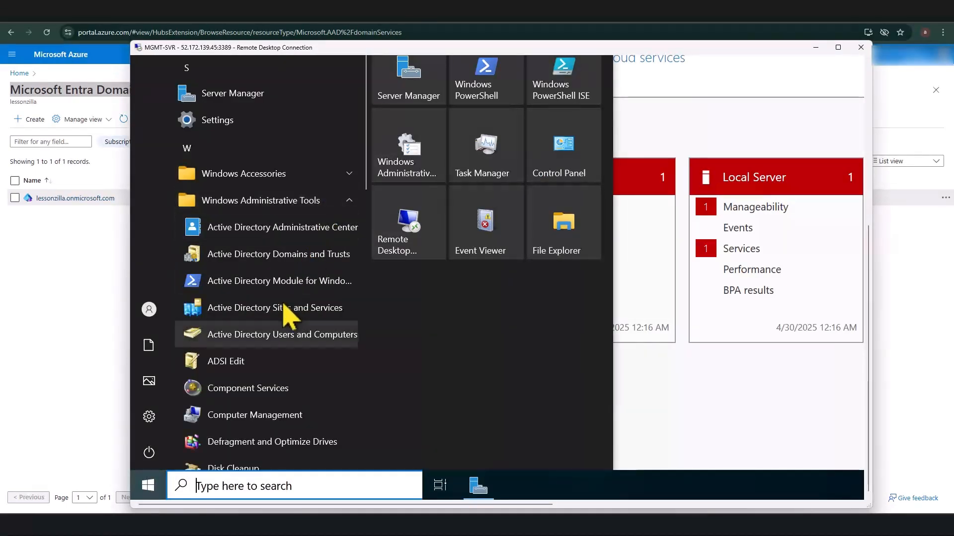
scroll(284, 318, down, 5)
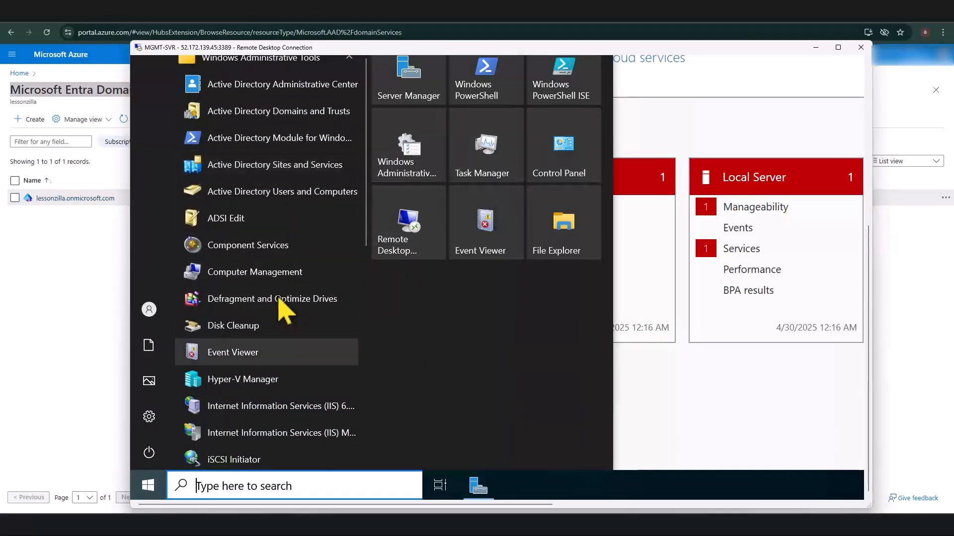
scroll(278, 275, up, 3)
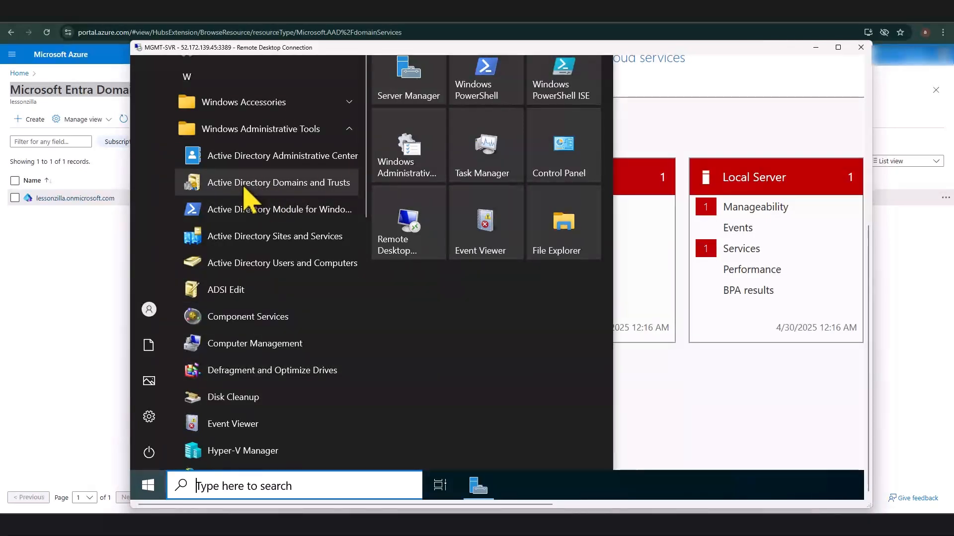
click(289, 263)
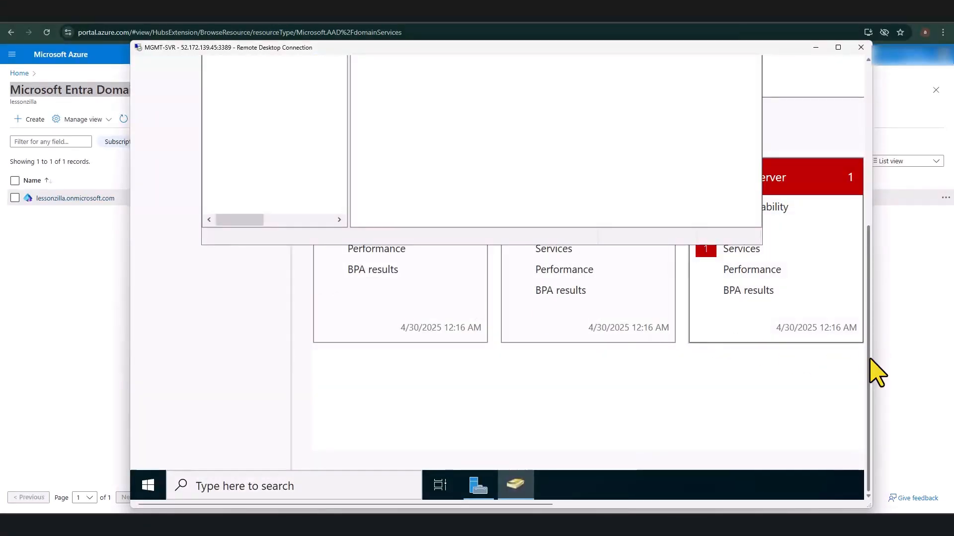
Step: Expand lessonzilla.onmicrosoft.com to list its OUs and widen the tree pane
drag(872, 372, 863, 213)
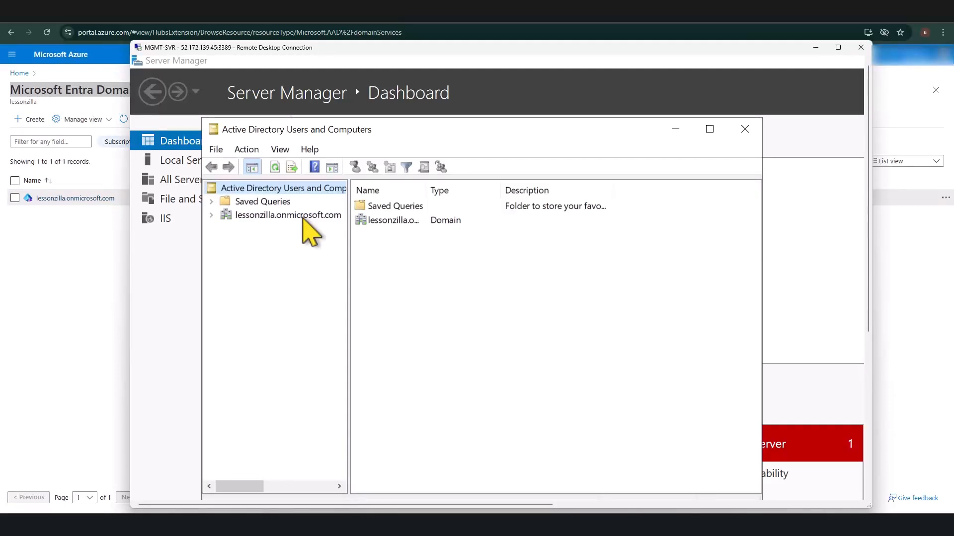
click(211, 215)
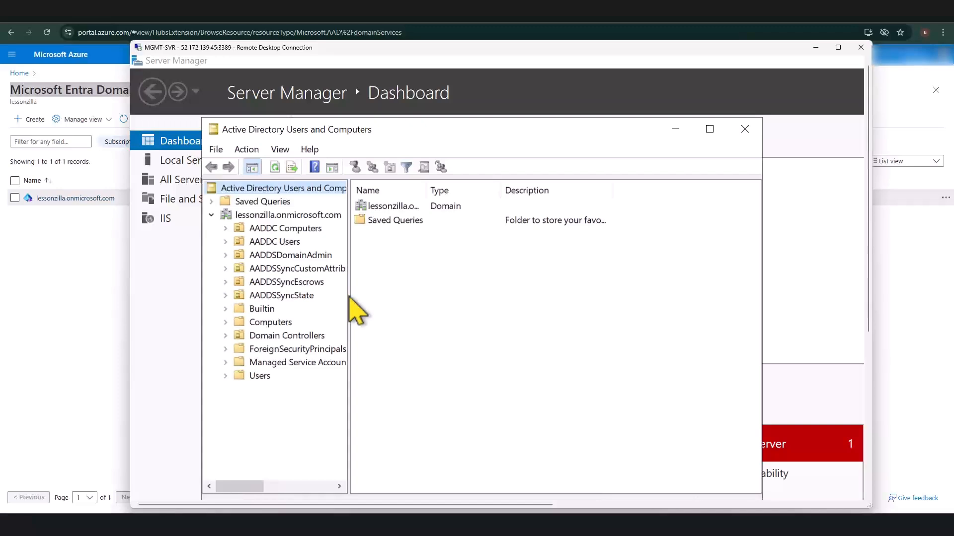
drag(393, 289, 396, 290)
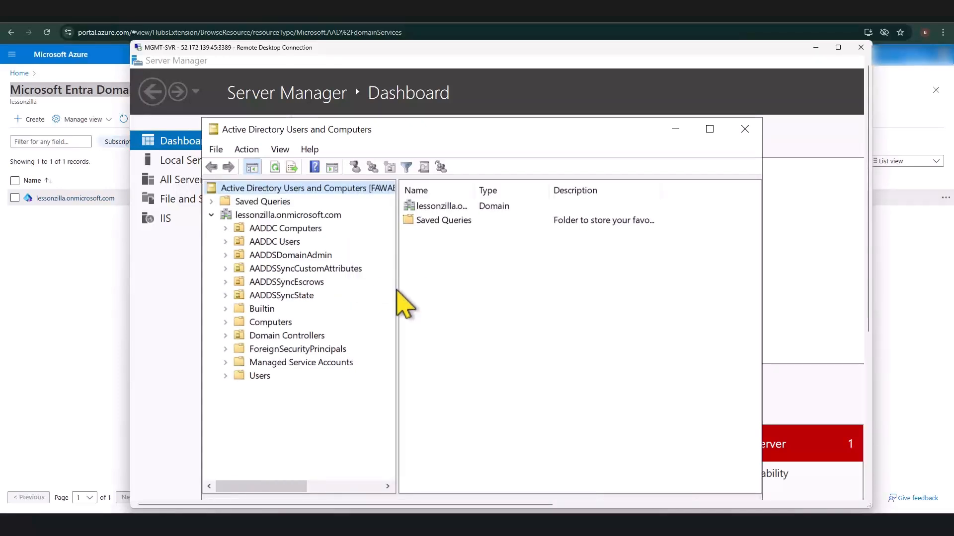